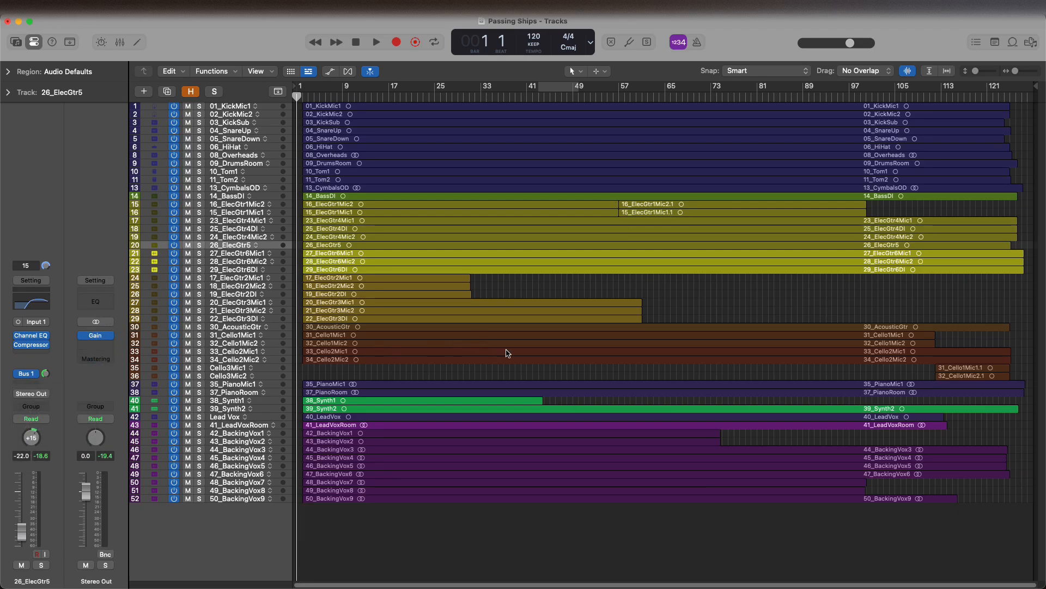
# Examine the arrangement's track list and waveforms from the drums down to the backing vocals.
pyautogui.scroll(3, 624, 334)
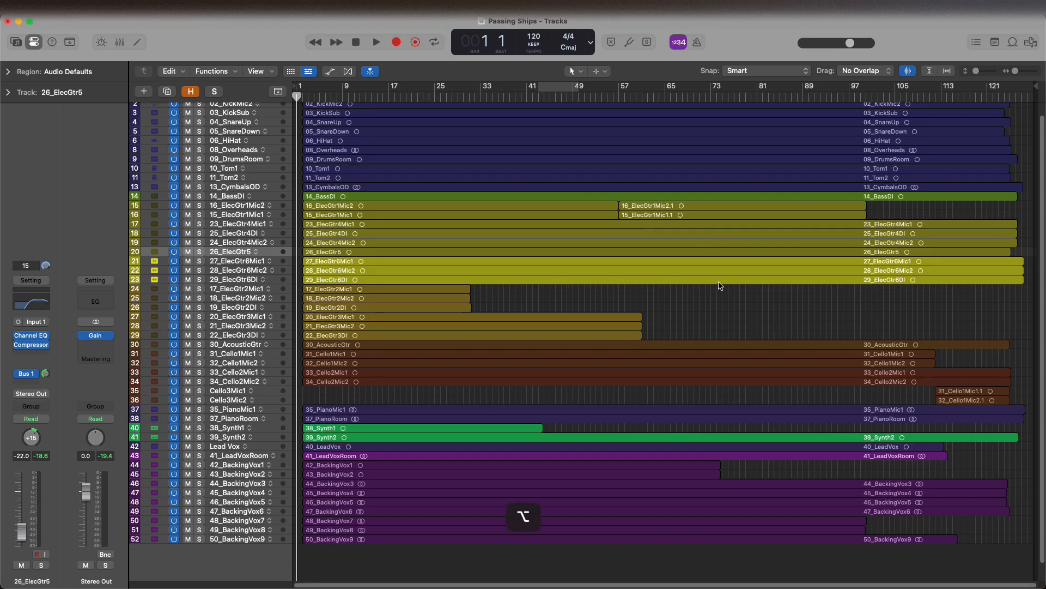
pyautogui.scroll(6, 719, 284)
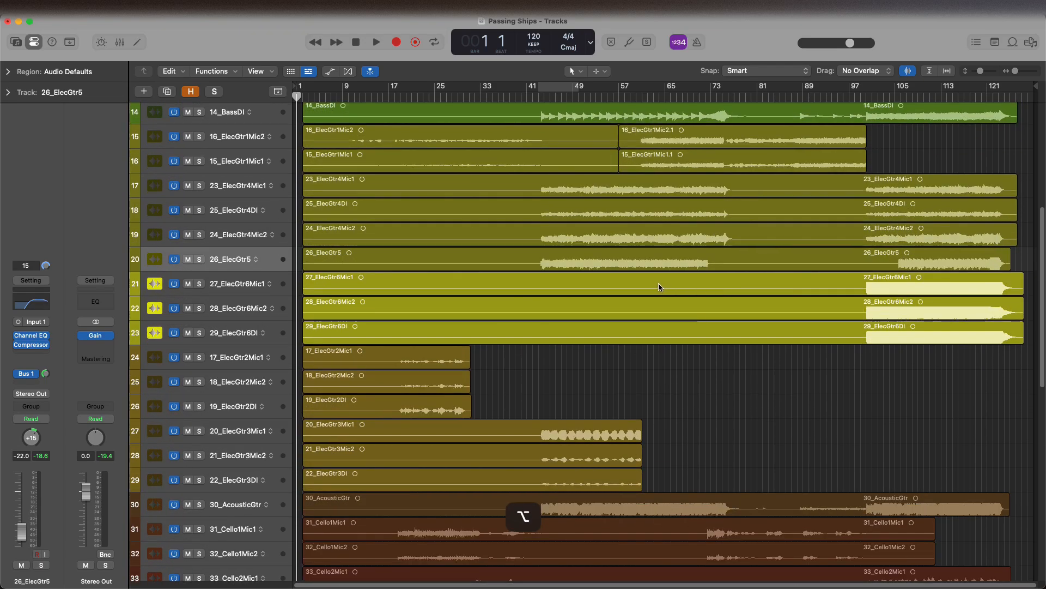
pyautogui.scroll(-4, 658, 287)
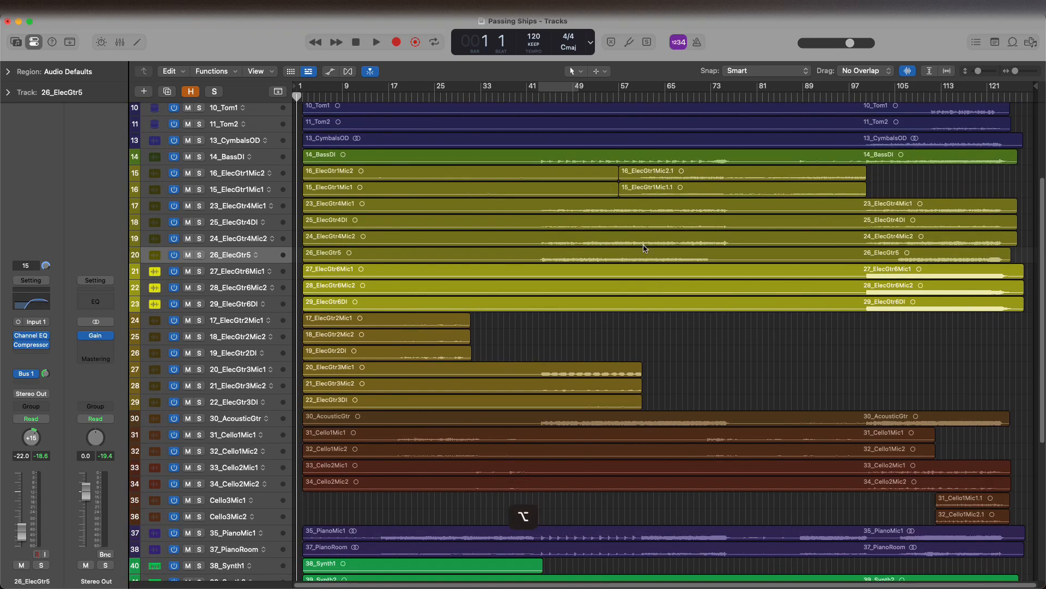
pyautogui.scroll(-3, 644, 248)
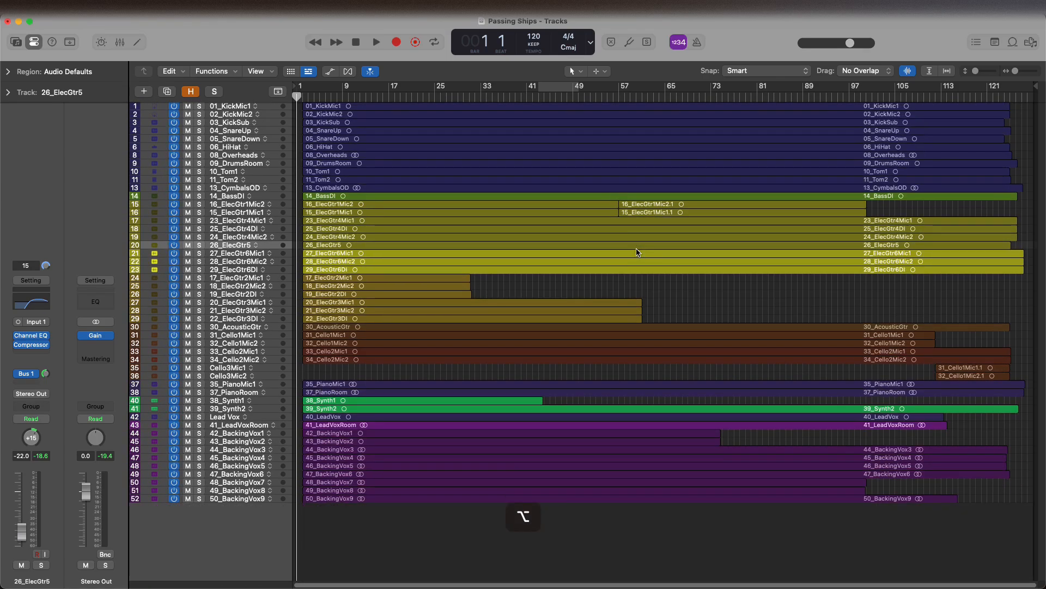
pyautogui.scroll(1, 638, 253)
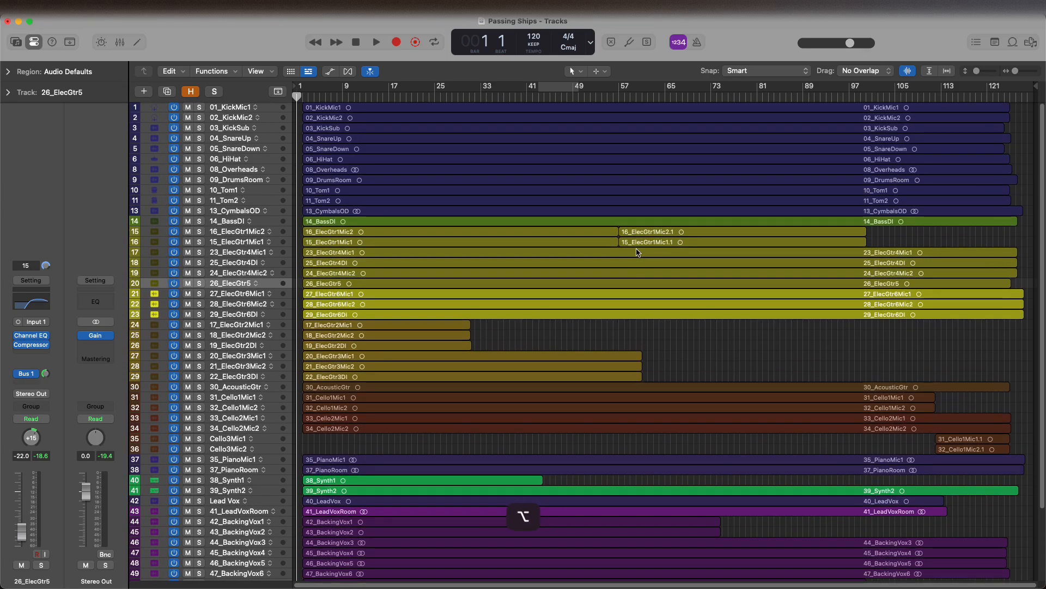
pyautogui.scroll(-3, 637, 252)
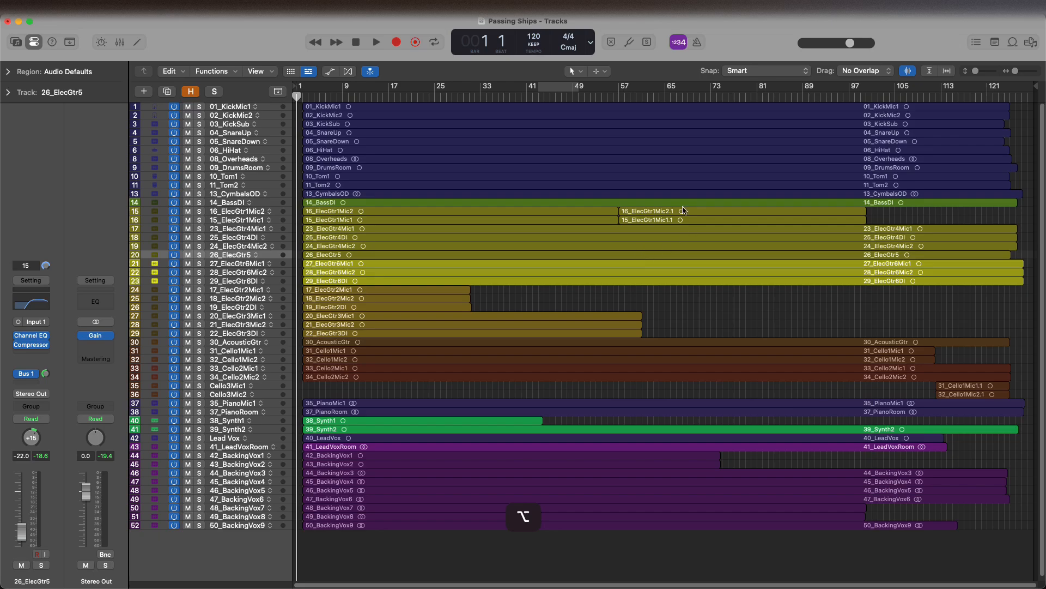
pyautogui.scroll(2, 631, 255)
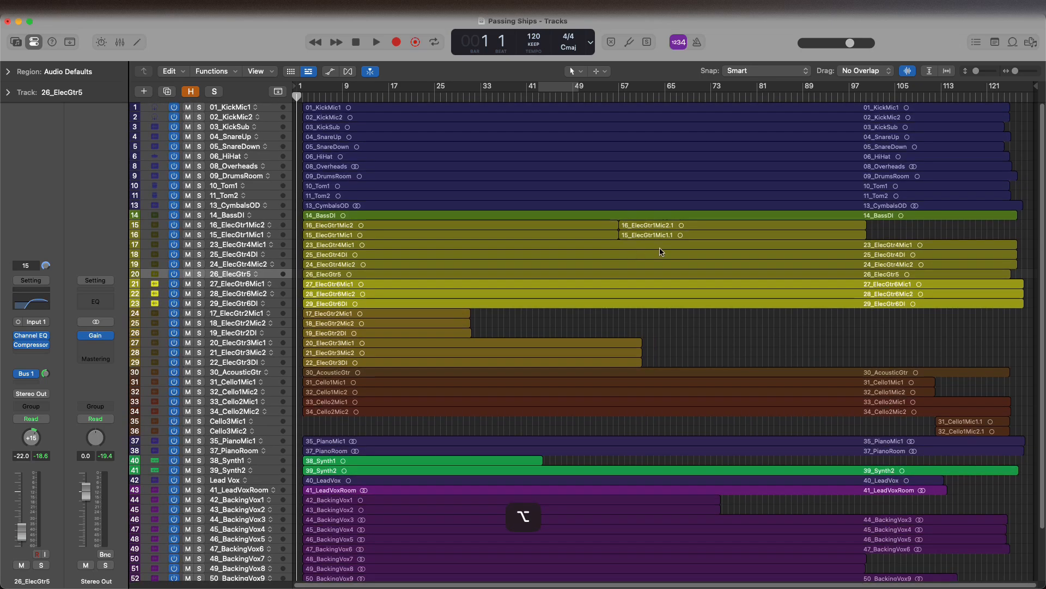
# Read the Basic Mix checklist in the project notes and examine the mixer channels' effects and sends.
pyautogui.click(994, 42)
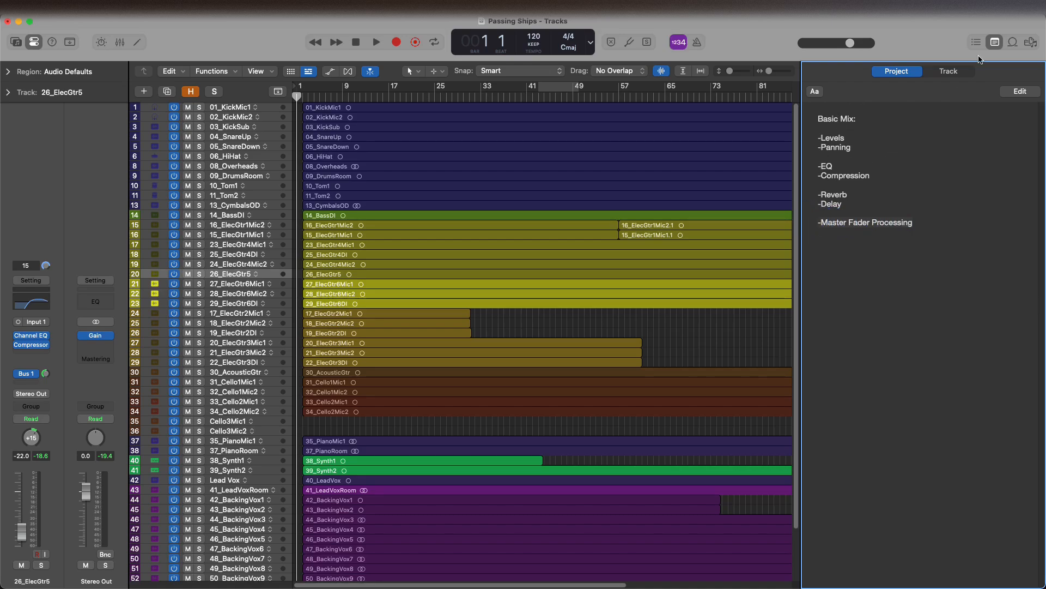
pyautogui.click(994, 42)
pyautogui.press('x')
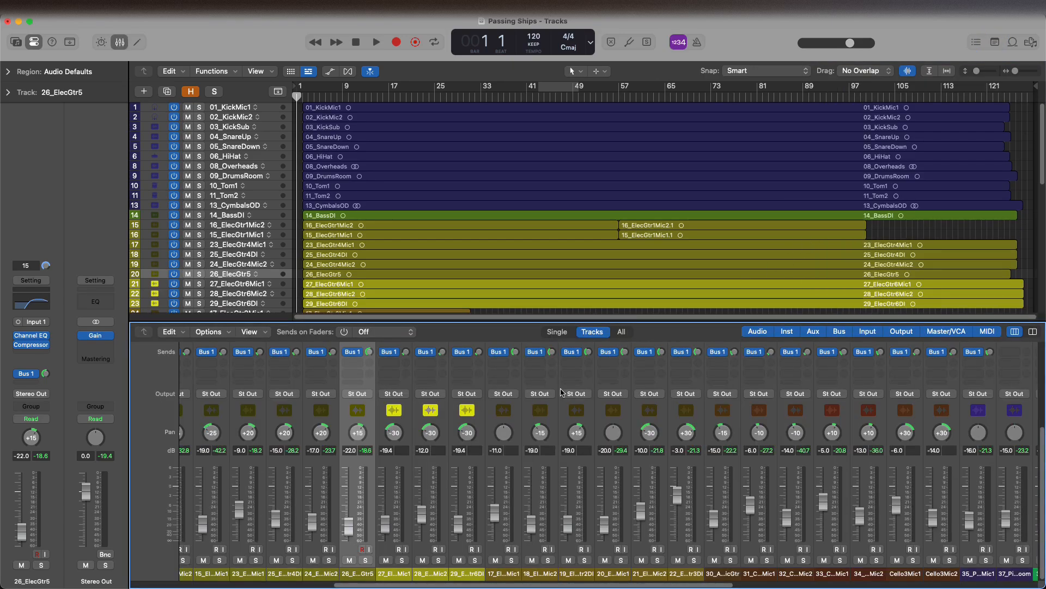
pyautogui.scroll(5, 420, 439)
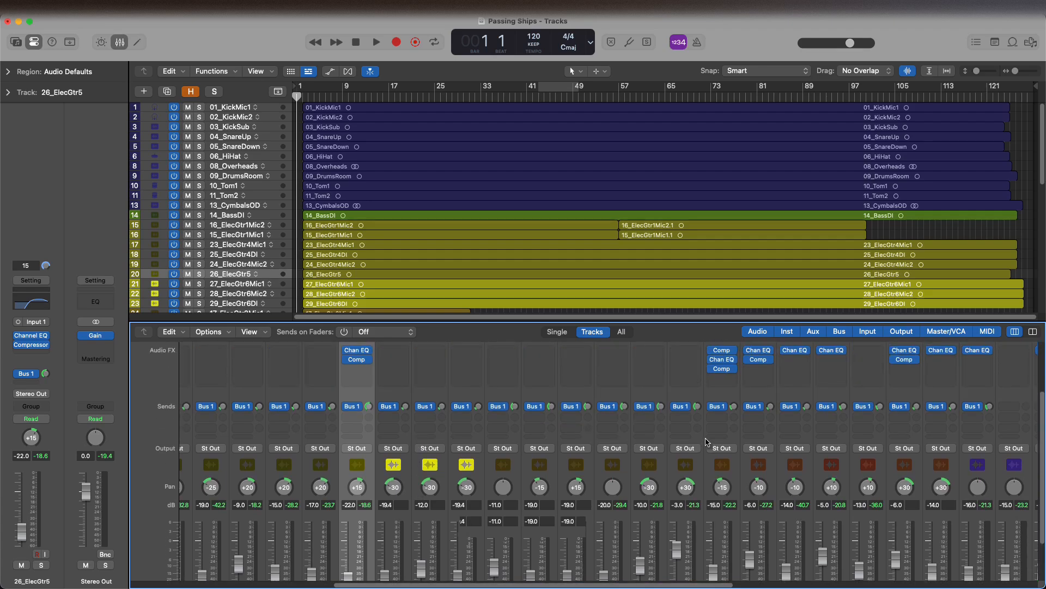
pyautogui.scroll(1, 614, 443)
pyautogui.hscroll(10, 613, 443)
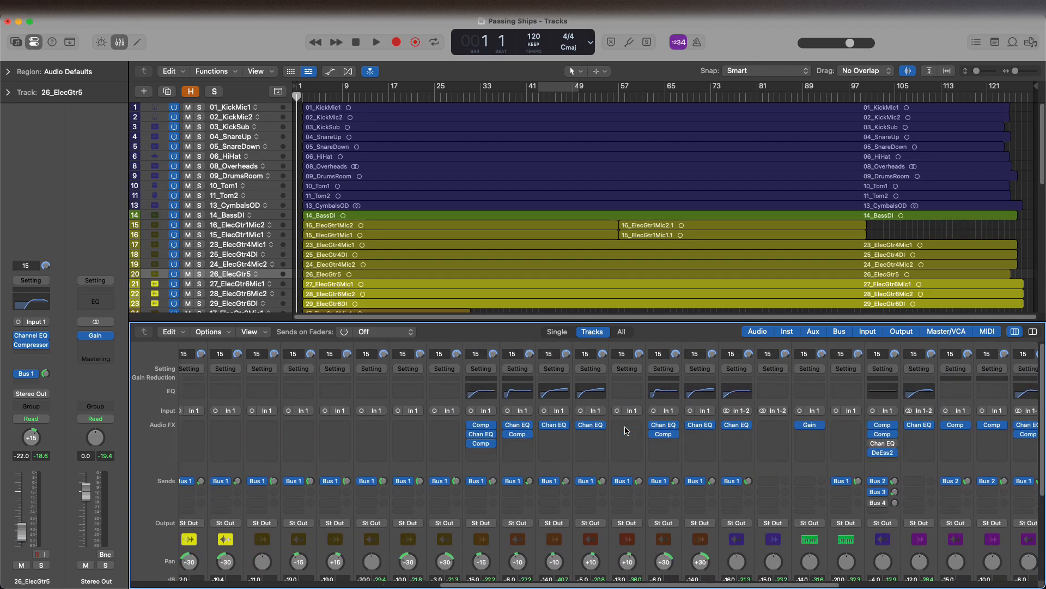
pyautogui.press('x')
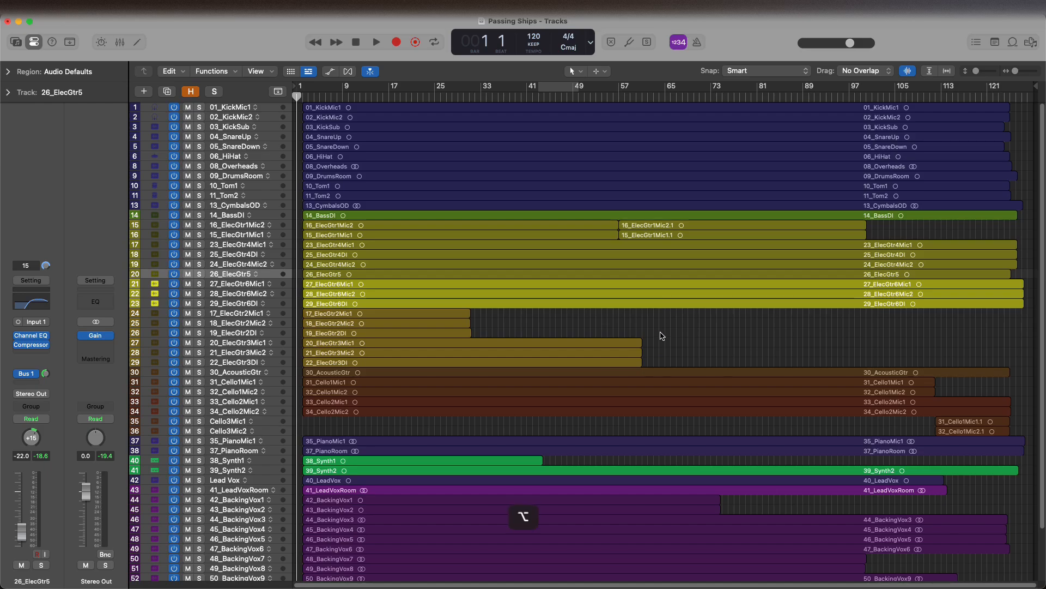
# Place the playhead around bar 18 and reread the Basic Mix checklist in the project notes.
pyautogui.scroll(-2, 661, 335)
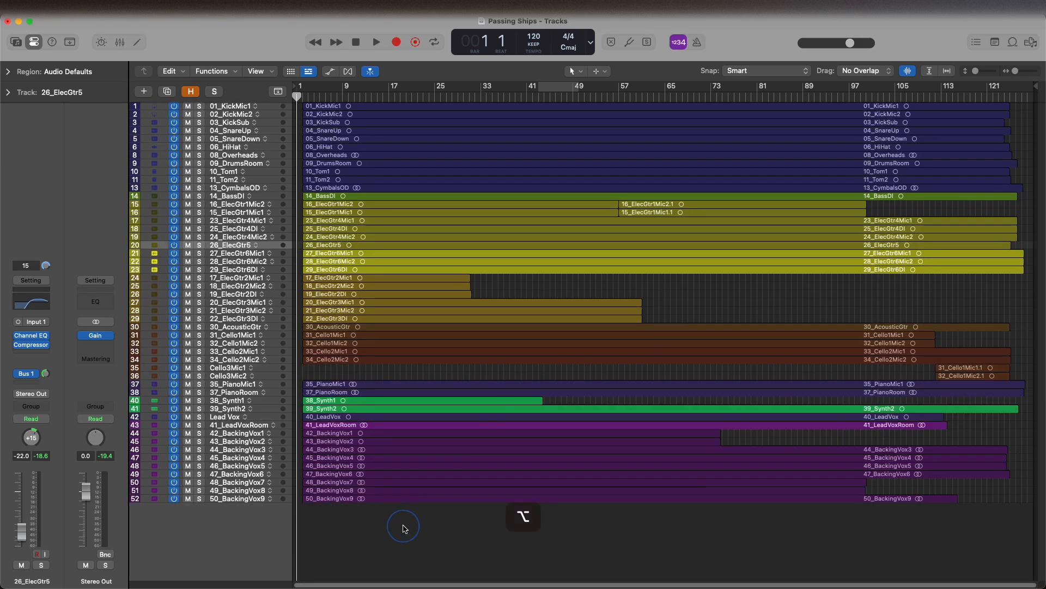
pyautogui.scroll(3, 715, 220)
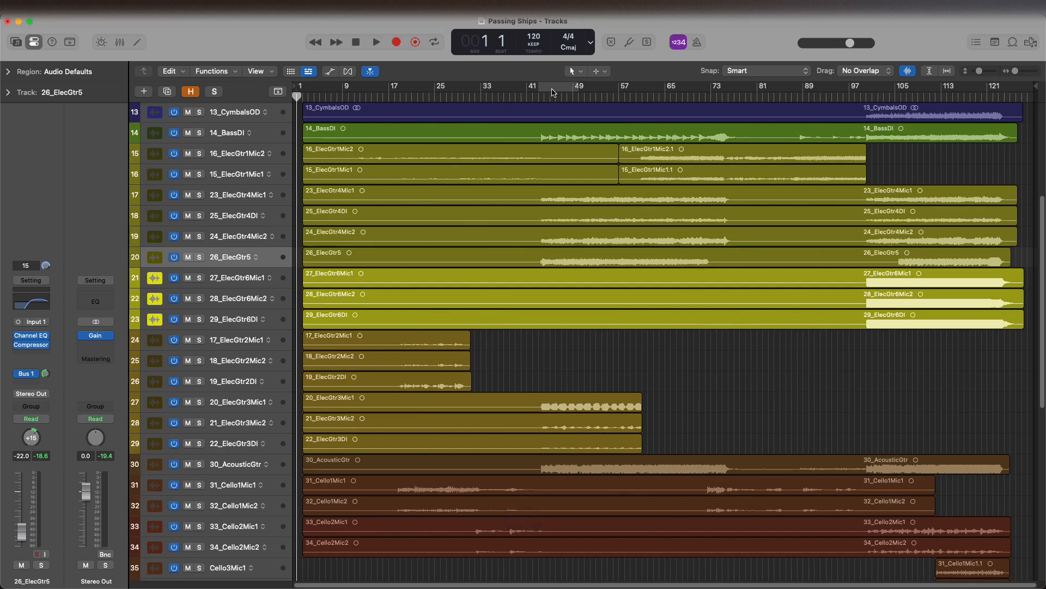
pyautogui.moveTo(297, 96); pyautogui.dragTo(393, 100)
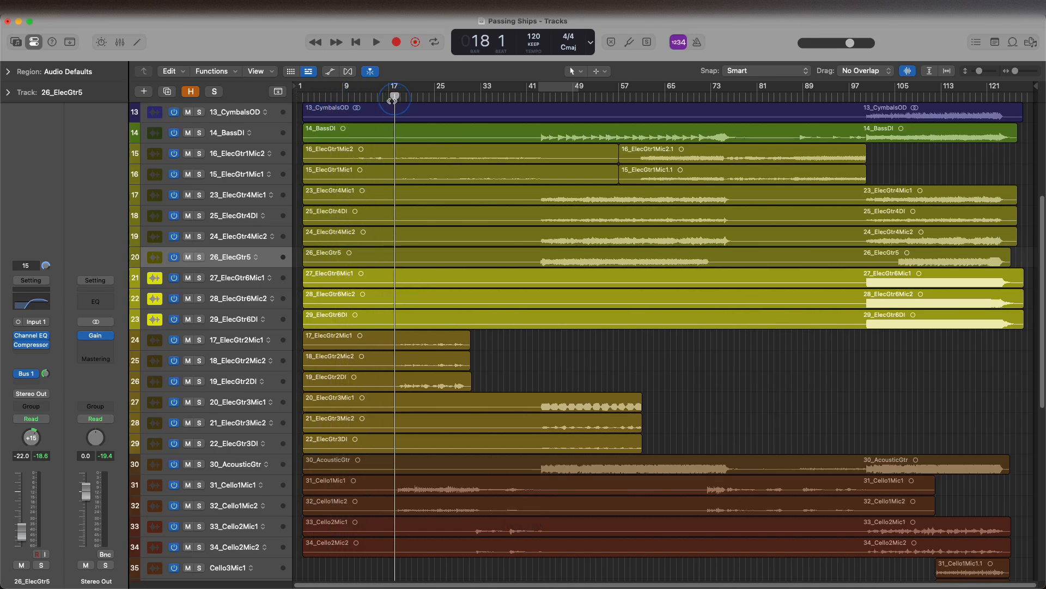
pyautogui.click(995, 42)
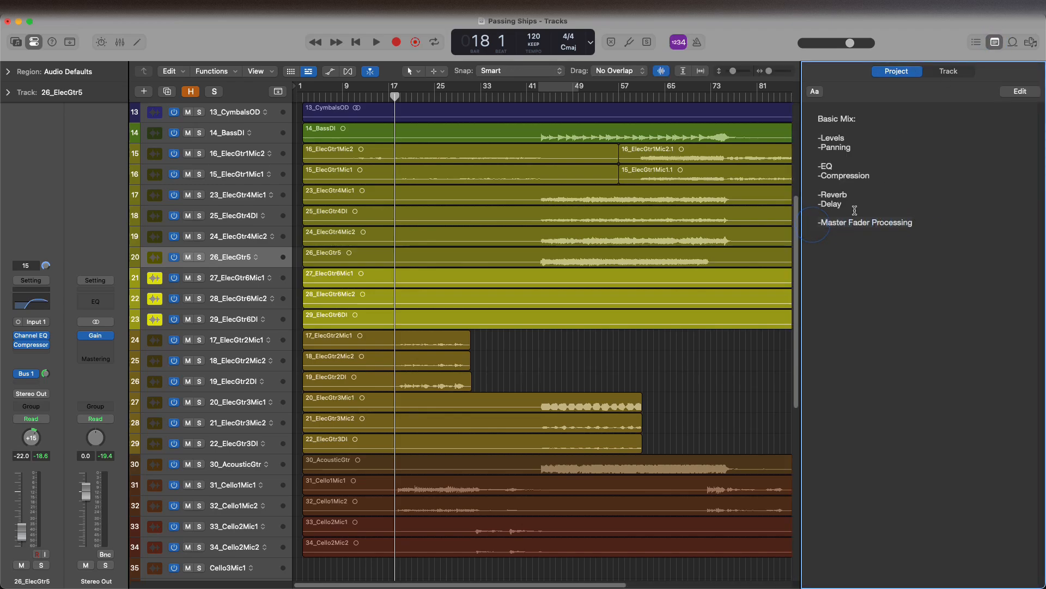
pyautogui.click(995, 42)
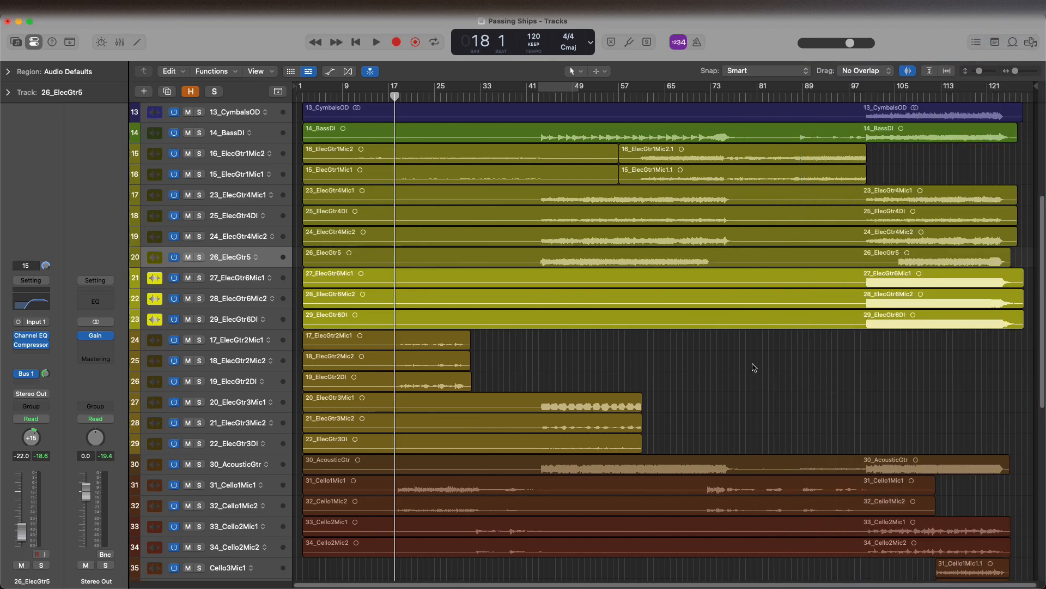
# Play the song from around bar 52 while viewing the lower tracks, and return playback to the project start.
pyautogui.click(597, 88)
pyautogui.press('space')
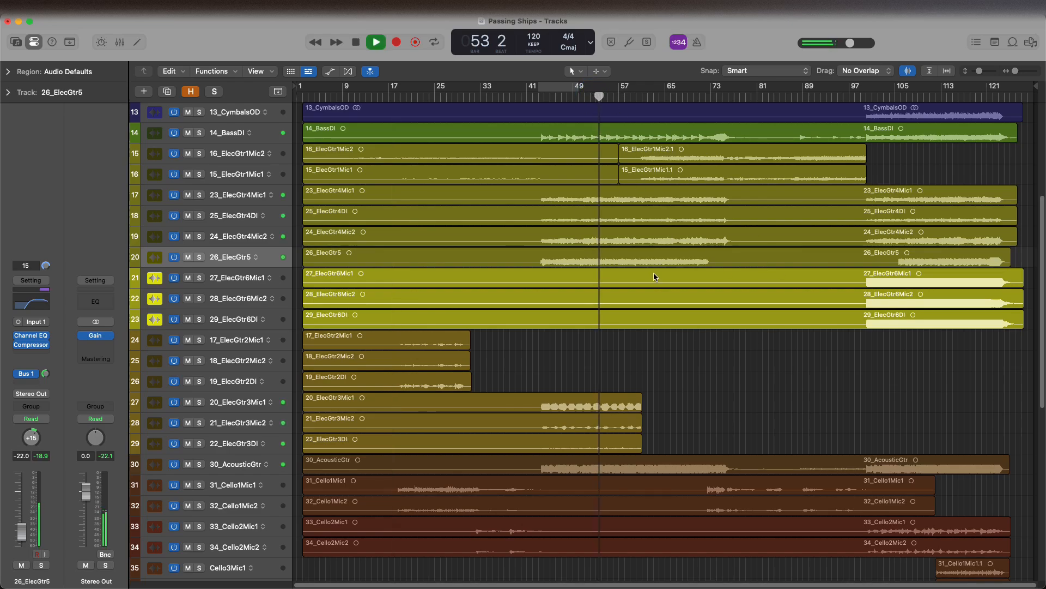
pyautogui.press('alt')
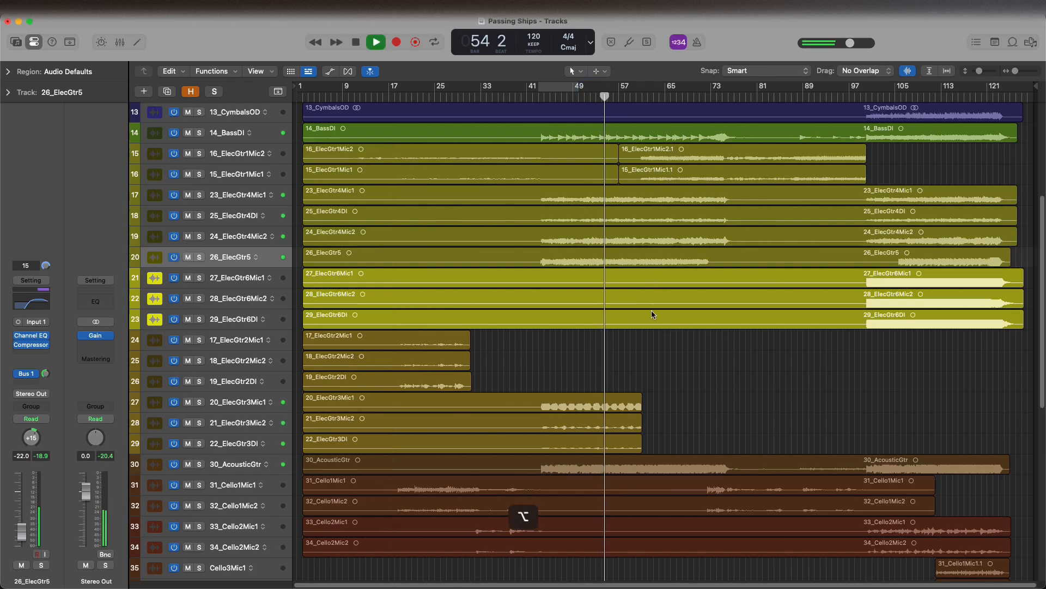
pyautogui.scroll(-5, 652, 315)
pyautogui.scroll(-8, 680, 319)
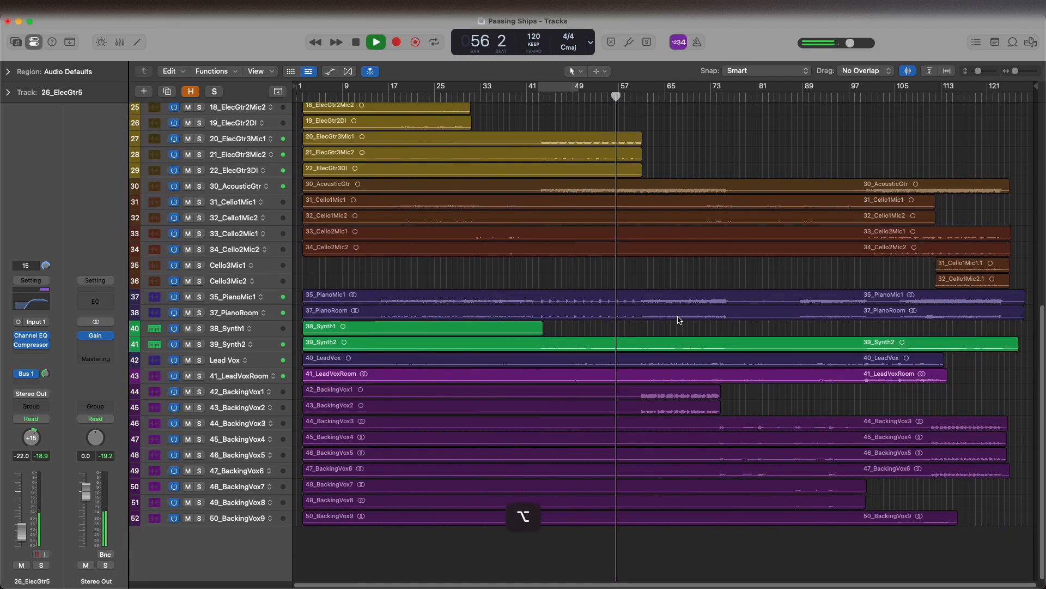
pyautogui.press('Return')
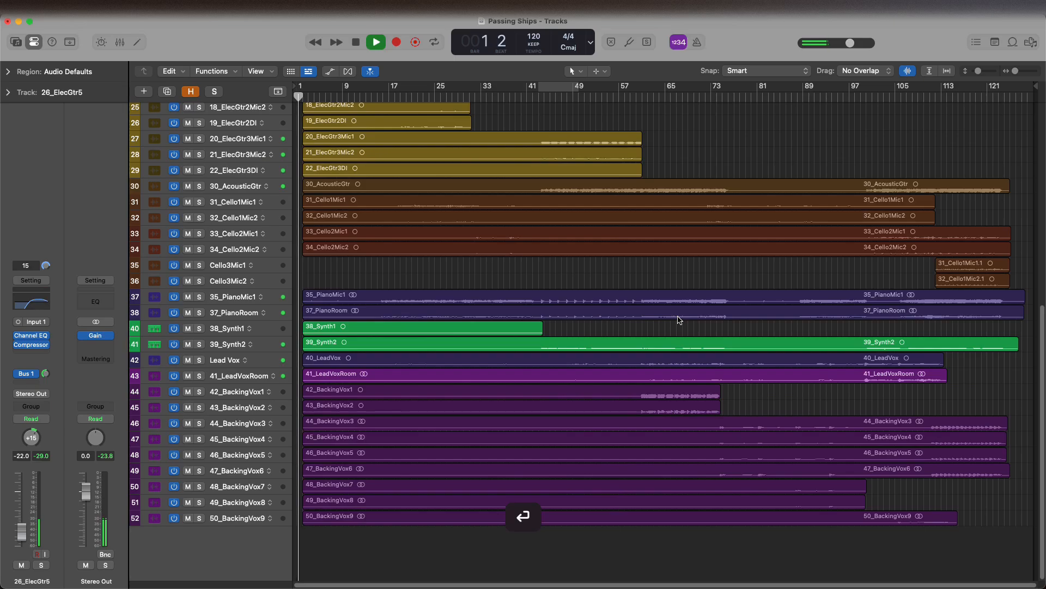
# Stop playback and closely examine the opening waveforms of the Lead Vox and 41_LeadVoxRoom tracks.
pyautogui.scroll(3, 482, 336)
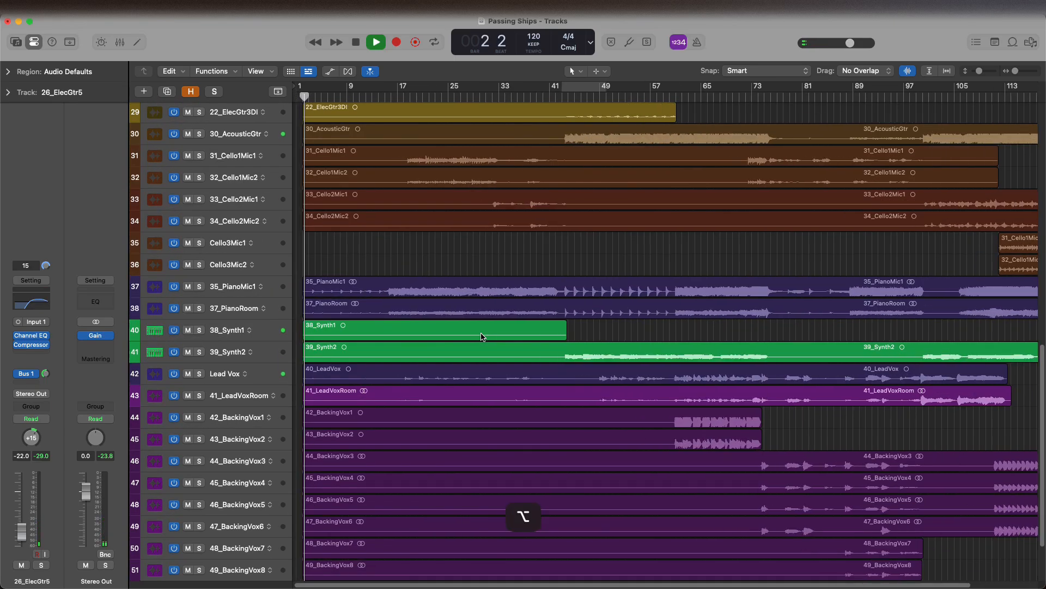
pyautogui.scroll(3, 480, 313)
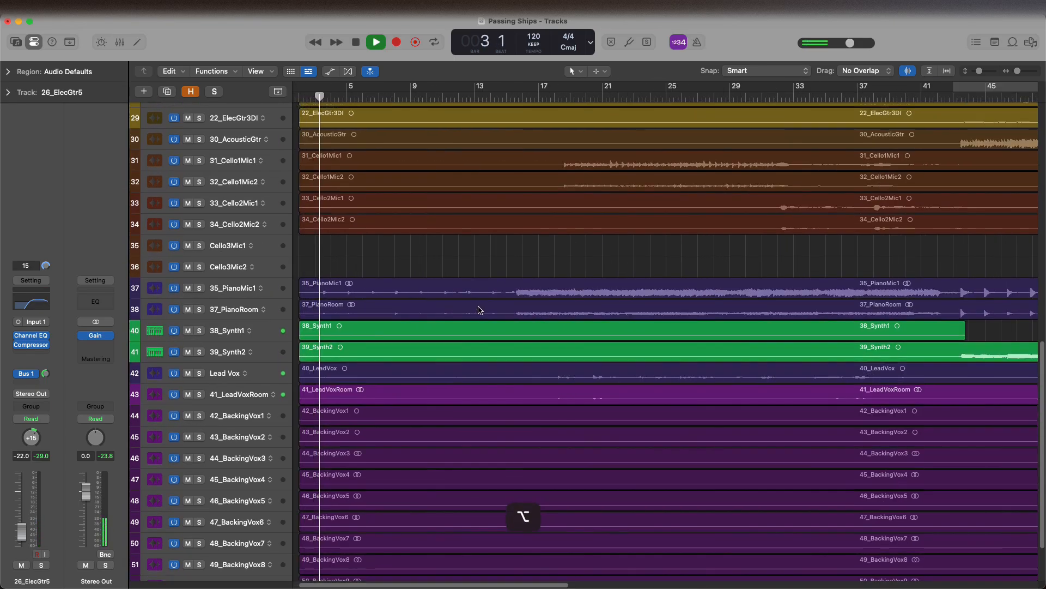
pyautogui.scroll(5, 477, 310)
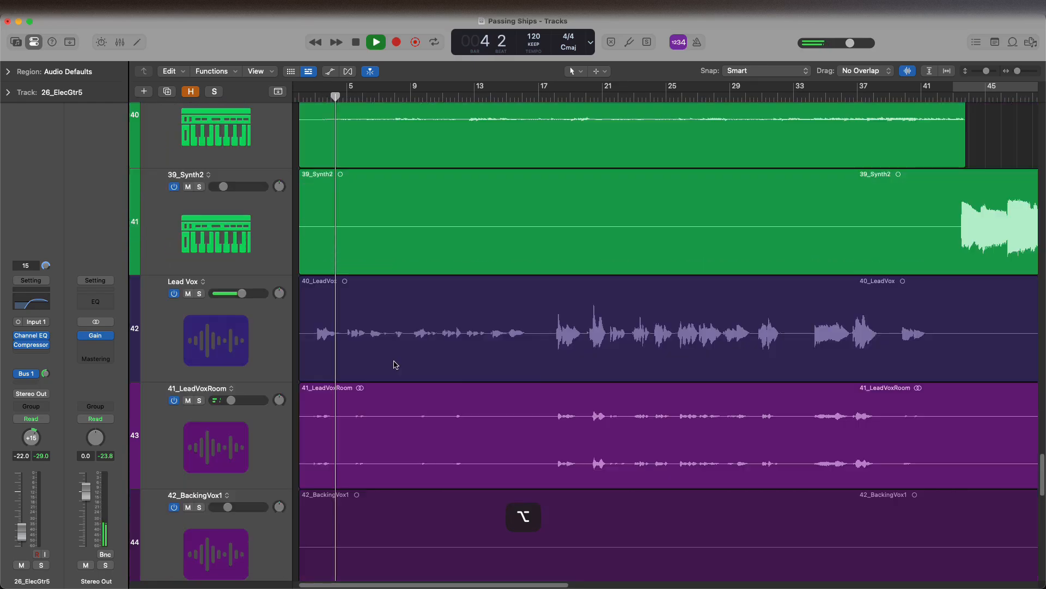
pyautogui.scroll(-2, 396, 365)
pyautogui.press('space')
pyautogui.hscroll(-1, 434, 374)
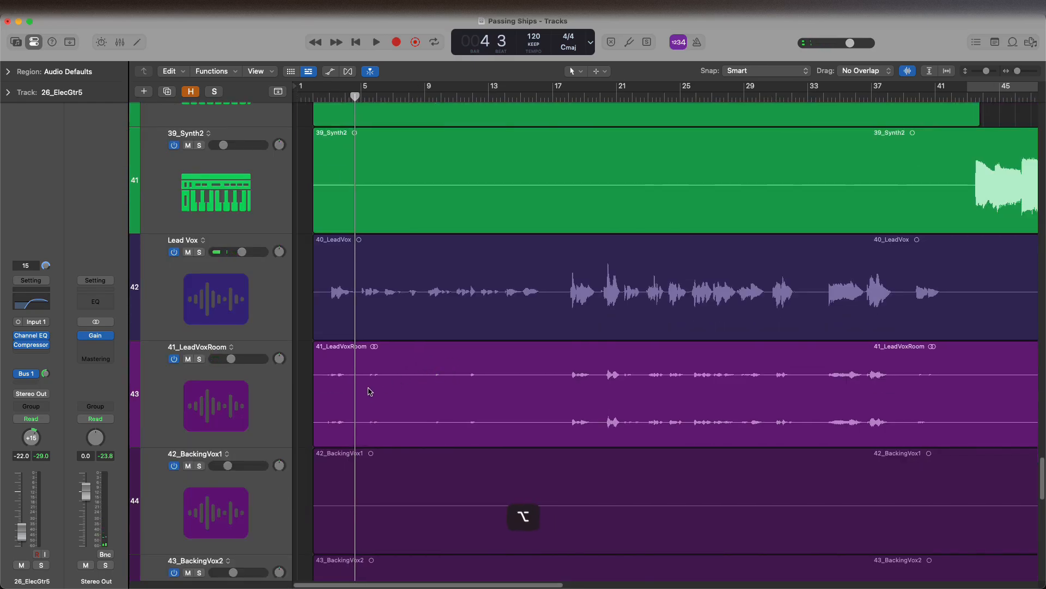
pyautogui.scroll(3, 371, 392)
pyautogui.scroll(-4, 370, 391)
pyautogui.scroll(6, 372, 390)
pyautogui.hscroll(-3, 375, 390)
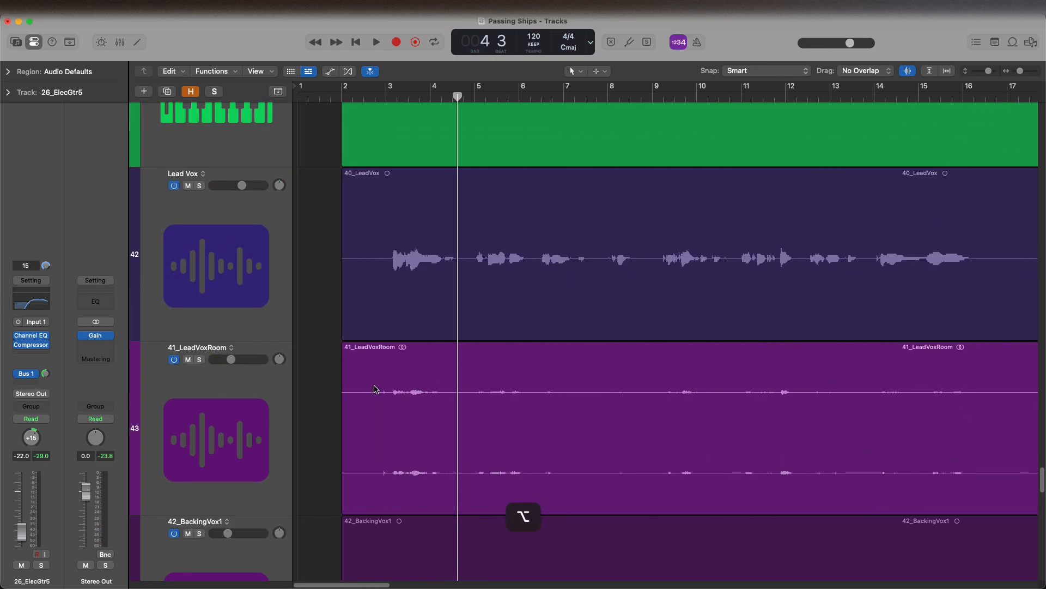
# Play from the project start and trim the silent opening of the 41_LeadVoxRoom region up to just before its first vocal sound after bar 3.
pyautogui.press('space')
pyautogui.press('Return')
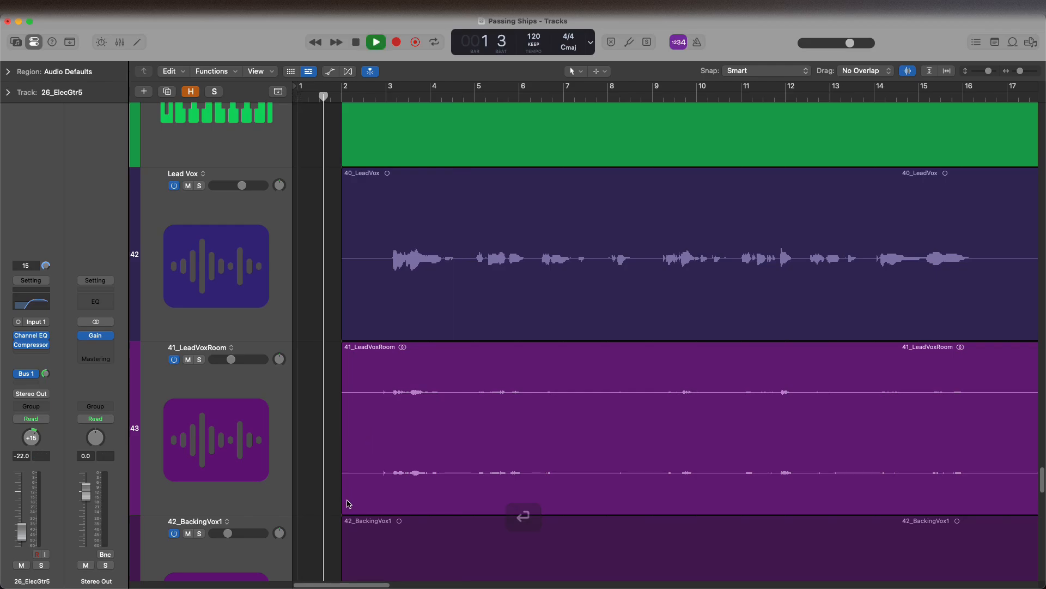
pyautogui.click(345, 503)
pyautogui.moveTo(345, 503); pyautogui.dragTo(389, 494)
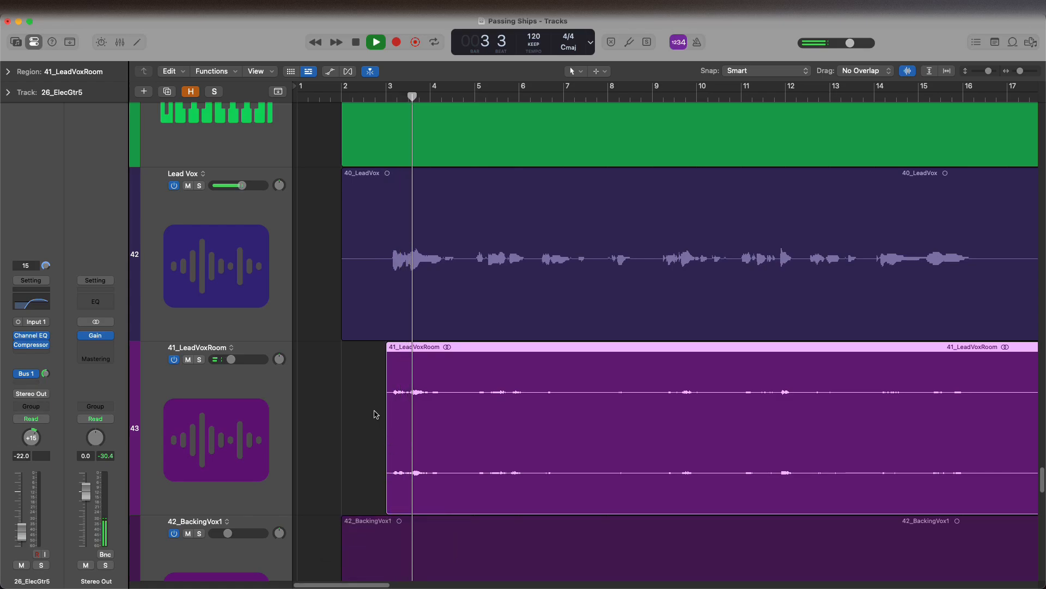
pyautogui.moveTo(356, 354); pyautogui.dragTo(476, 501)
pyautogui.press('space')
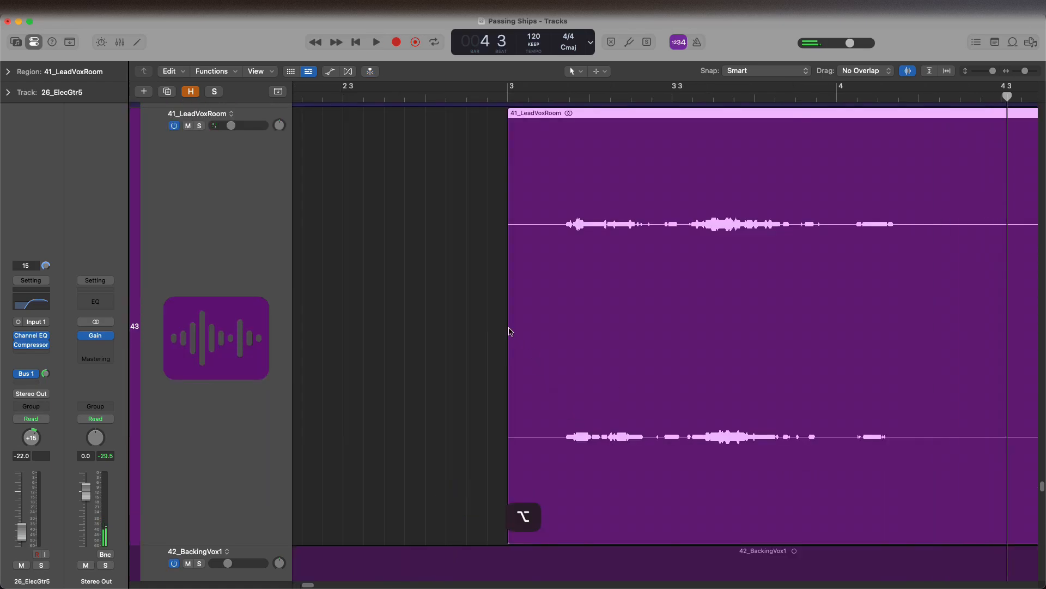
pyautogui.click(475, 81)
pyautogui.press('space')
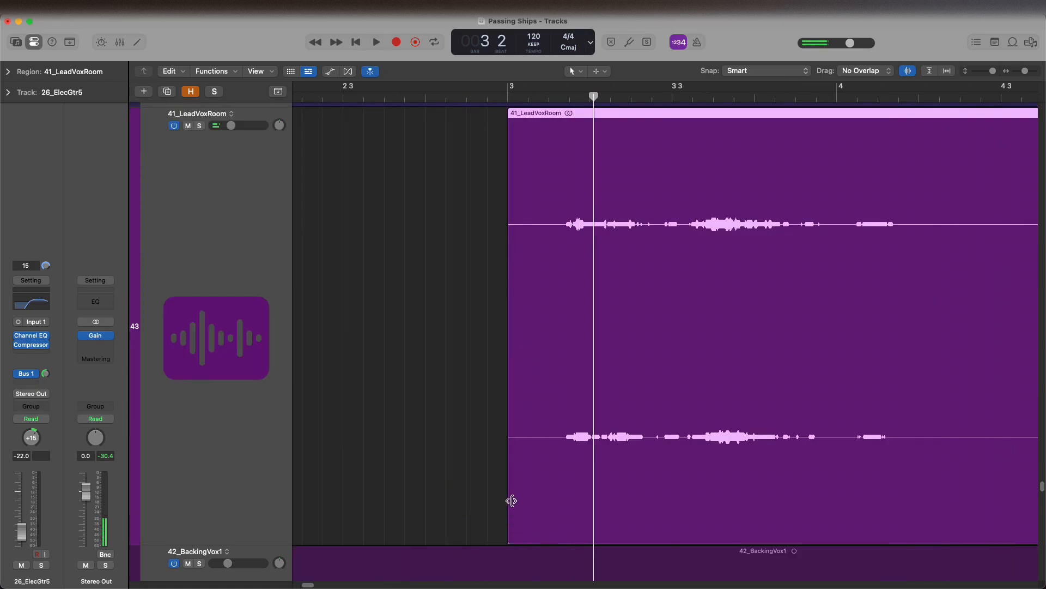
pyautogui.moveTo(525, 494); pyautogui.dragTo(564, 476)
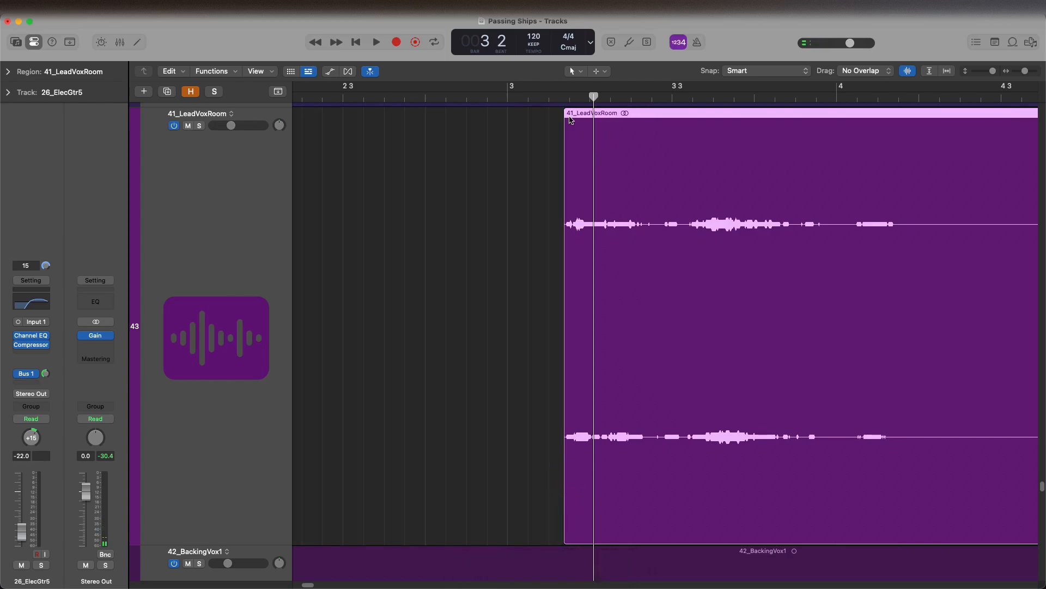
# Add a short fade-in at the start of the 41_LeadVoxRoom region and play the passage leading into it.
pyautogui.moveTo(564, 108); pyautogui.dragTo(572, 110)
pyautogui.click(463, 95)
pyautogui.press('space')
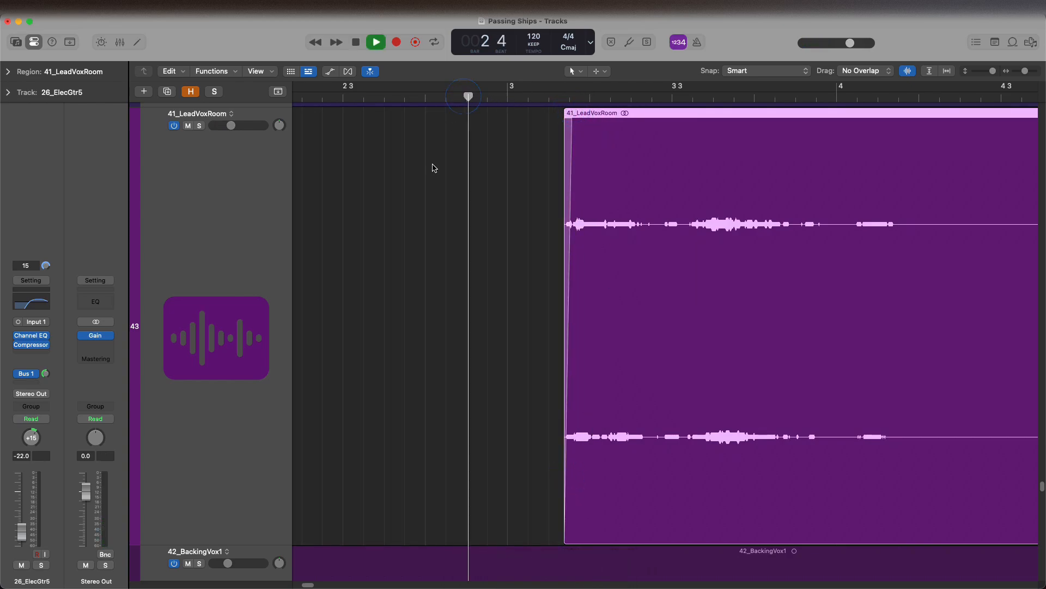
pyautogui.press('space')
# Trim the silent openings of all nine regions from 42_BackingVox1 to 50_BackingVox9 together, up to about bar 59.
pyautogui.keyDown('alt'); pyautogui.scroll(-5, 461, 240); pyautogui.keyUp('alt')
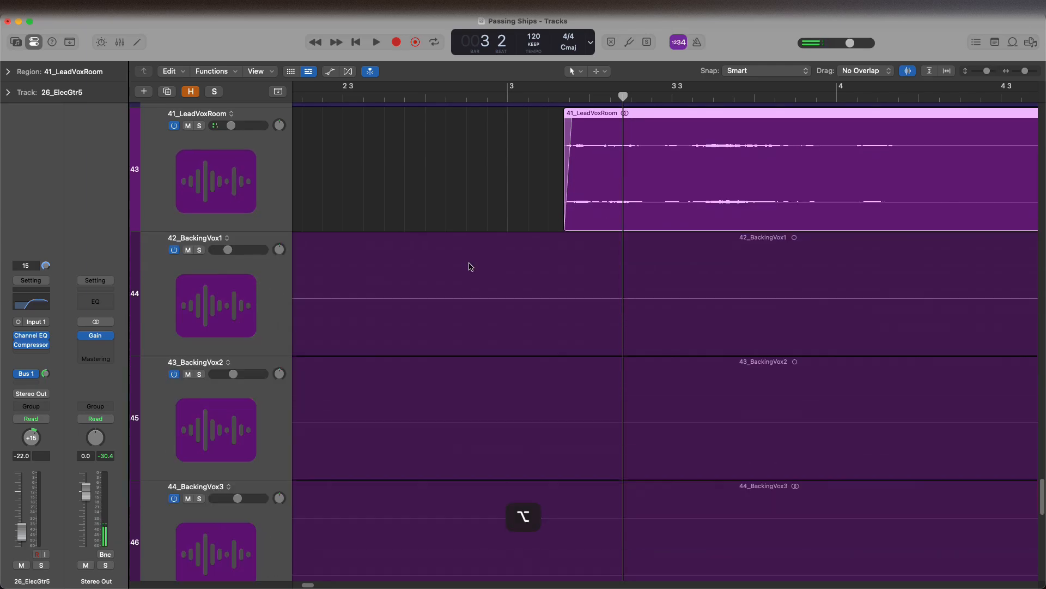
pyautogui.keyDown('alt'); pyautogui.scroll(-5, 513, 278); pyautogui.keyUp('alt')
pyautogui.moveTo(309, 210); pyautogui.dragTo(420, 427)
pyautogui.keyDown('alt'); pyautogui.scroll(-4, 472, 355); pyautogui.keyUp('alt')
pyautogui.keyDown('alt'); pyautogui.scroll(-4, 472, 355); pyautogui.keyUp('alt')
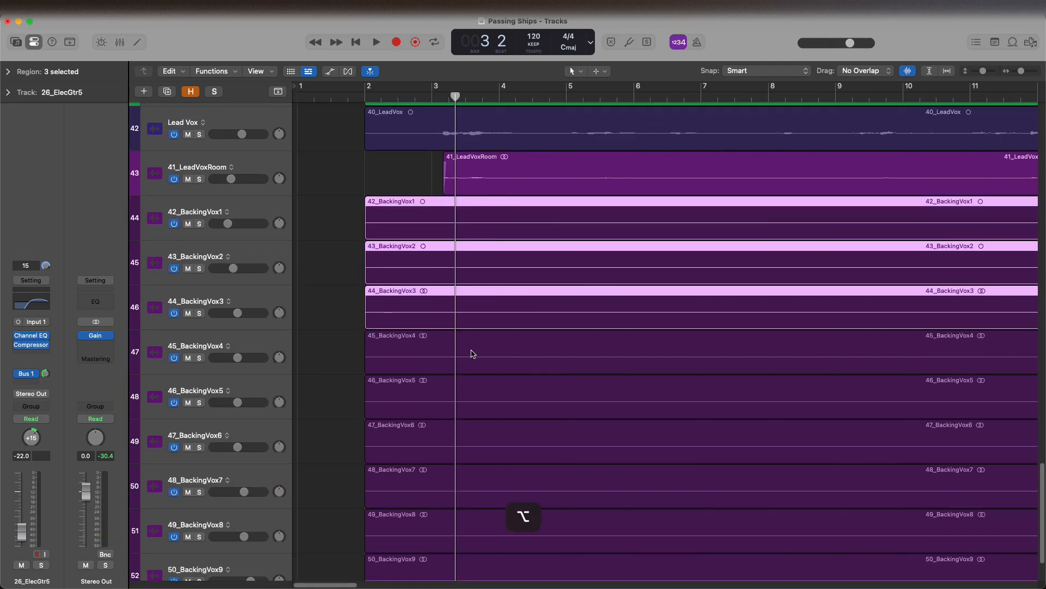
pyautogui.click(318, 234)
pyautogui.moveTo(317, 233); pyautogui.dragTo(370, 513)
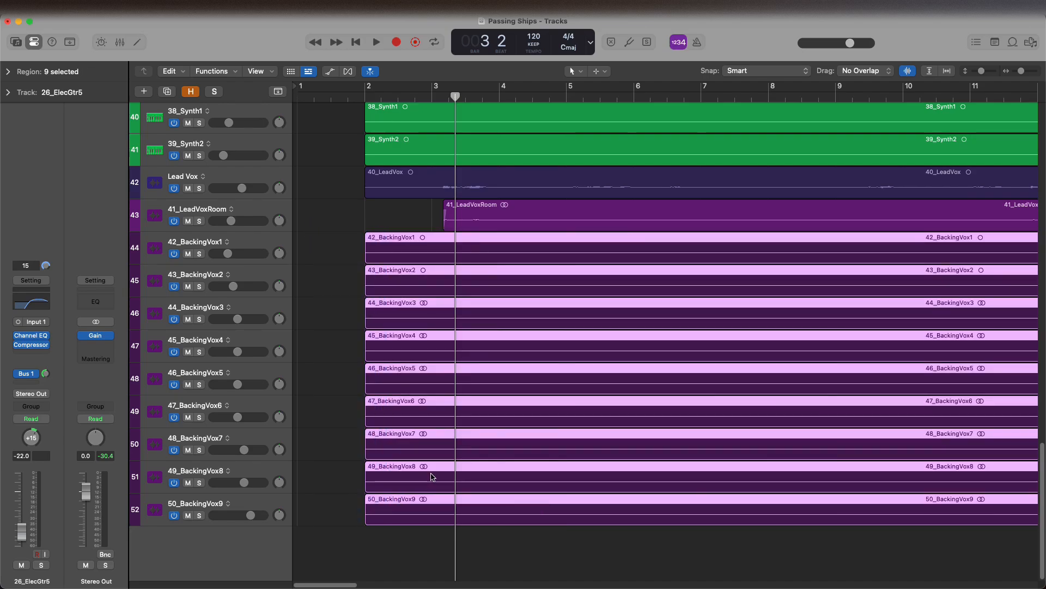
pyautogui.keyDown('alt'); pyautogui.scroll(-6, 583, 425); pyautogui.keyUp('alt')
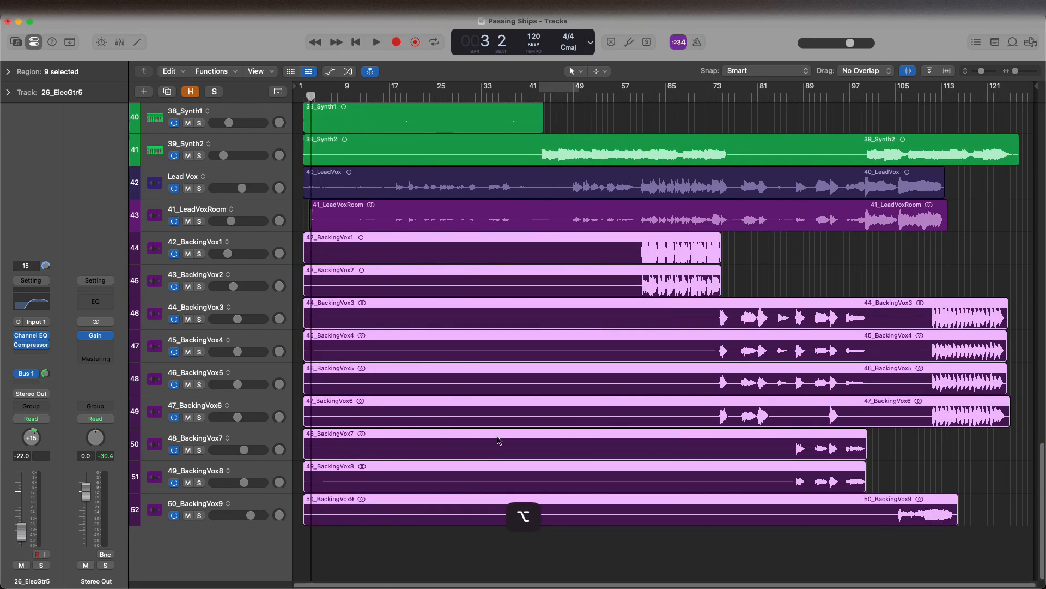
pyautogui.moveTo(305, 518); pyautogui.dragTo(638, 518)
# Play briefly from the project start and trim the silent opening of the 40_LeadVox region up to its first vocal sound after bar 3.
pyautogui.press('Return')
pyautogui.press('space')
pyautogui.keyDown('alt'); pyautogui.scroll(6, 389, 209); pyautogui.keyUp('alt')
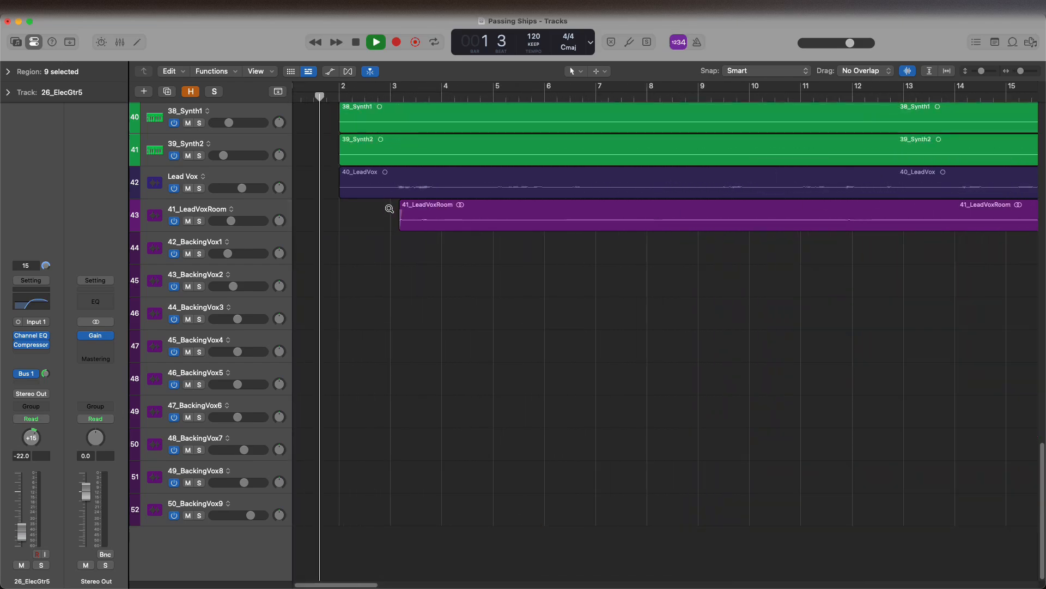
pyautogui.press('space')
pyautogui.keyDown('ctrl'); pyautogui.keyDown('alt'); pyautogui.moveTo(326, 171); pyautogui.dragTo(468, 254); pyautogui.keyUp('alt'); pyautogui.keyUp('ctrl')
pyautogui.moveTo(378, 242); pyautogui.dragTo(702, 237)
# Add a short fade-in to the 40_LeadVox region, fine-tune its start to position 3 1 3 106, and play from just before bar 3.
pyautogui.click(692, 109)
pyautogui.moveTo(692, 246); pyautogui.dragTo(687, 236)
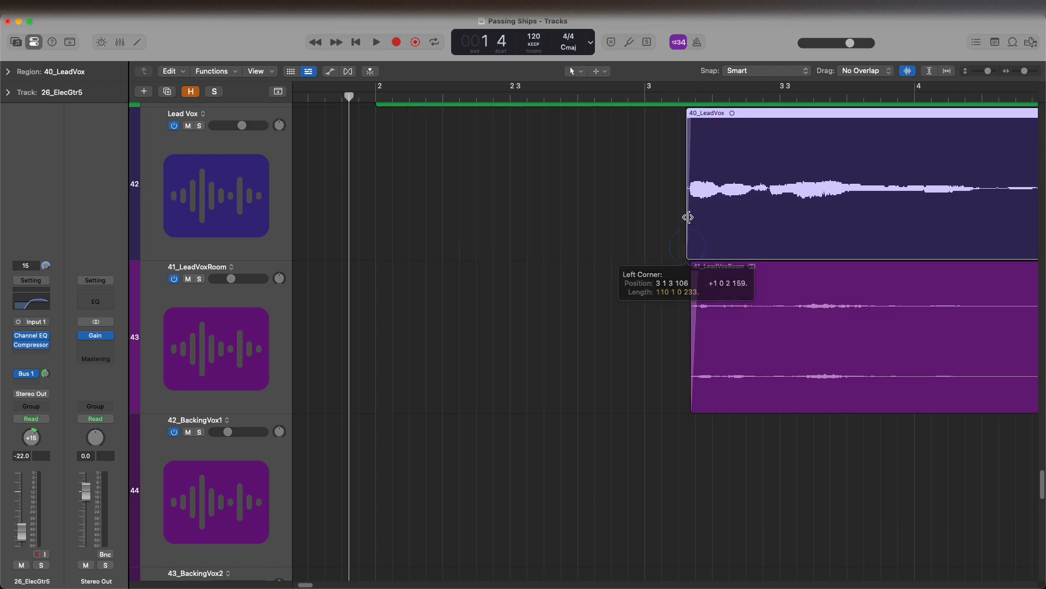
pyautogui.click(635, 97)
pyautogui.press('space')
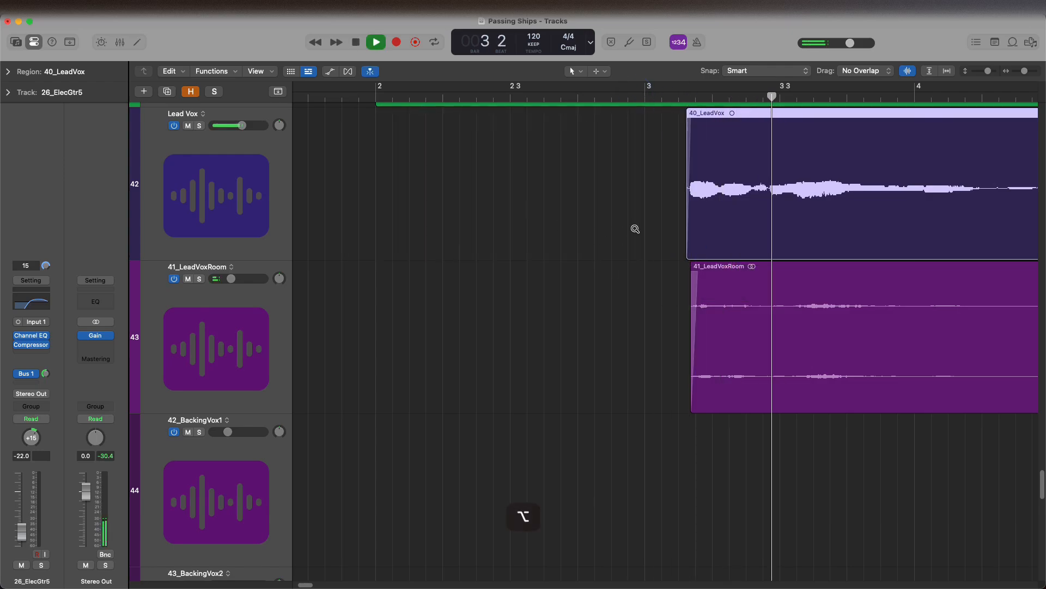
# Examine the waveforms of the vocal, synth, piano, cello and guitar tracks across the whole song during playback.
pyautogui.scroll(-10, 635, 229)
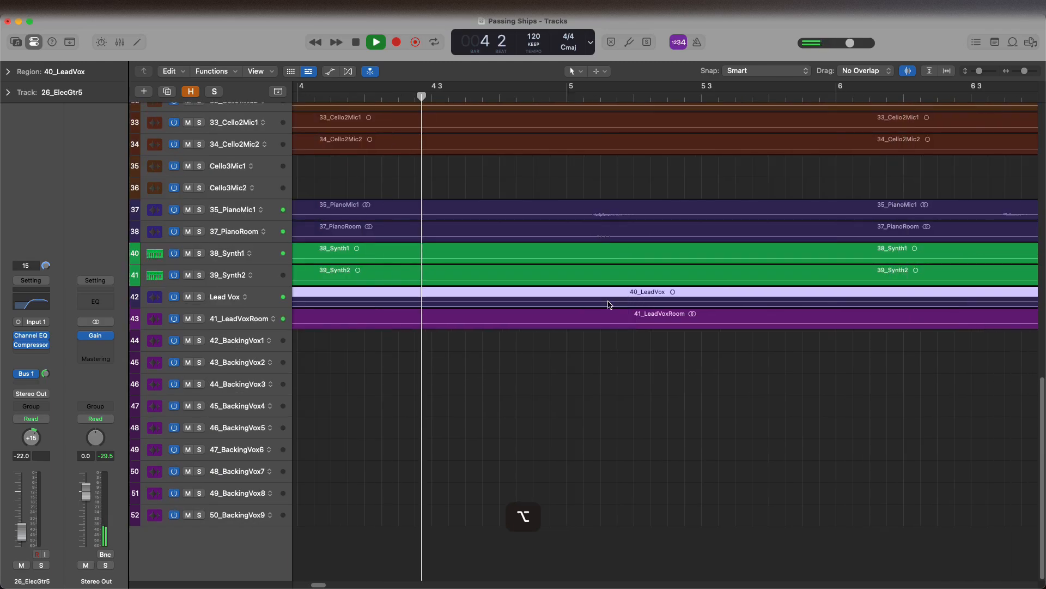
pyautogui.scroll(-10, 608, 303)
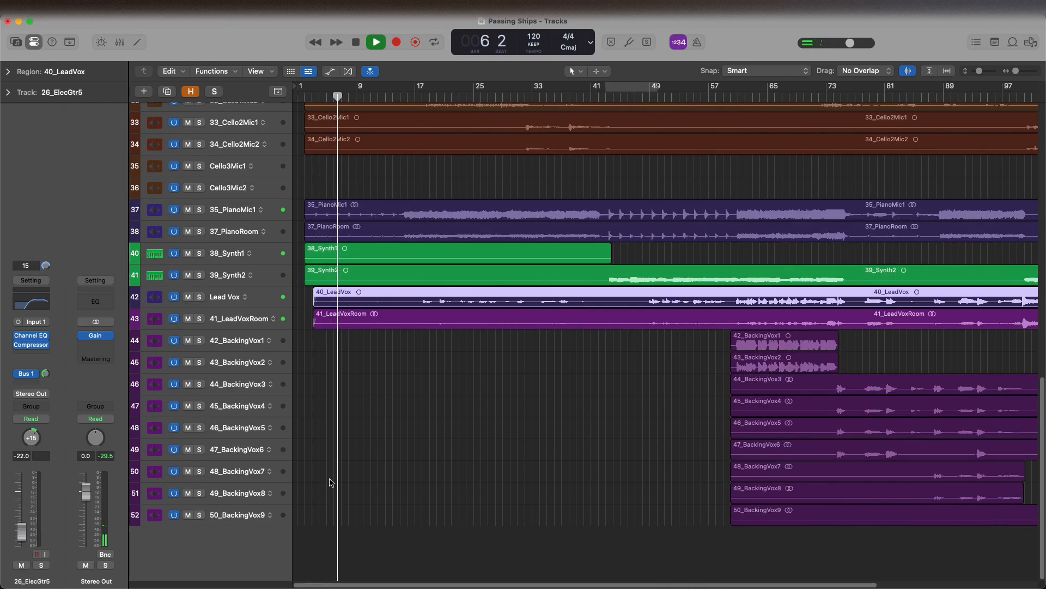
pyautogui.scroll(4, 434, 283)
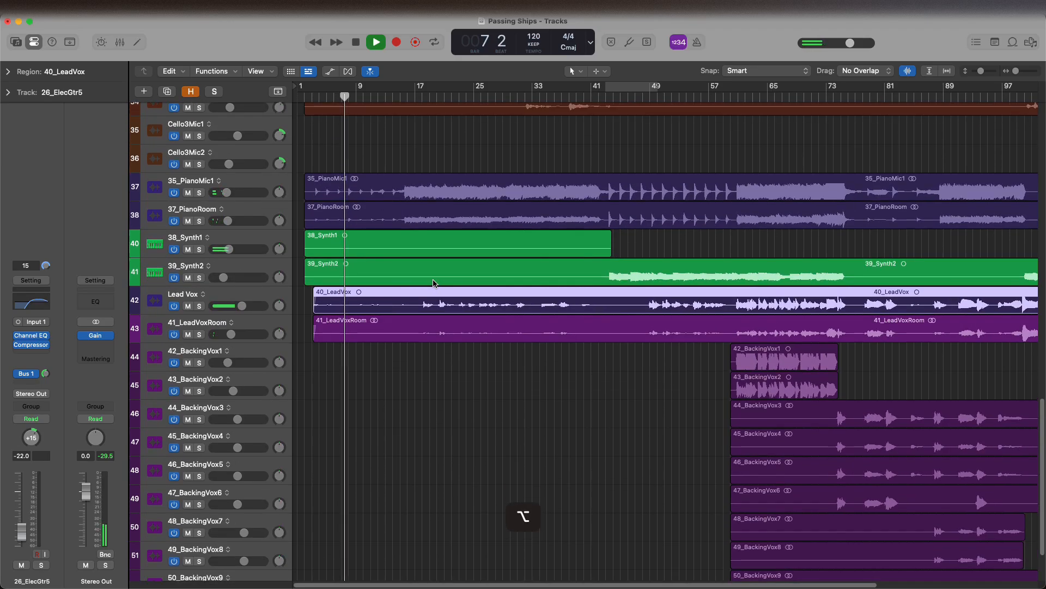
pyautogui.scroll(-3, 430, 281)
pyautogui.scroll(4, 401, 278)
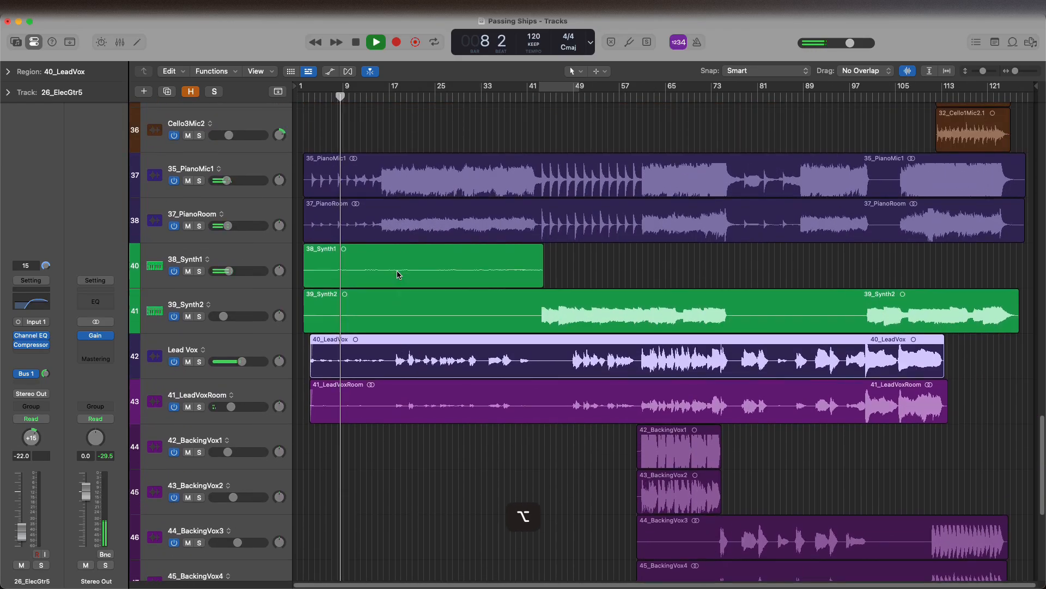
pyautogui.scroll(4, 395, 284)
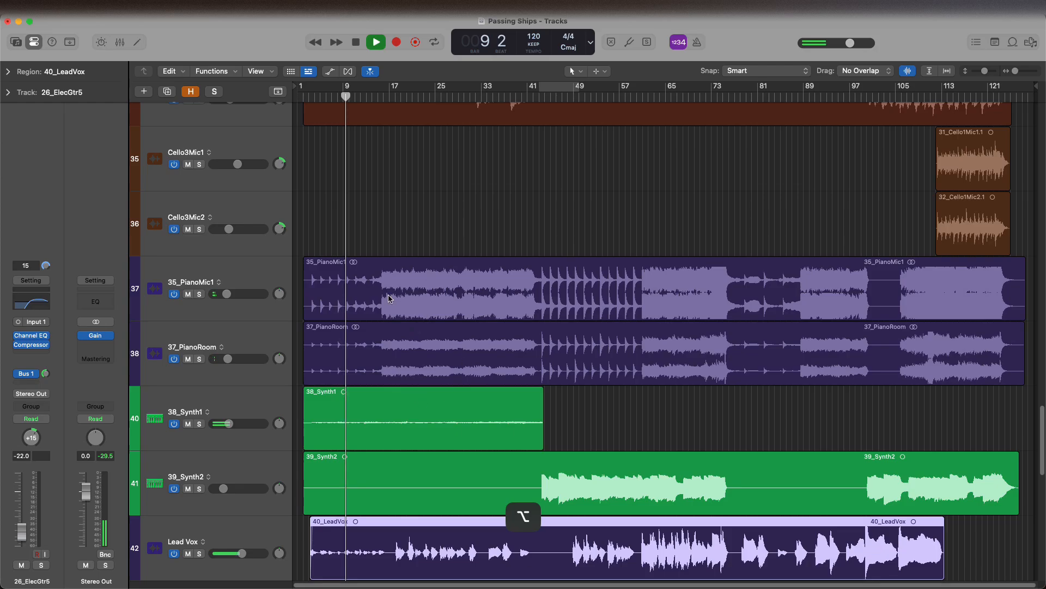
pyautogui.hscroll(4, 390, 299)
pyautogui.hscroll(-4, 391, 300)
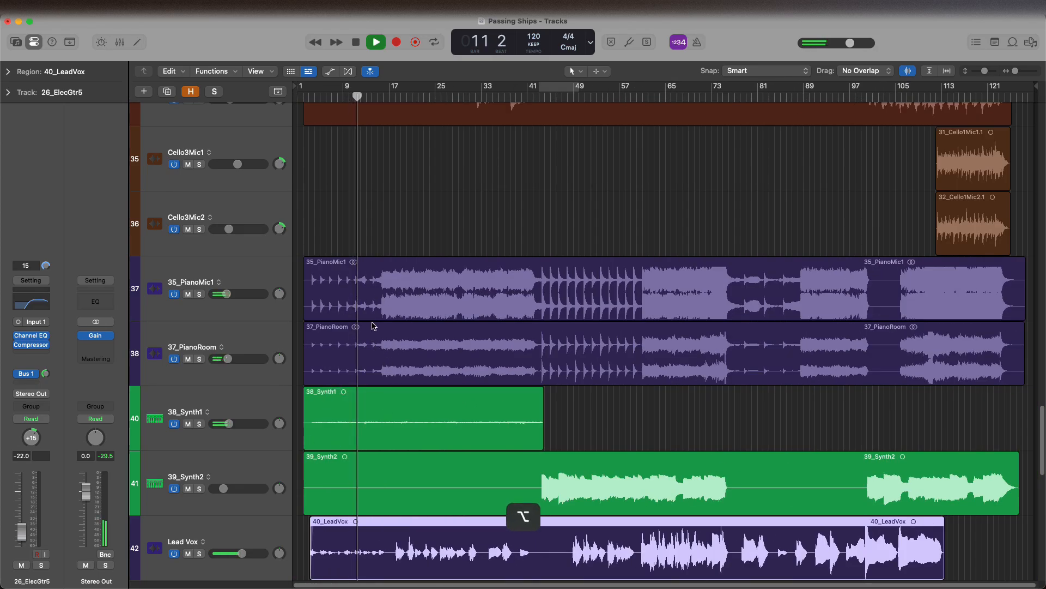
pyautogui.scroll(-4, 374, 326)
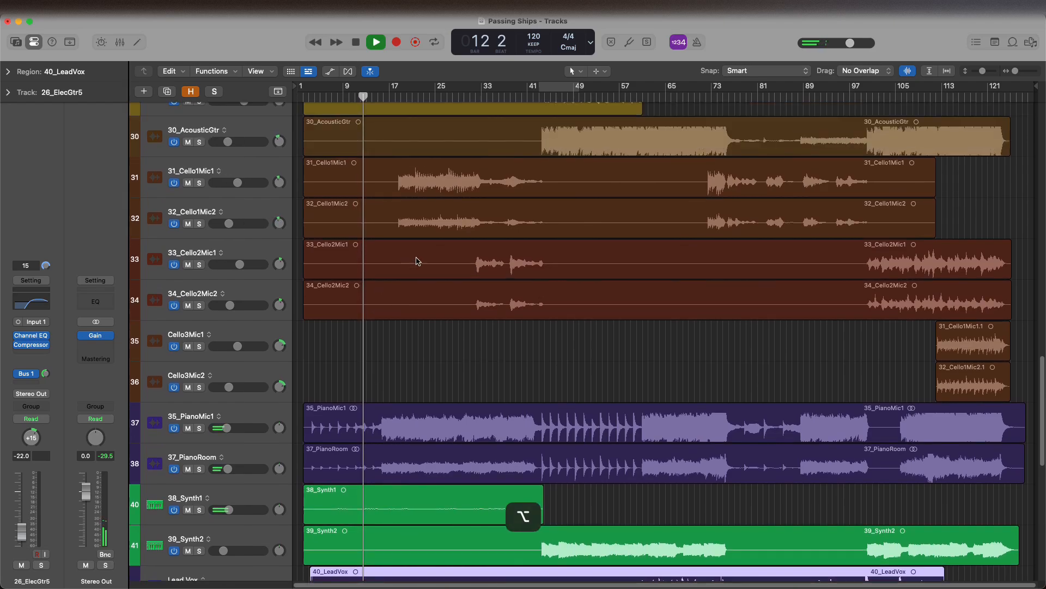
pyautogui.scroll(-3, 430, 264)
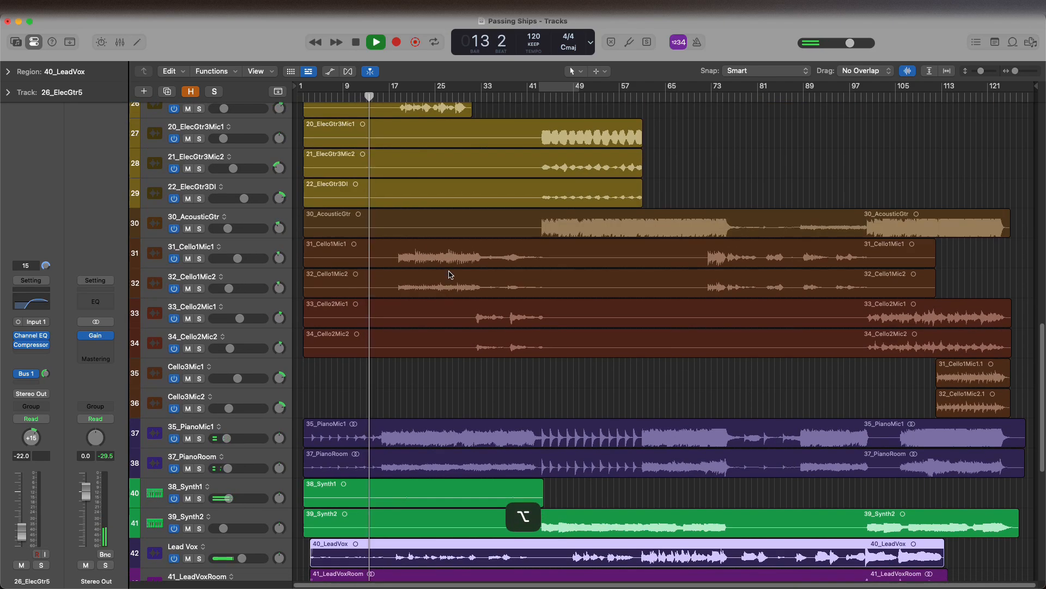
# Lower the 38_Synth1 track's volume to -17.0 dB while the song plays.
pyautogui.scroll(-4, 450, 274)
pyautogui.click(250, 373)
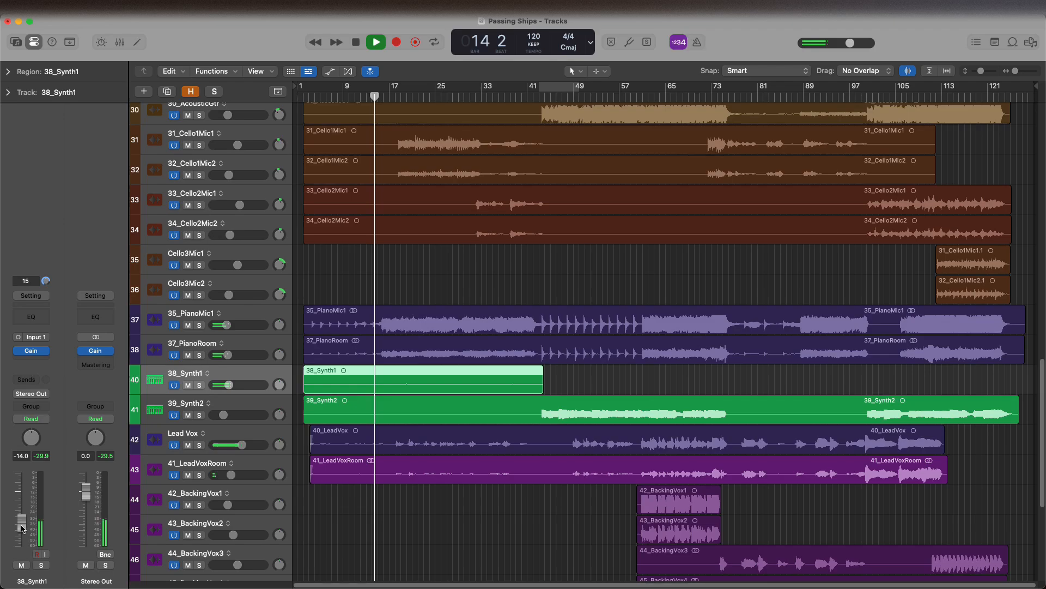
pyautogui.moveTo(22, 528)
pyautogui.mouseDown()
pyautogui.moveTo(22, 539)
pyautogui.moveTo(22, 527)
pyautogui.mouseUp()
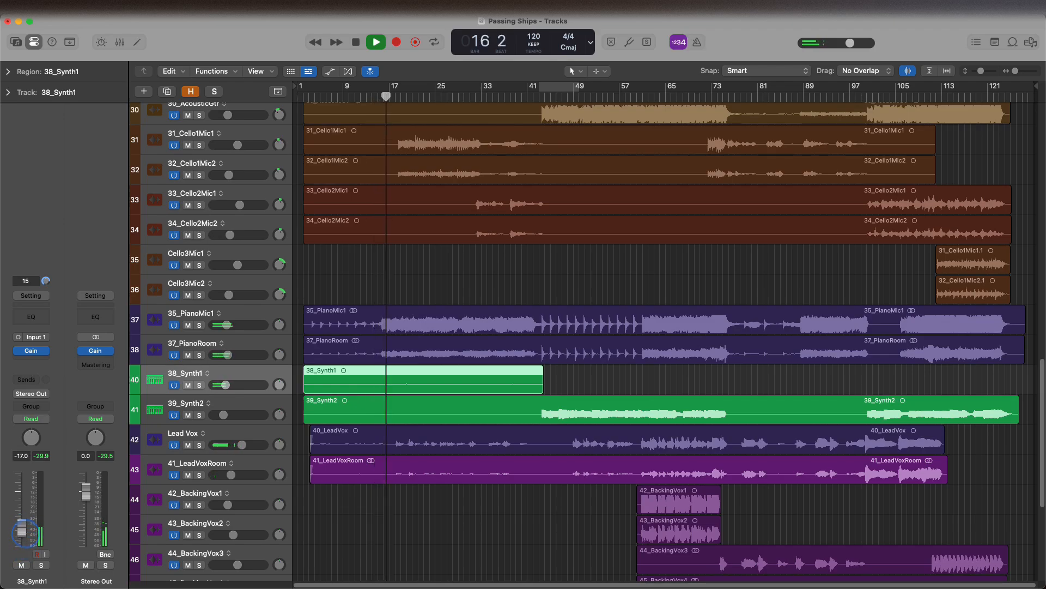
pyautogui.press('alt')
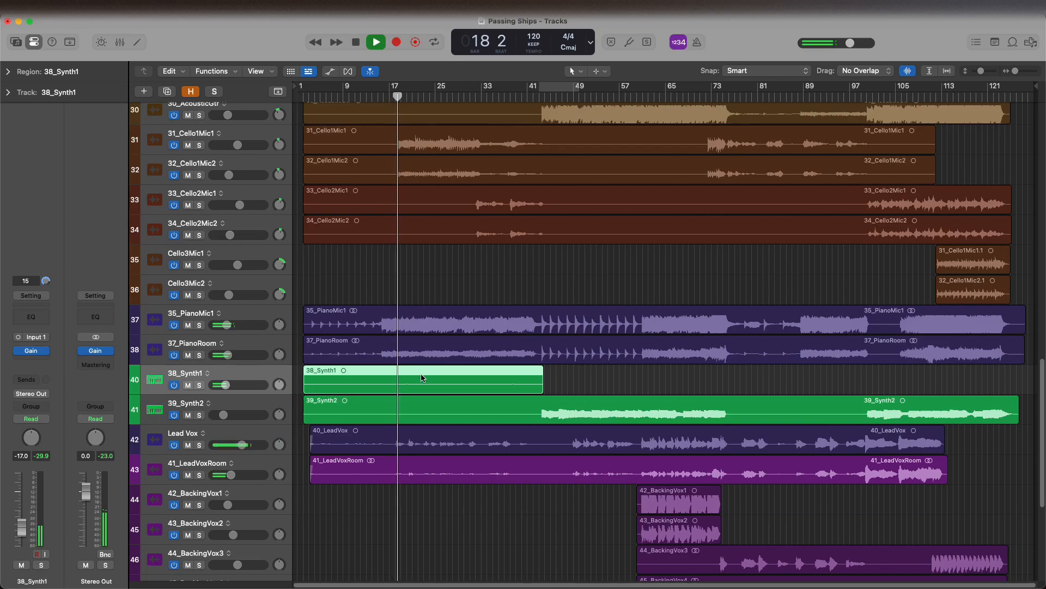
# Replay the song from around bar 9 and examine the guitar, cello and piano tracks for silent stretches.
pyautogui.scroll(-1, 428, 391)
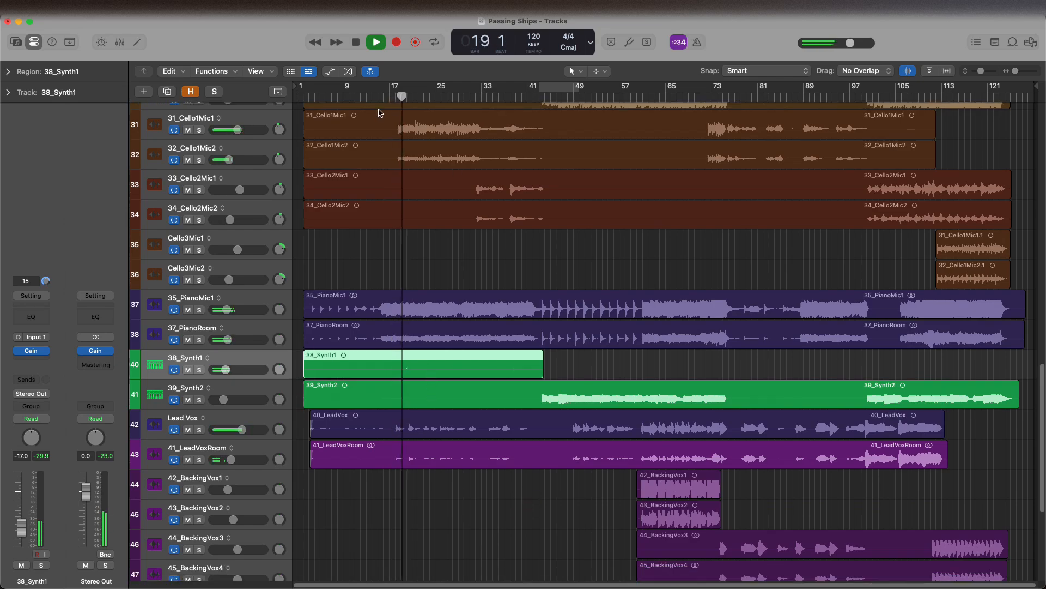
pyautogui.click(325, 97)
pyautogui.moveTo(325, 97); pyautogui.dragTo(349, 97)
pyautogui.scroll(-1, 422, 195)
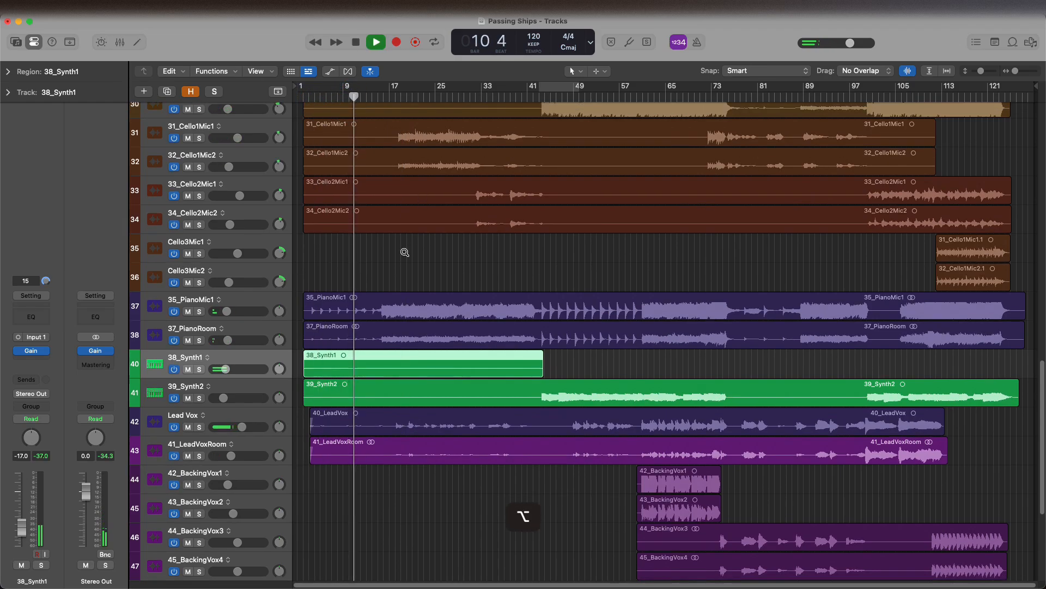
pyautogui.click(399, 250)
pyautogui.scroll(3, 407, 240)
pyautogui.scroll(3, 408, 240)
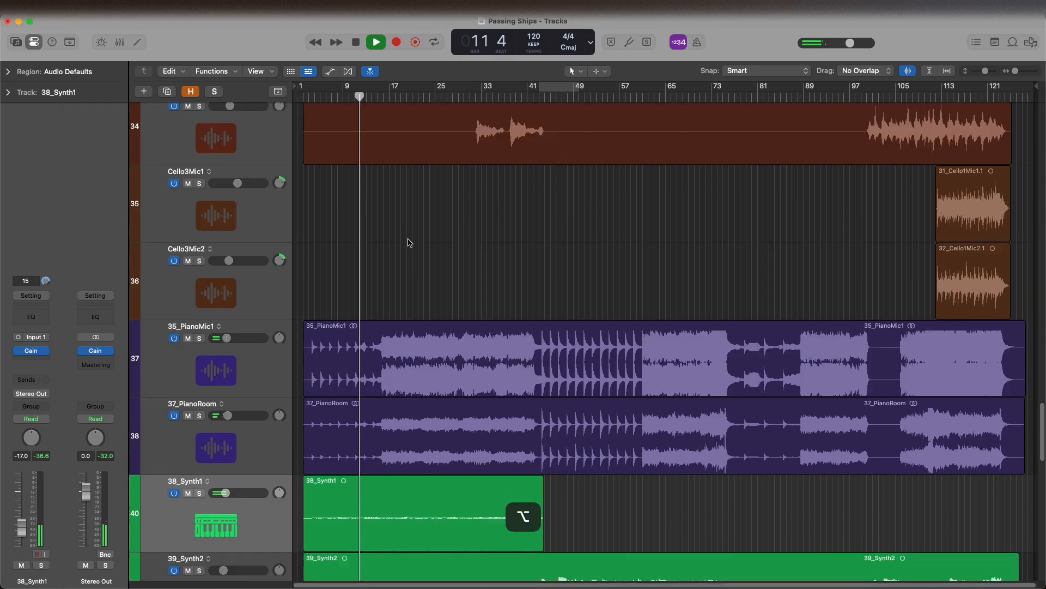
pyautogui.scroll(4, 410, 242)
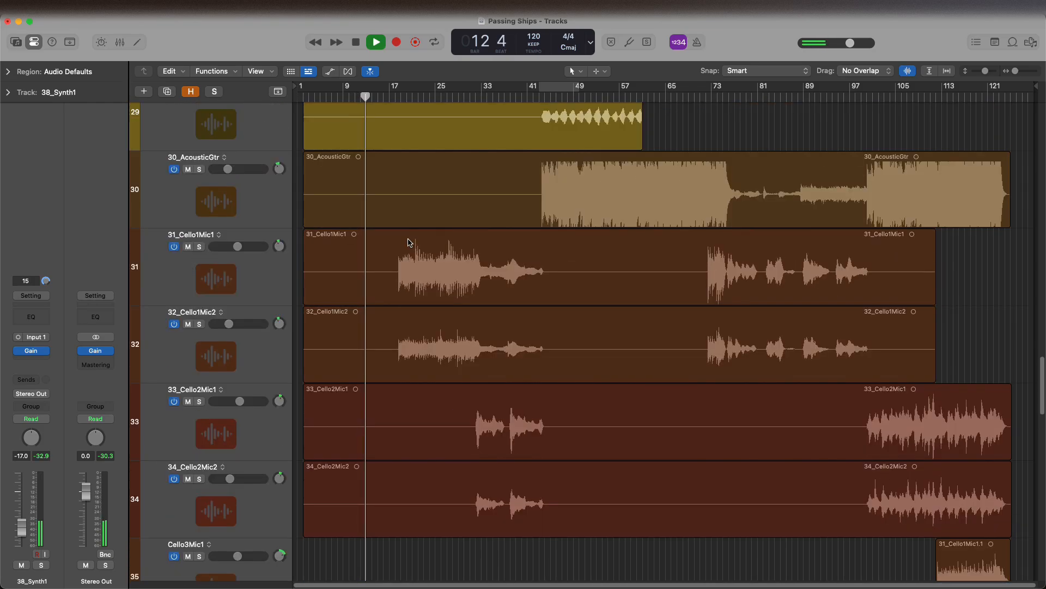
pyautogui.scroll(-2, 410, 243)
pyautogui.scroll(-4, 410, 242)
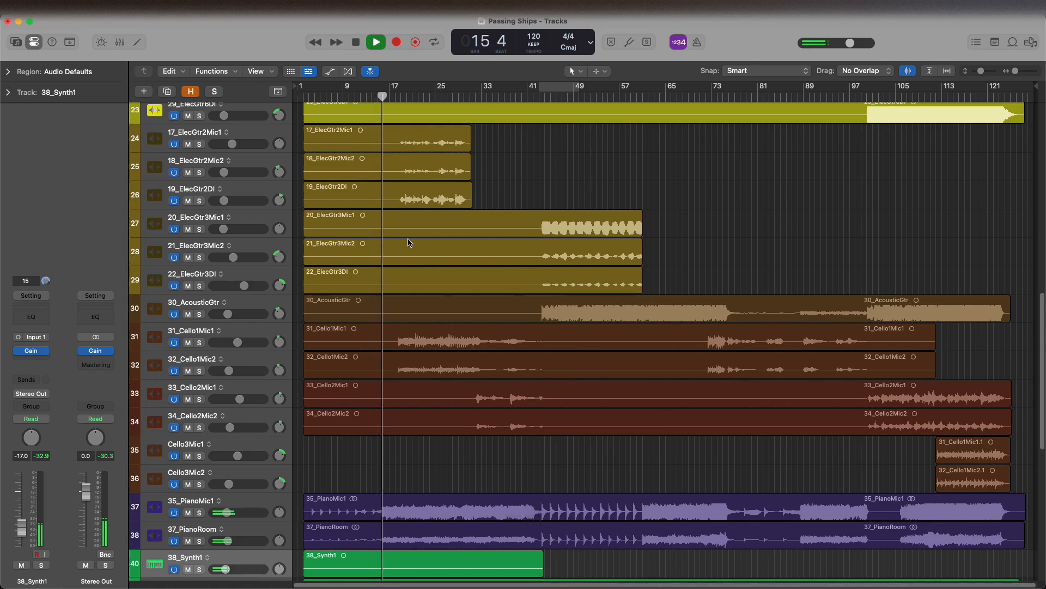
pyautogui.scroll(-5, 417, 266)
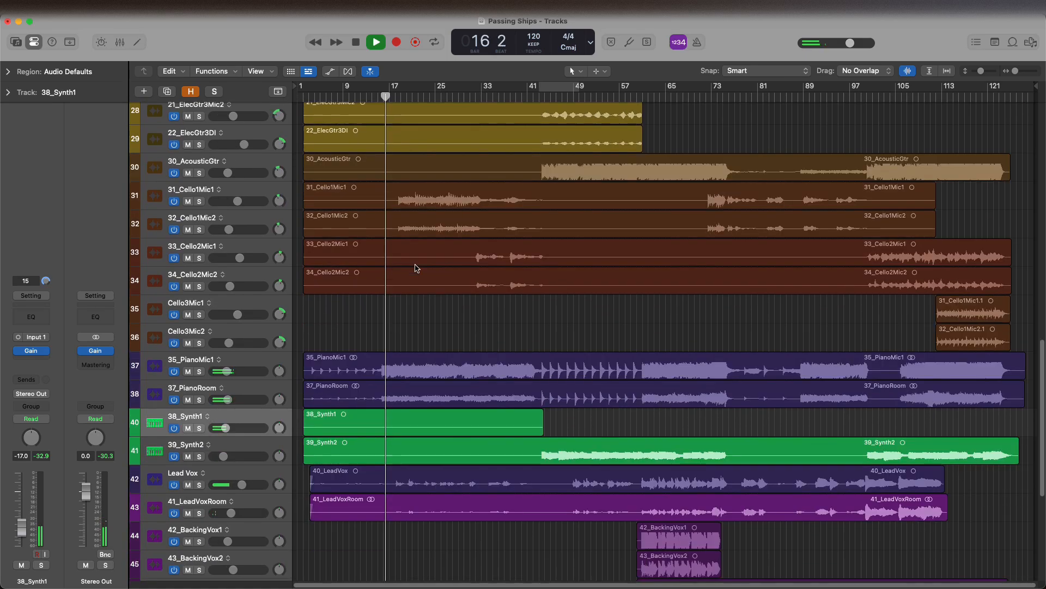
# Point out the 35_PianoMic1 and 37_PianoRoom regions by selecting each, stop playback, and select 35_PianoMic1 again.
pyautogui.click(445, 374)
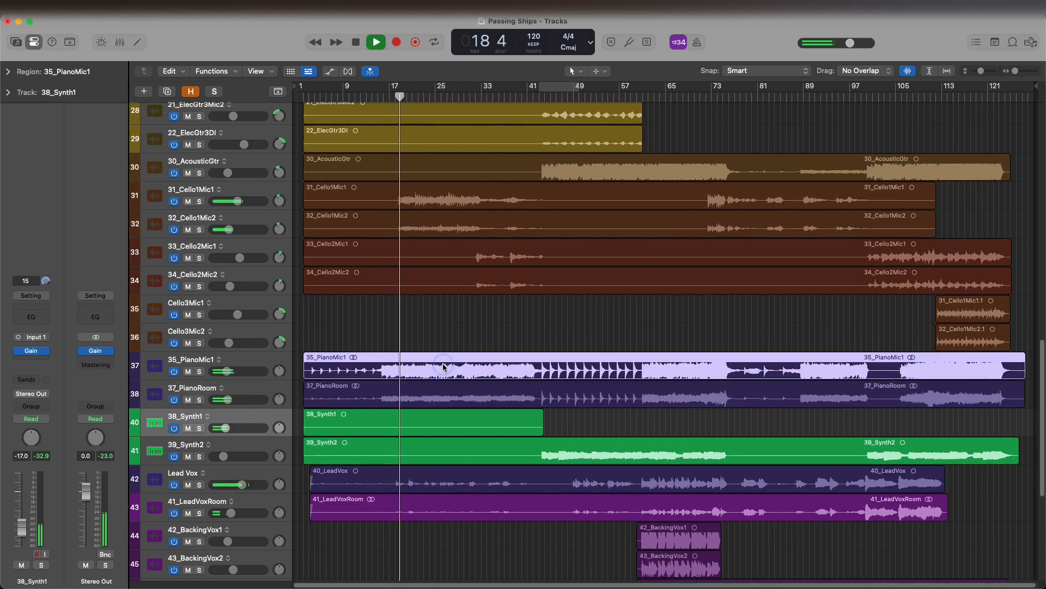
pyautogui.click(439, 390)
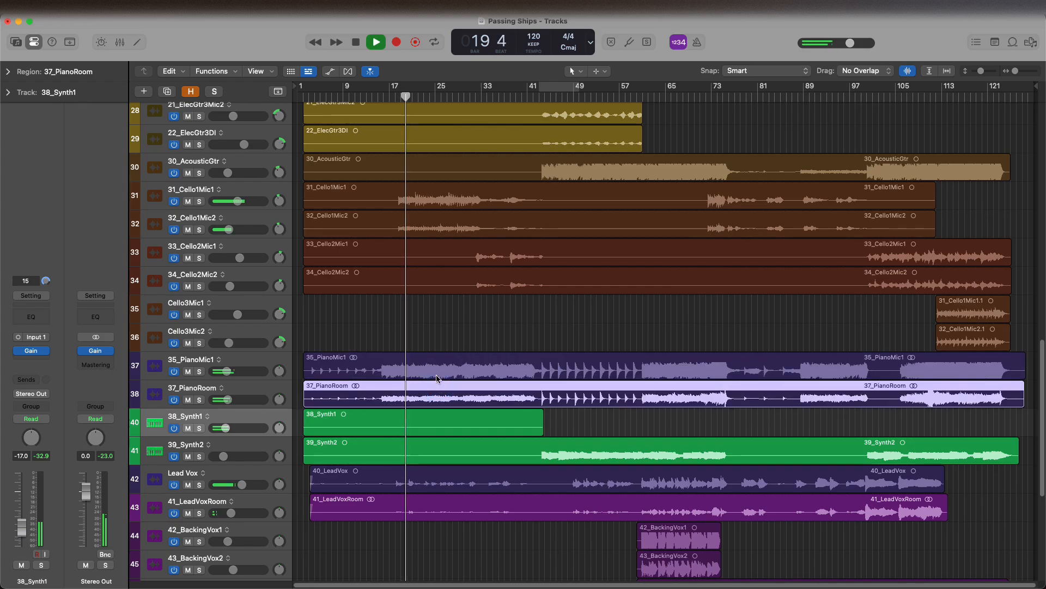
pyautogui.click(437, 333)
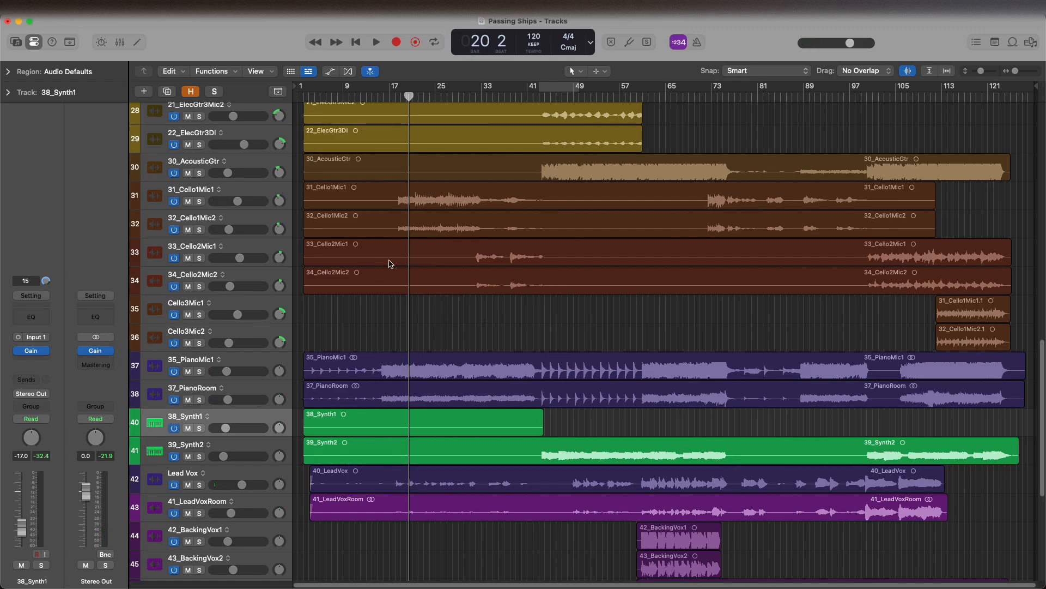
pyautogui.click(446, 370)
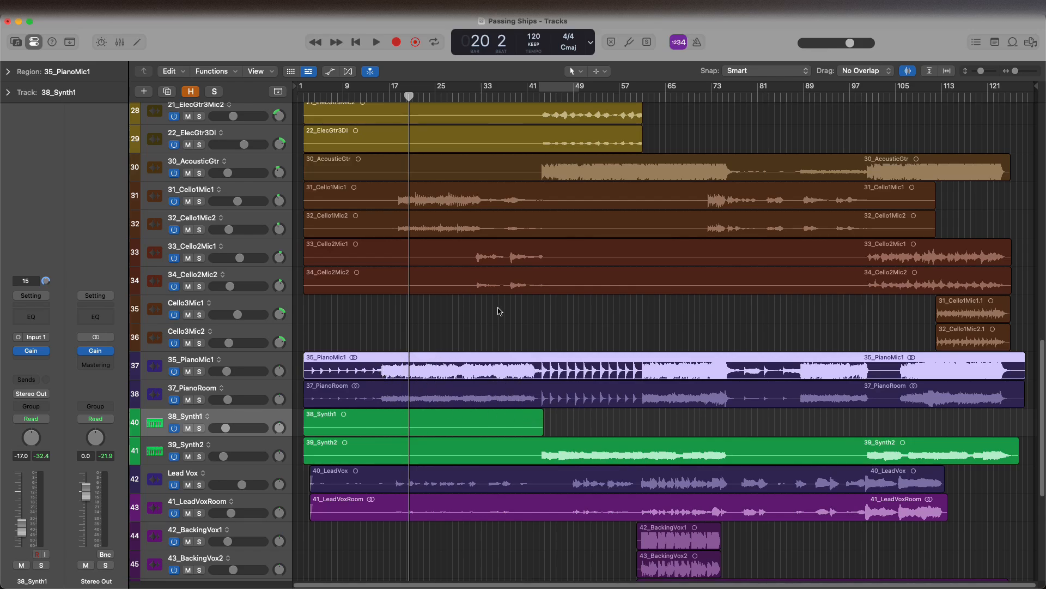
# Play from around bar 23, pause to point out the 32_Cello1Mic2 region, and resume playback with all regions deselected.
pyautogui.moveTo(411, 94)
pyautogui.mouseDown()
pyautogui.moveTo(386, 94)
pyautogui.moveTo(429, 94)
pyautogui.mouseUp()
pyautogui.press('space')
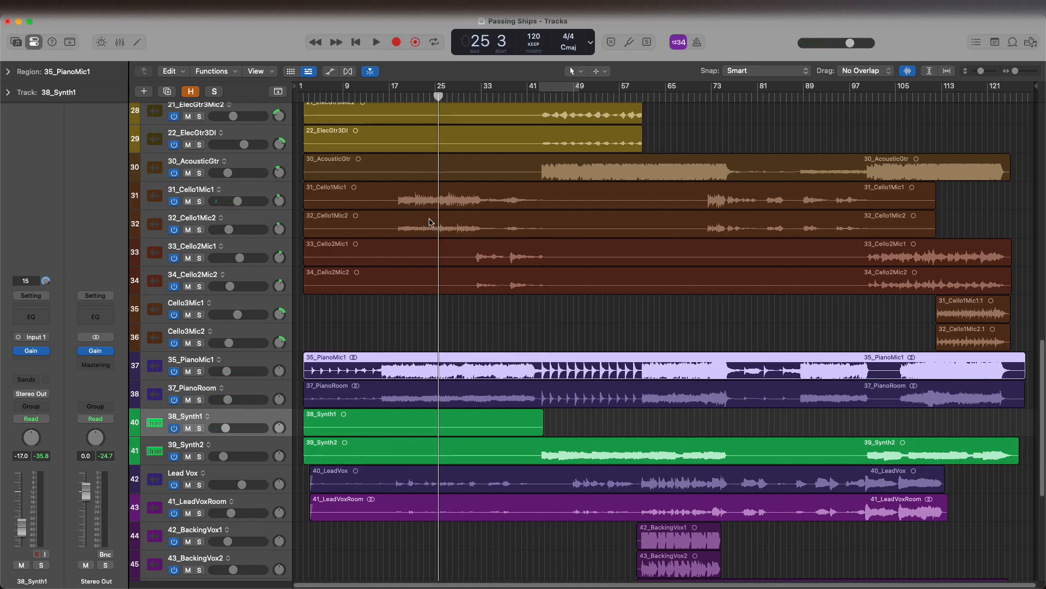
pyautogui.click(437, 199)
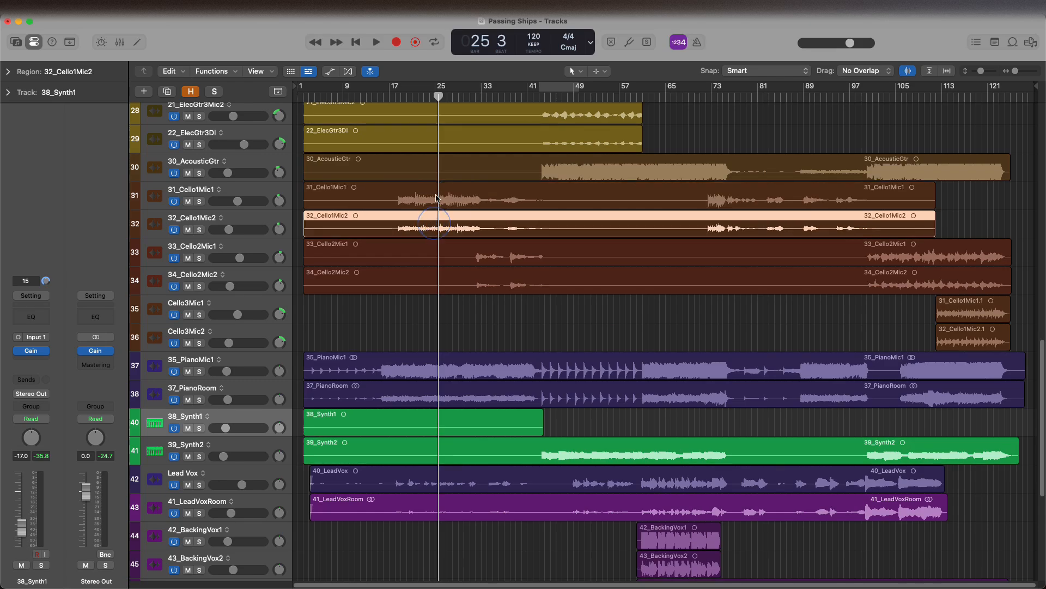
pyautogui.click(468, 323)
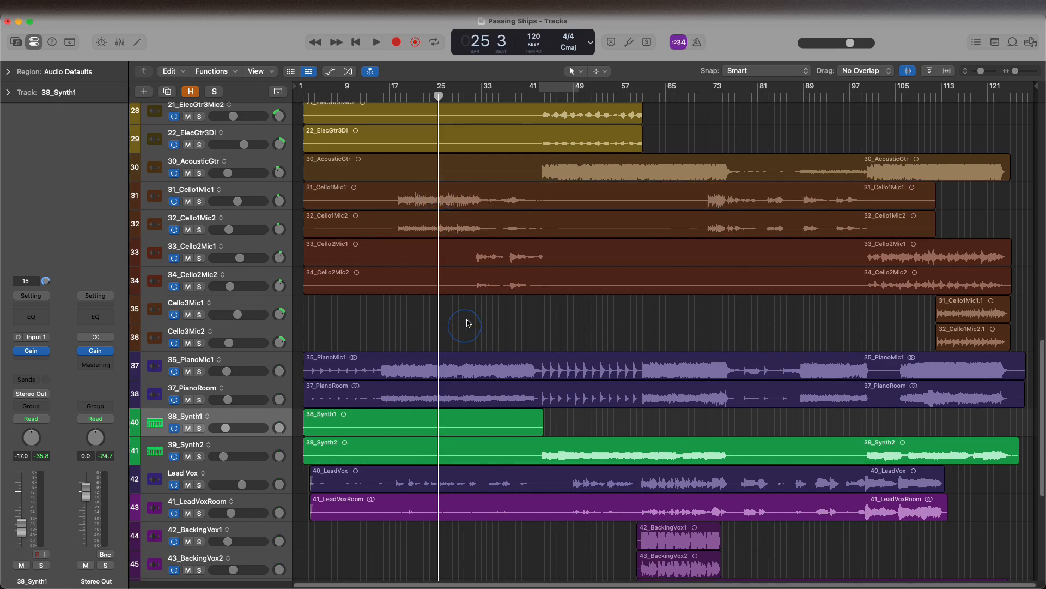
pyautogui.press('space')
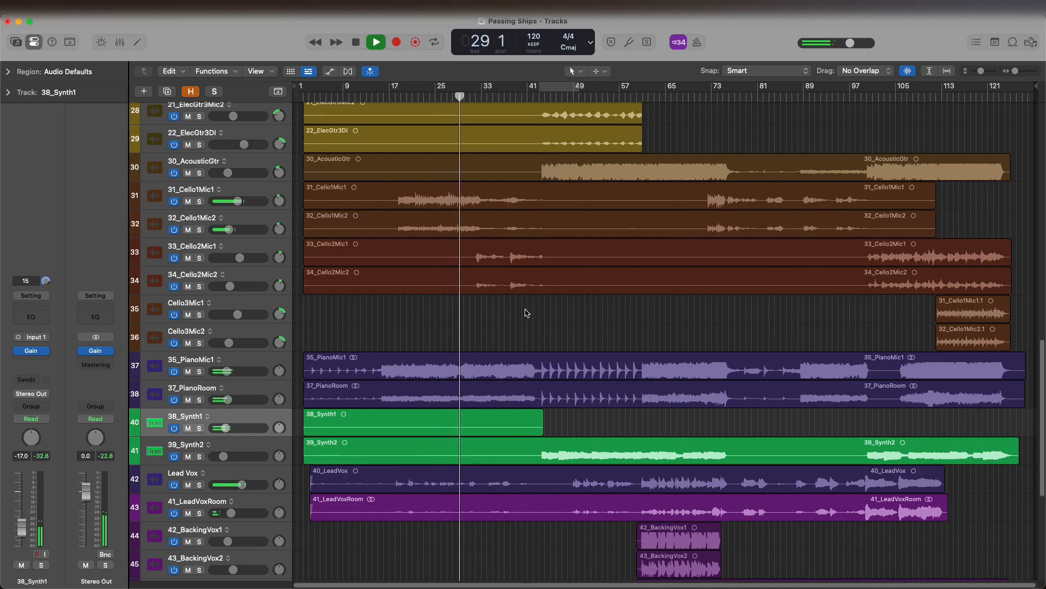
pyautogui.scroll(-2, 519, 406)
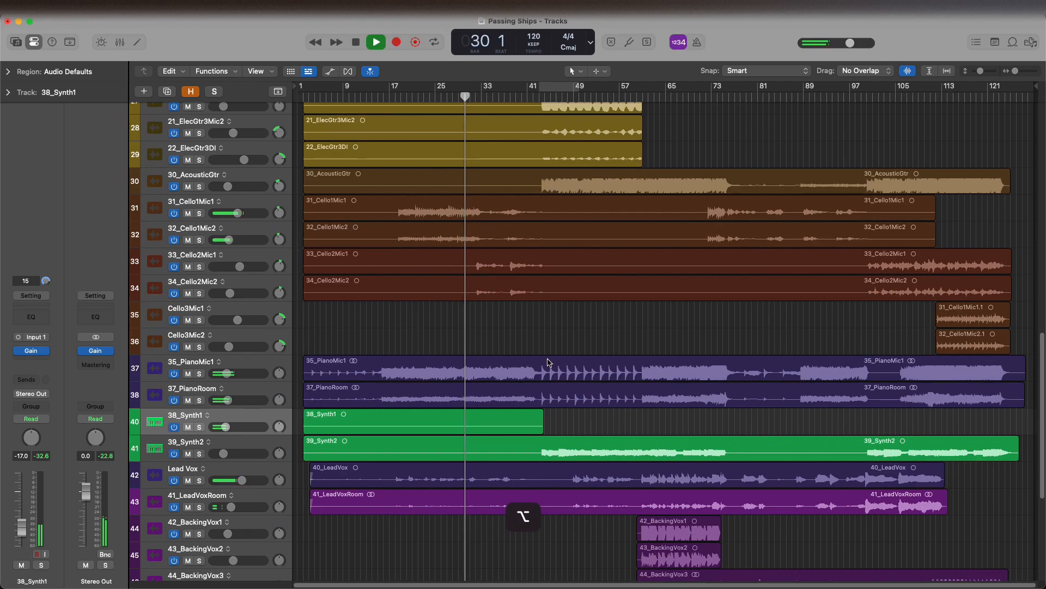
# Open the Gain plug-in on the Stereo Out channel and set its gain to -7.6 dB.
pyautogui.click(97, 352)
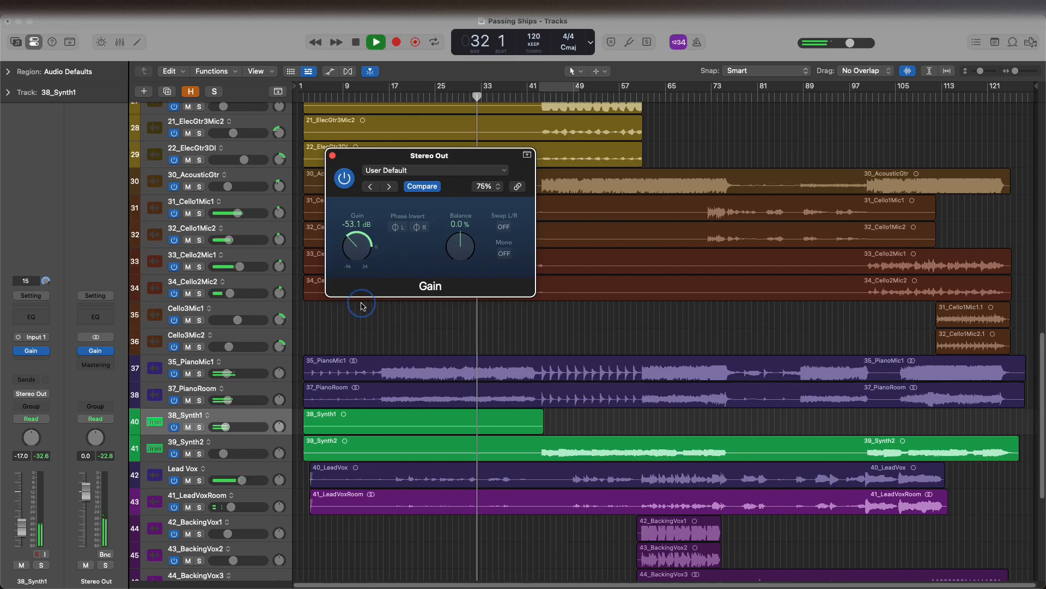
pyautogui.moveTo(362, 304); pyautogui.dragTo(376, 267)
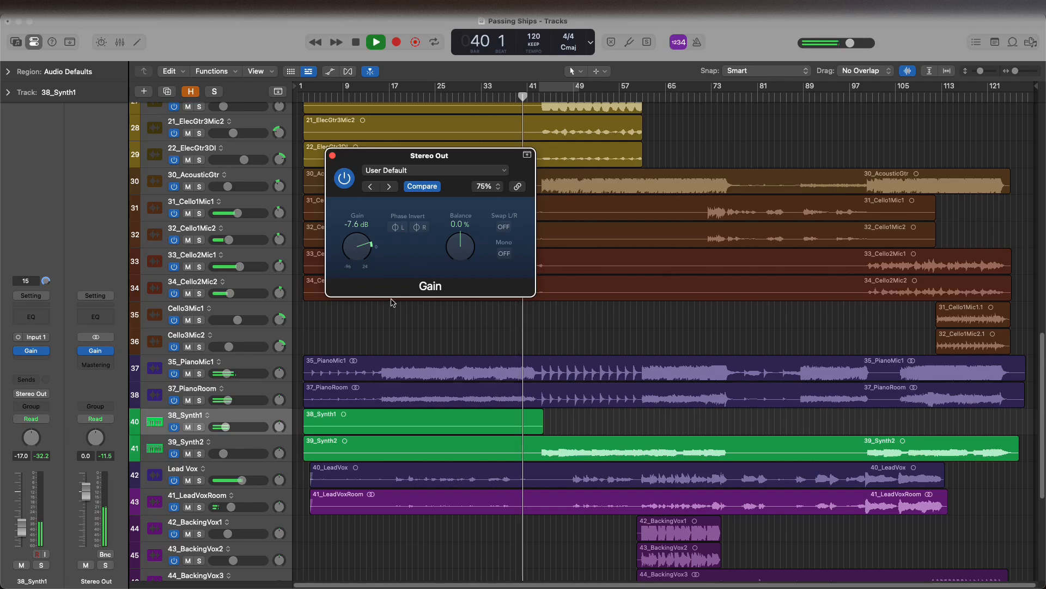
# Compare quiet and louder playback by lowering the Stereo Out gain to -35.0 dB, raising it to -6.4 dB, and closing the plug-in.
pyautogui.moveTo(462, 161); pyautogui.dragTo(358, 215)
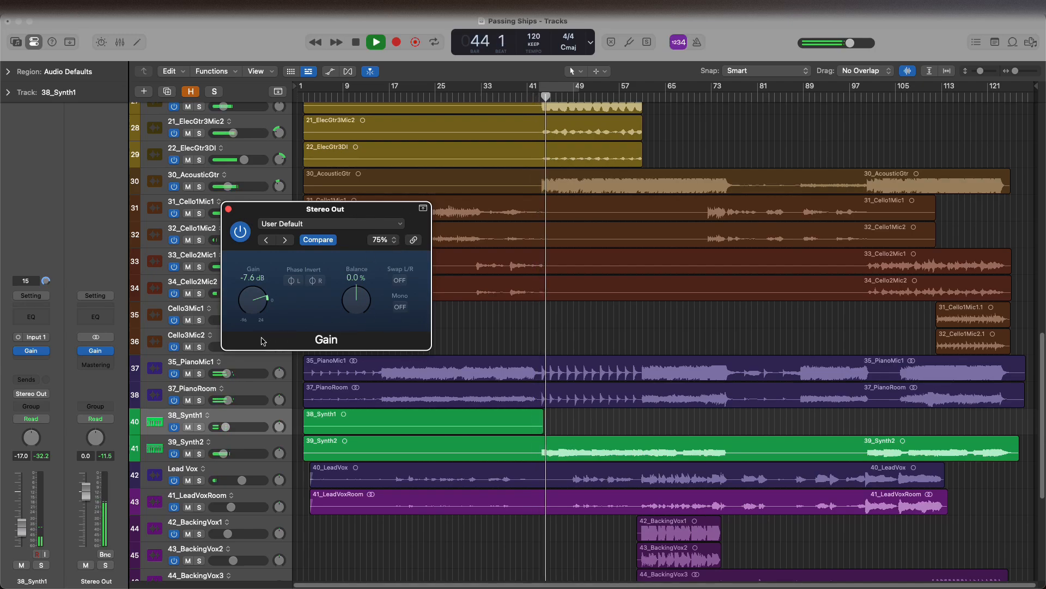
pyautogui.moveTo(252, 304); pyautogui.dragTo(262, 336)
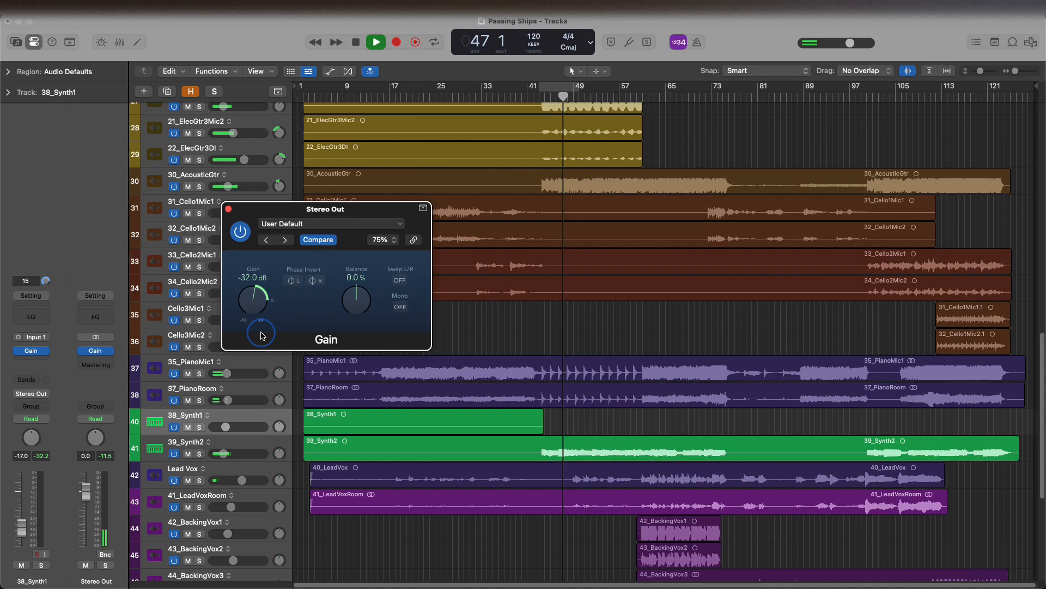
pyautogui.moveTo(262, 335)
pyautogui.mouseDown()
pyautogui.moveTo(259, 297)
pyautogui.moveTo(265, 346)
pyautogui.mouseUp()
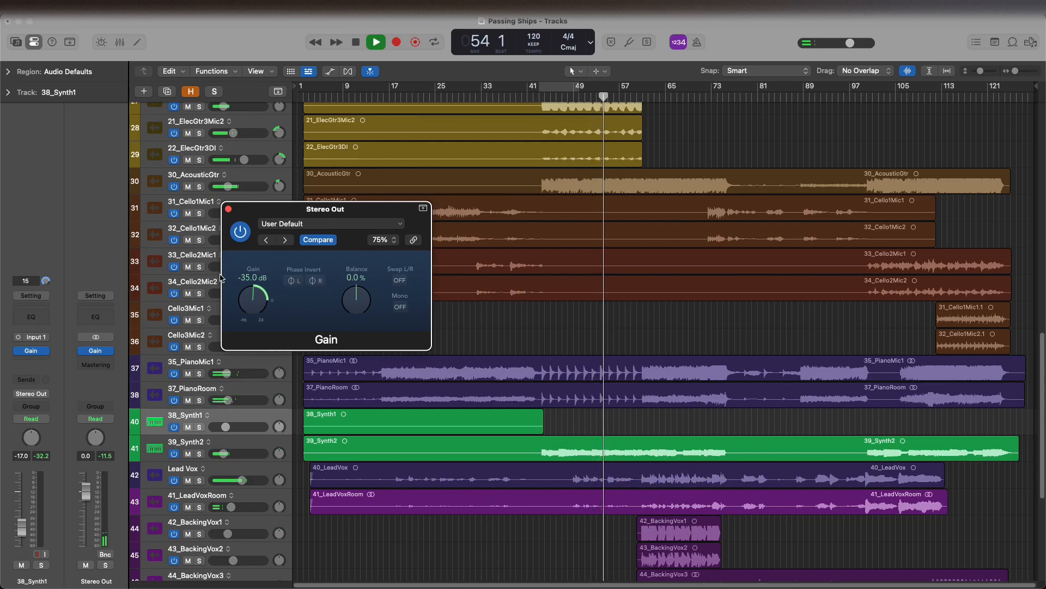
pyautogui.moveTo(254, 296); pyautogui.dragTo(249, 266)
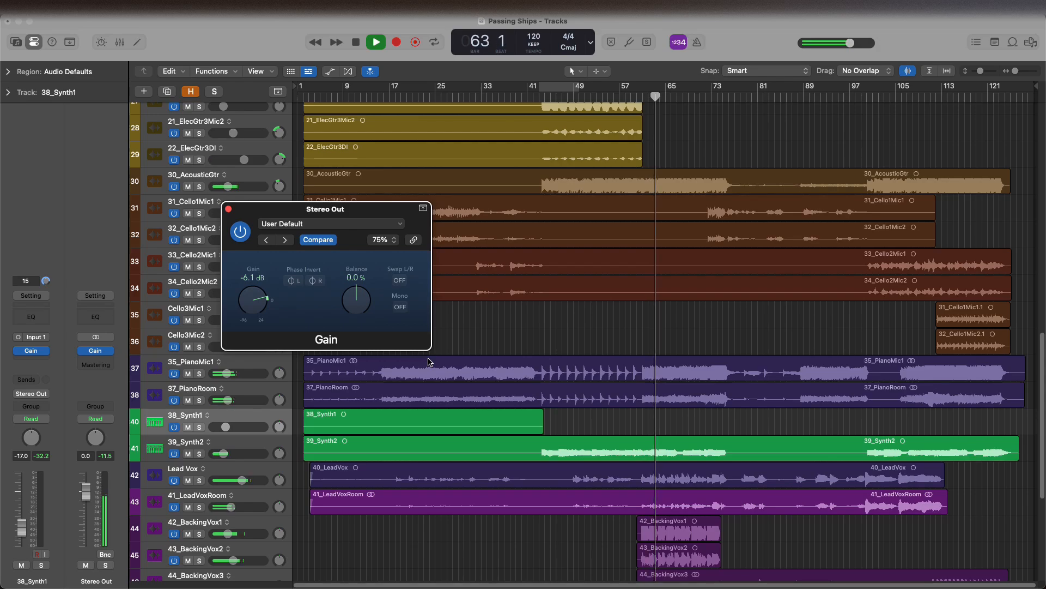
pyautogui.moveTo(261, 298)
pyautogui.mouseDown()
pyautogui.moveTo(258, 334)
pyautogui.moveTo(257, 303)
pyautogui.mouseUp()
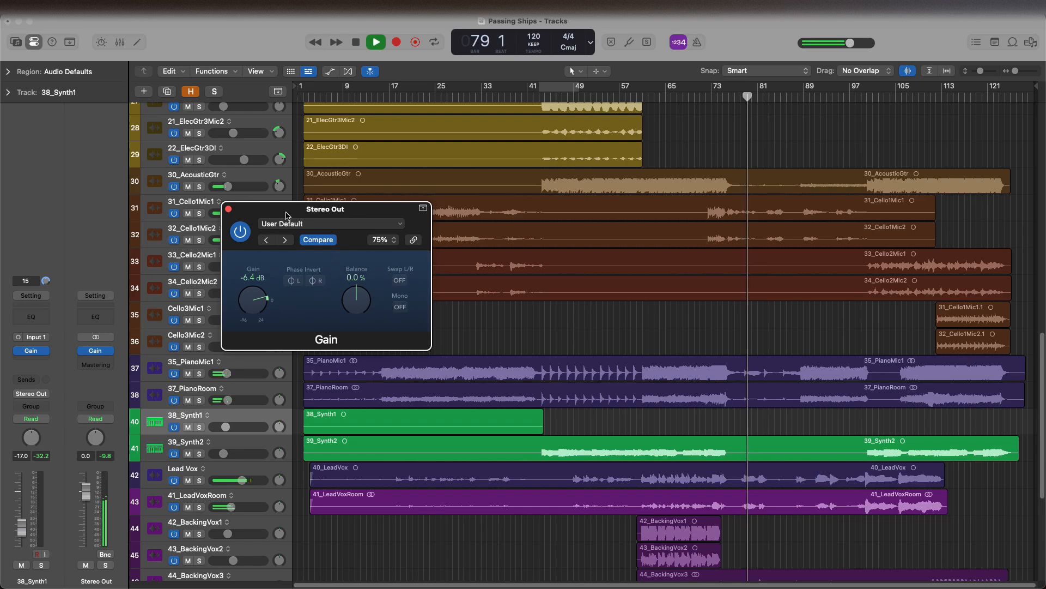
pyautogui.click(229, 209)
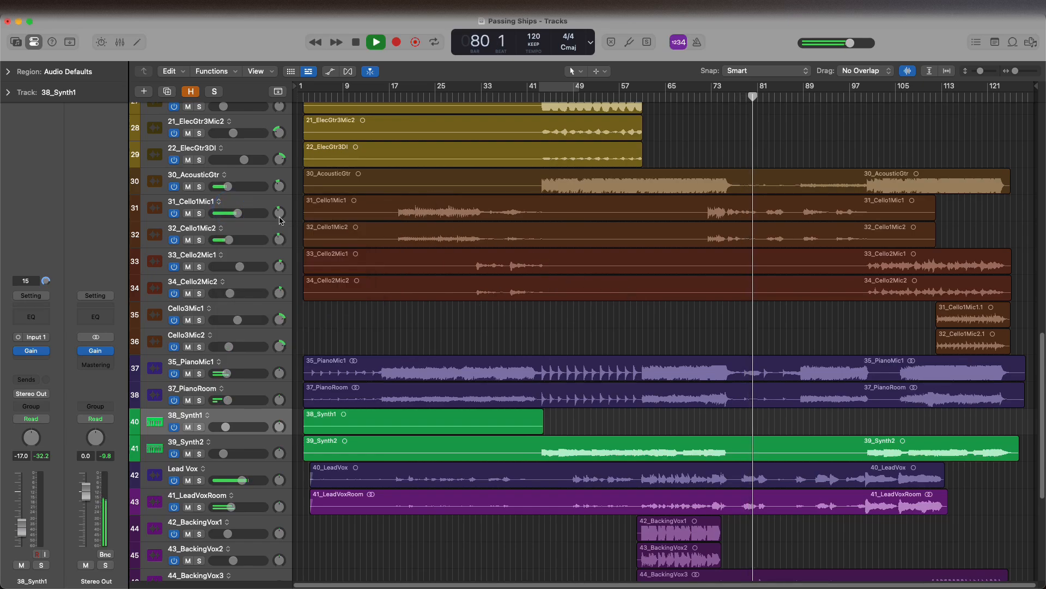
# Select the 31_Cello1Mic1 and 32_Cello1Mic2 tracks together.
pyautogui.click(250, 206)
pyautogui.keyDown('shift'); pyautogui.click(264, 238); pyautogui.keyUp('shift')
pyautogui.keyDown('shift'); pyautogui.click(257, 229); pyautogui.keyUp('shift')
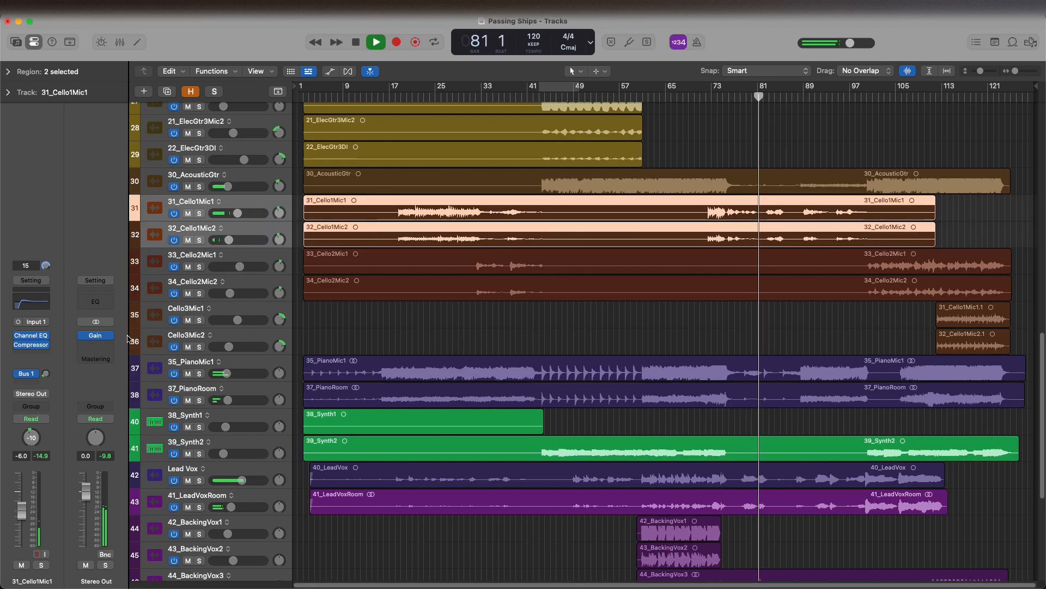
# Check the mix at -32.2 dB in the Stereo Out Gain plug-in, reset the gain to its default, and close the plug-in.
pyautogui.click(97, 336)
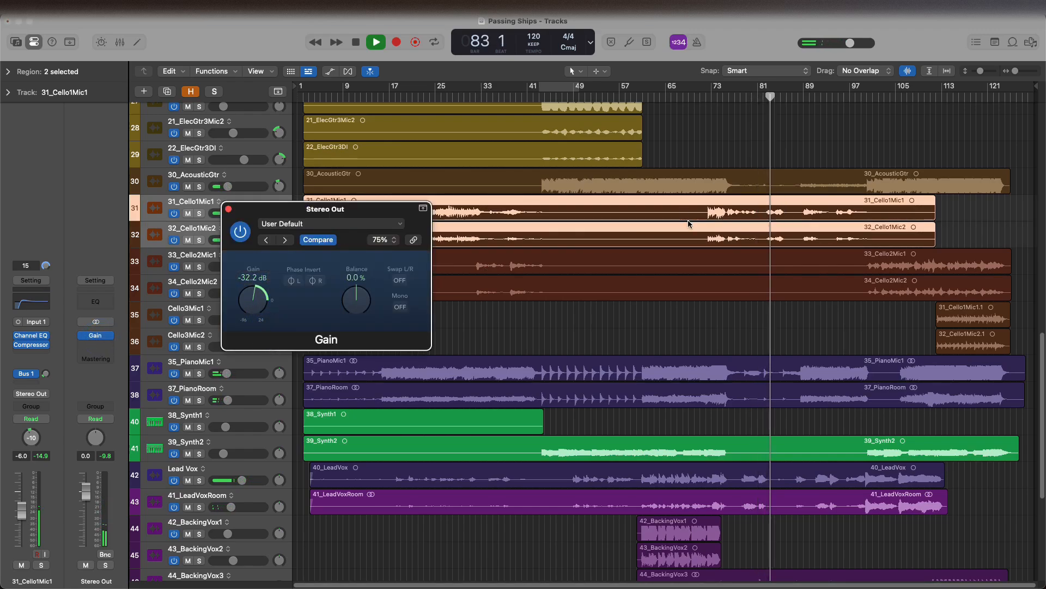
pyautogui.press('alt')
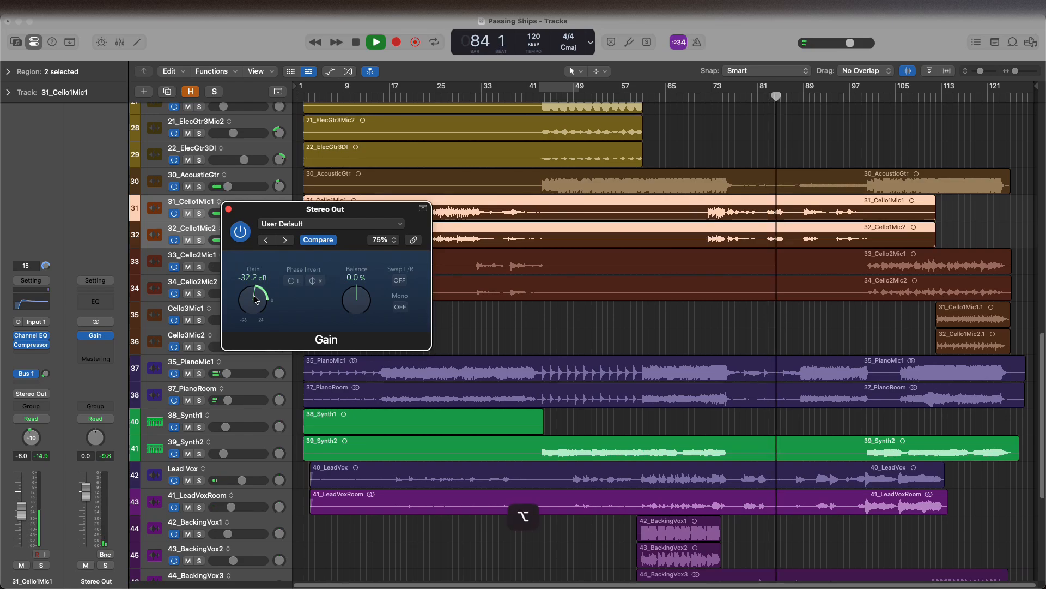
pyautogui.keyDown('alt'); pyautogui.click(254, 299); pyautogui.keyUp('alt')
pyautogui.click(228, 209)
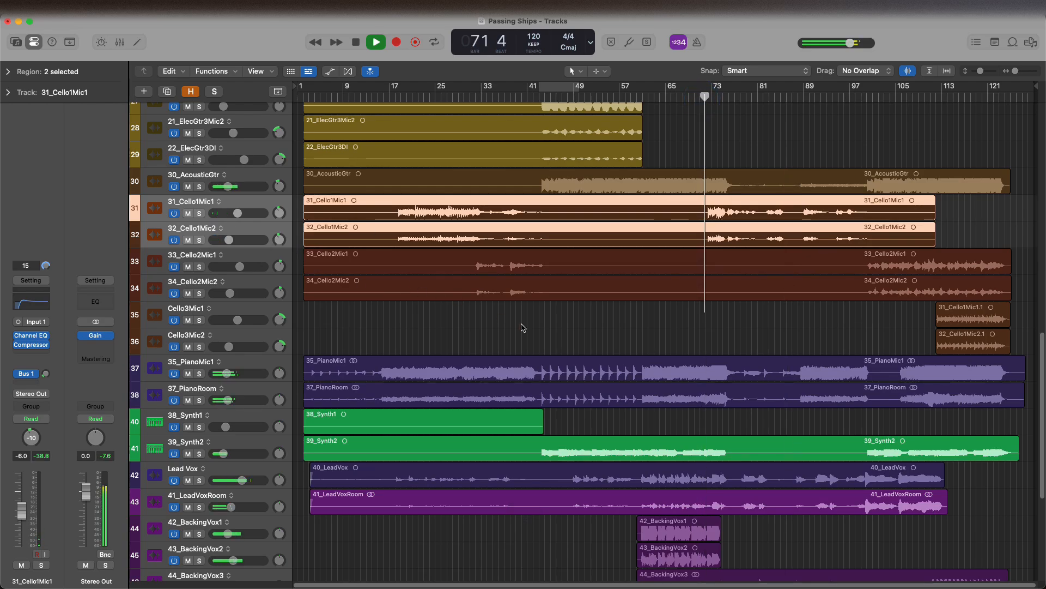
# Raise the Bus 1 send level on the selected Cello1 mic channels in the Mixer and close the Mixer.
pyautogui.press('x')
pyautogui.scroll(-5, 611, 453)
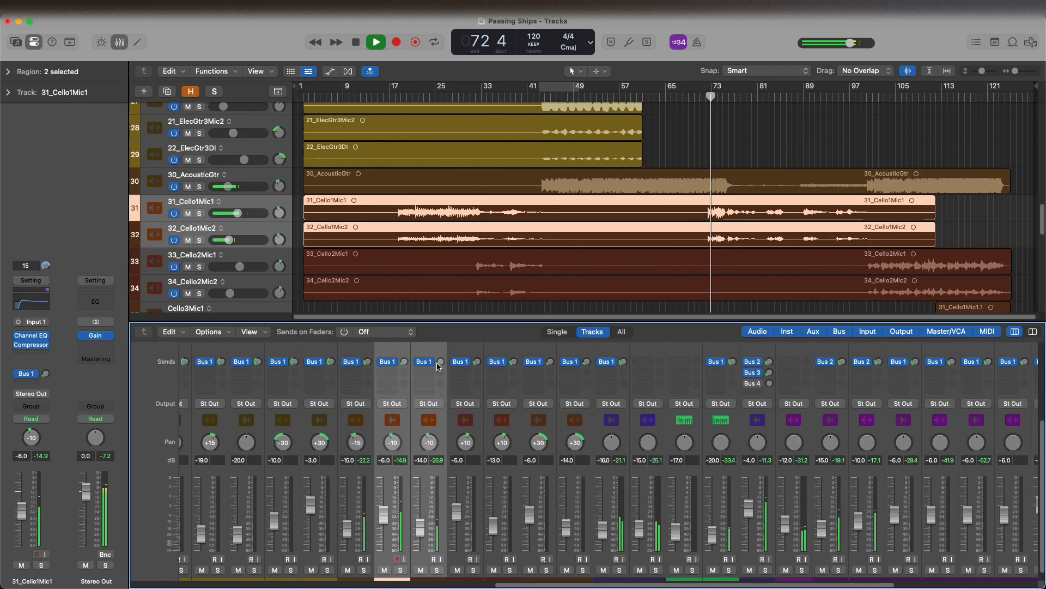
pyautogui.moveTo(440, 363); pyautogui.dragTo(437, 339)
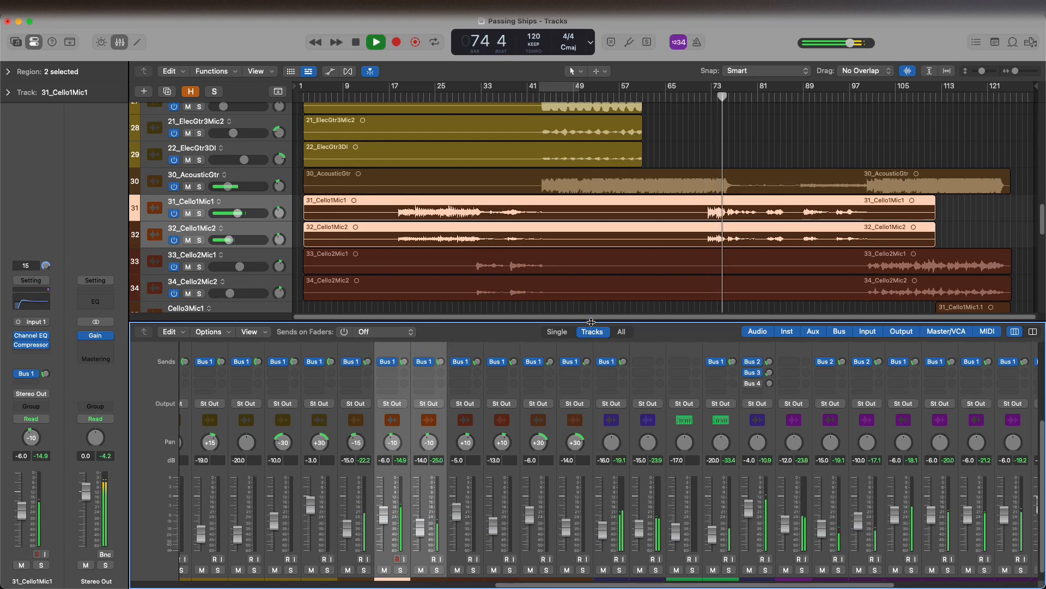
pyautogui.press('x')
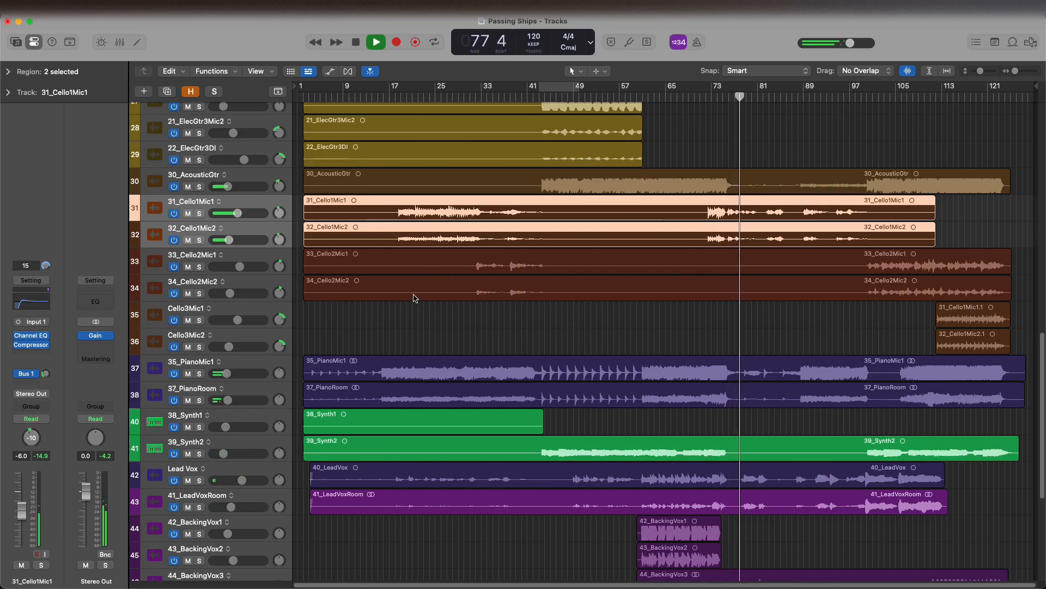
# Point out the tracks from 33_Cello2Mic1 to Cello3Mic2 by selecting them together, and select Cello3Mic1 alone.
pyautogui.scroll(-3, 604, 356)
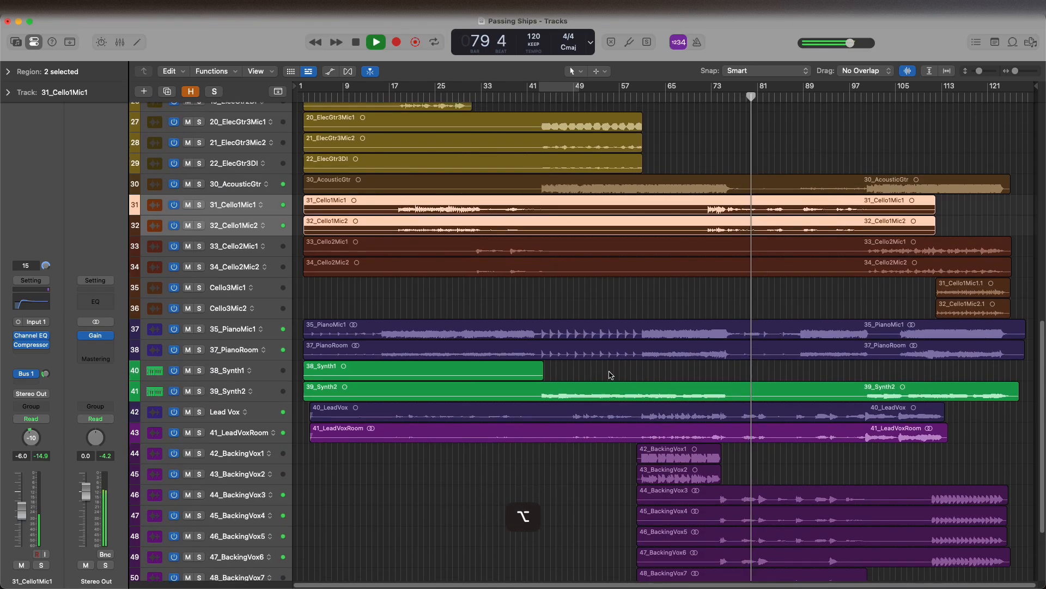
pyautogui.scroll(-3, 644, 380)
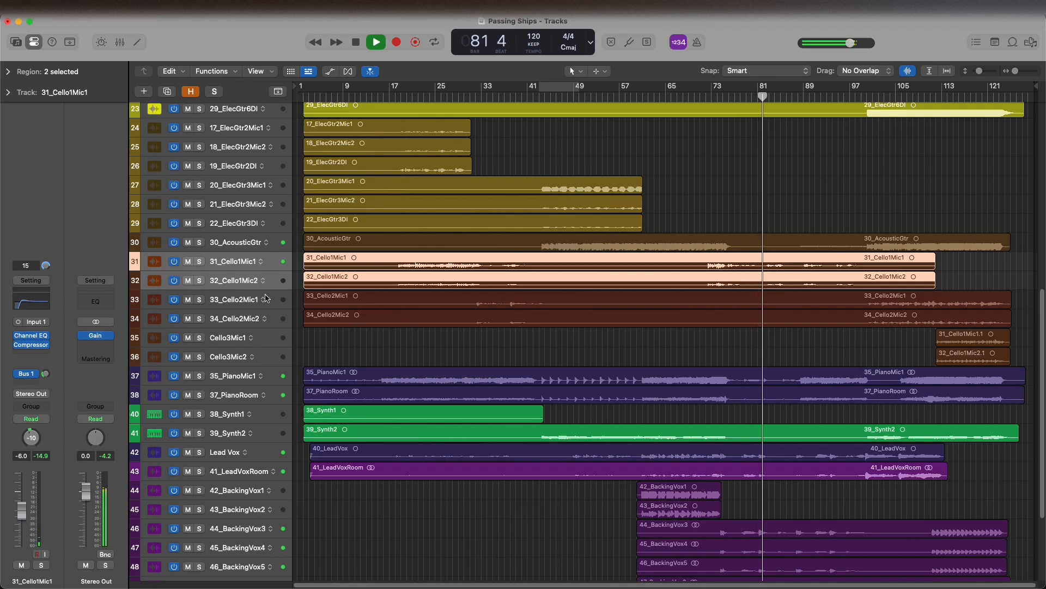
pyautogui.click(244, 303)
pyautogui.scroll(3, 331, 333)
pyautogui.scroll(2, 331, 332)
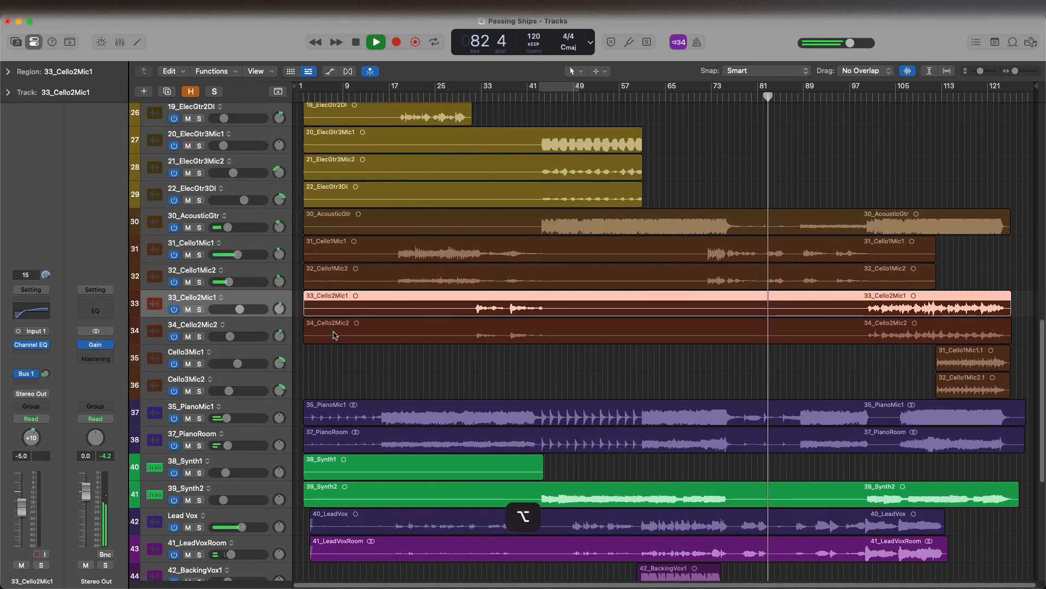
pyautogui.click(558, 386)
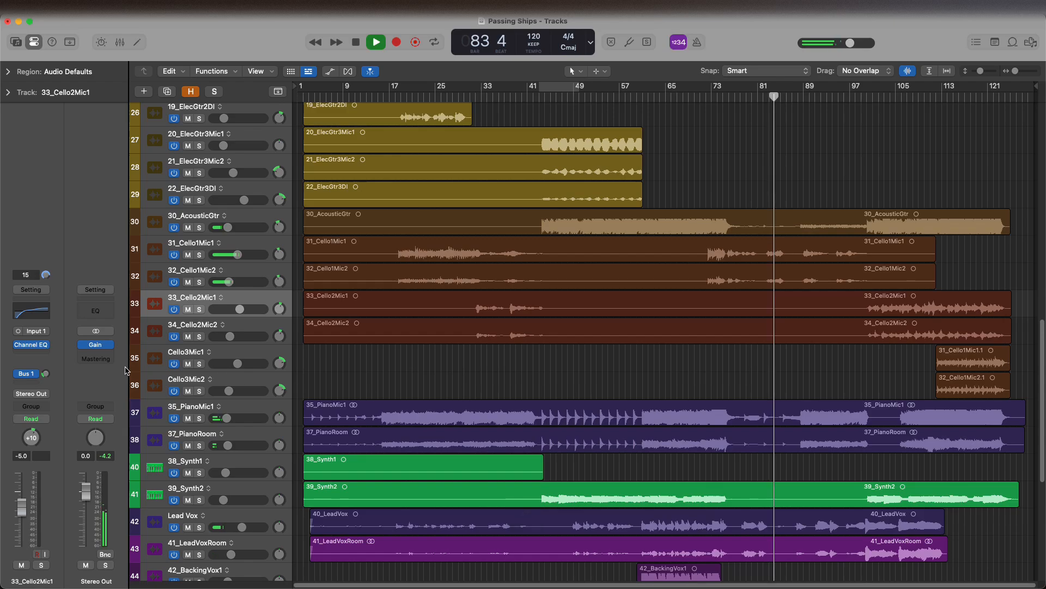
pyautogui.keyDown('shift'); pyautogui.click(140, 377); pyautogui.keyUp('shift')
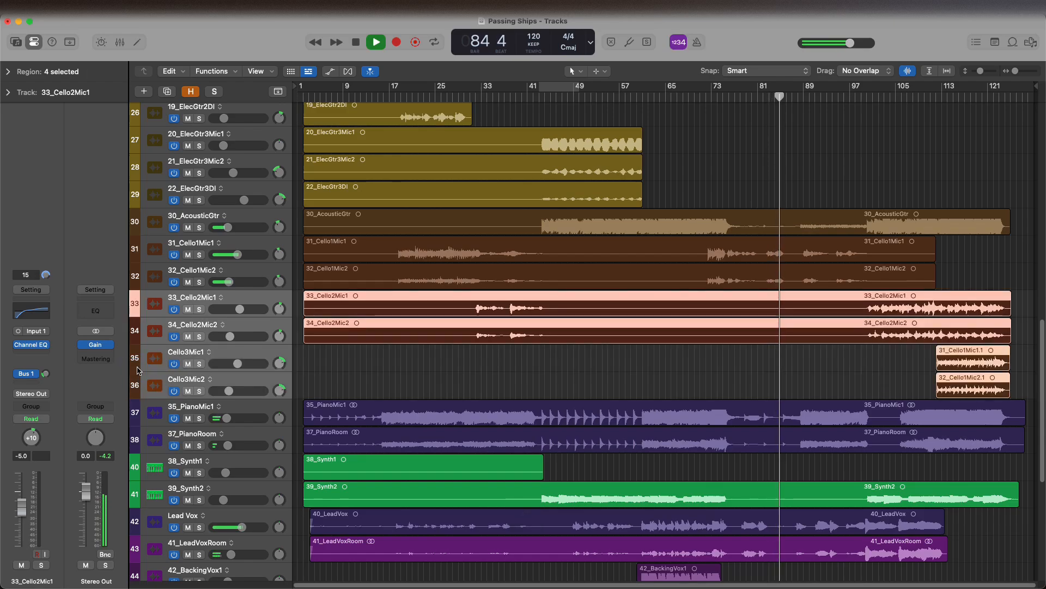
pyautogui.click(138, 370)
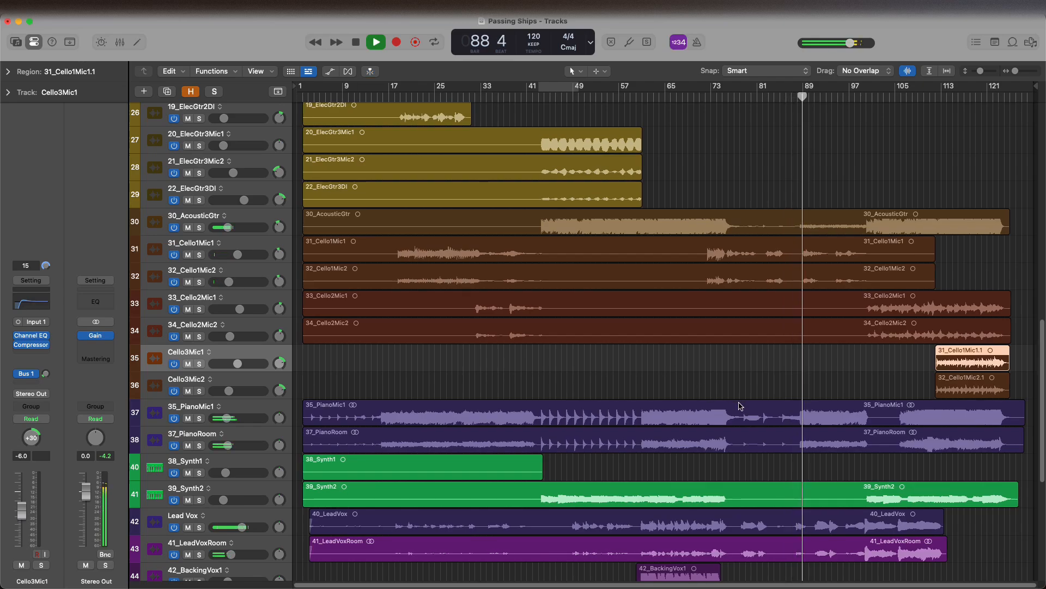
# Set the DeEsser 2 threshold on Lead Vox to -8.1 dB, compare it with the effect bypassed and active, and close it.
pyautogui.click(225, 521)
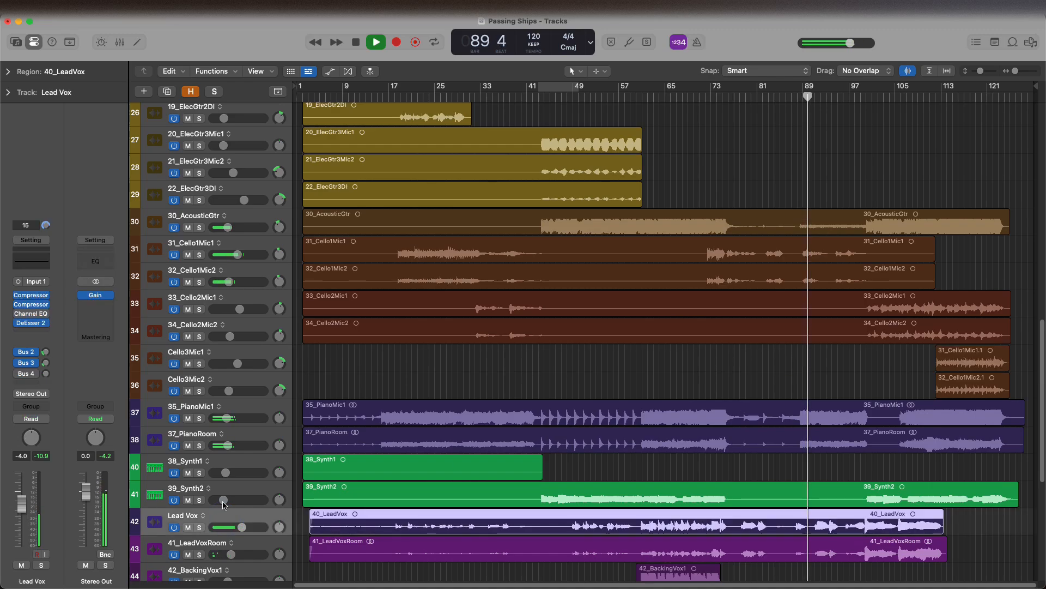
pyautogui.click(31, 322)
pyautogui.moveTo(474, 253); pyautogui.dragTo(476, 263)
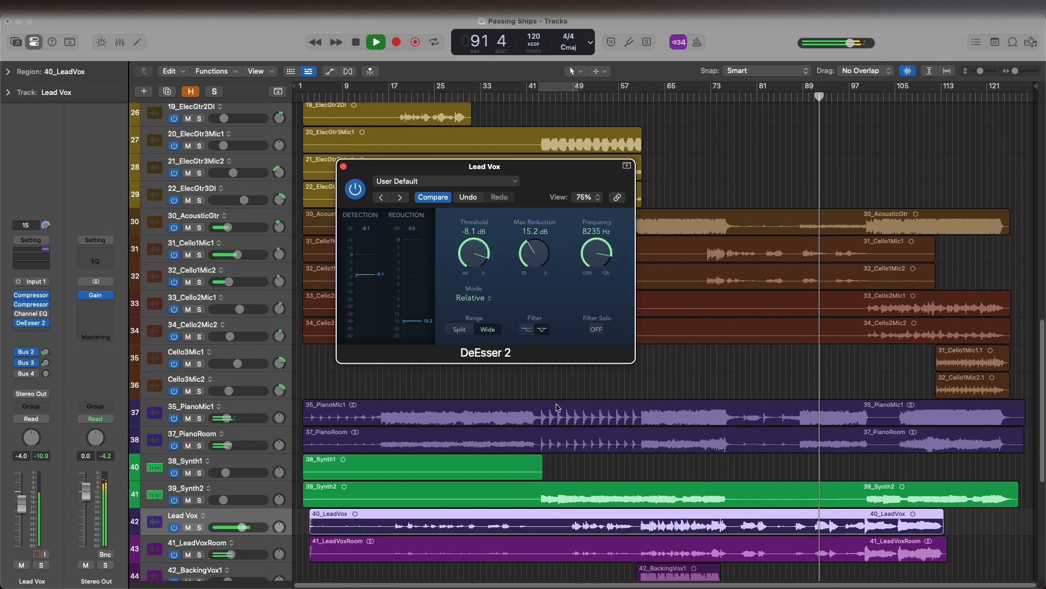
pyautogui.click(248, 519)
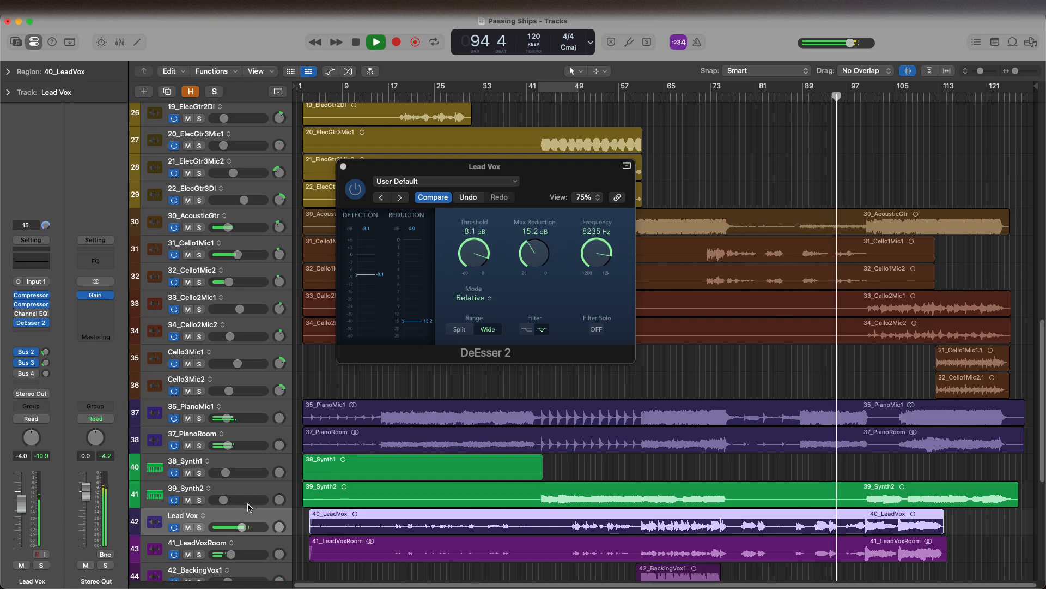
pyautogui.click(358, 195)
pyautogui.click(355, 191)
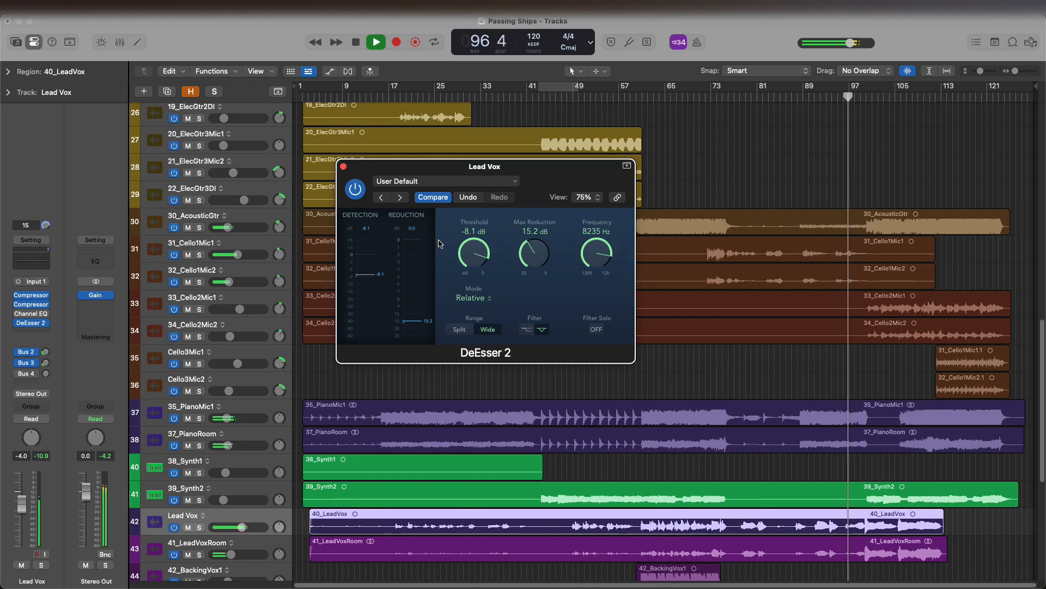
pyautogui.click(344, 167)
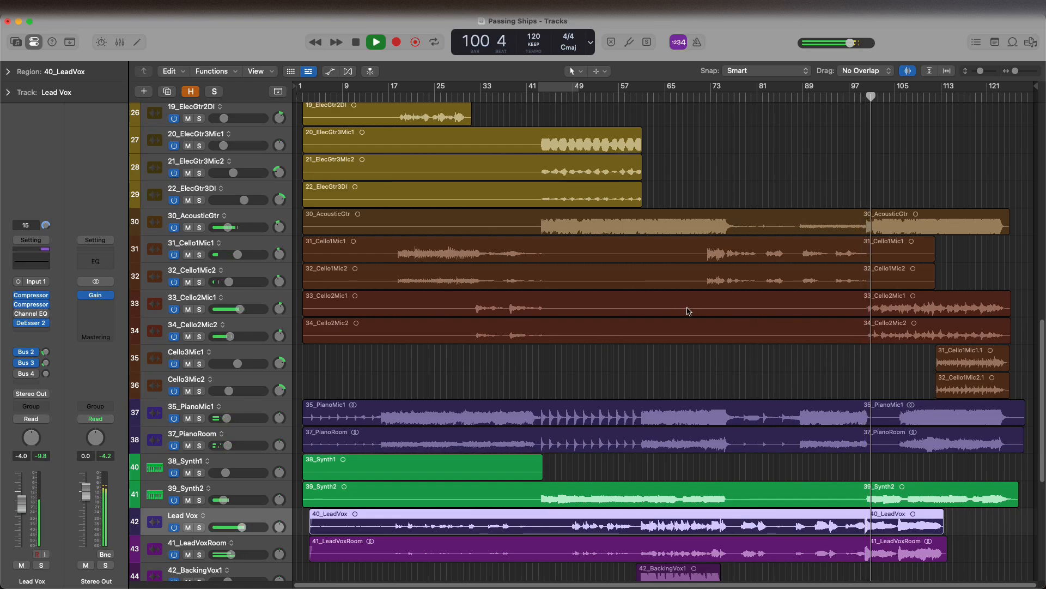
# Lower the three ElecGtr6 tracks together, with 29_ElecGtr6DI at -25.5 dB, deselect their regions, and stop playback.
pyautogui.scroll(5, 697, 321)
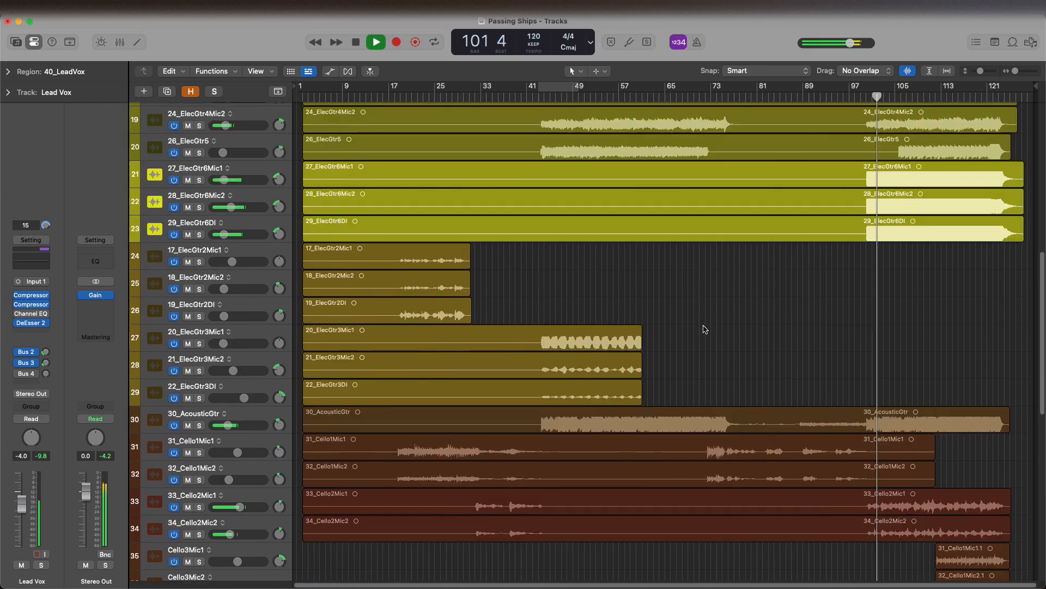
pyautogui.click(255, 212)
pyautogui.moveTo(255, 224); pyautogui.dragTo(255, 175)
pyautogui.moveTo(25, 531); pyautogui.dragTo(25, 533)
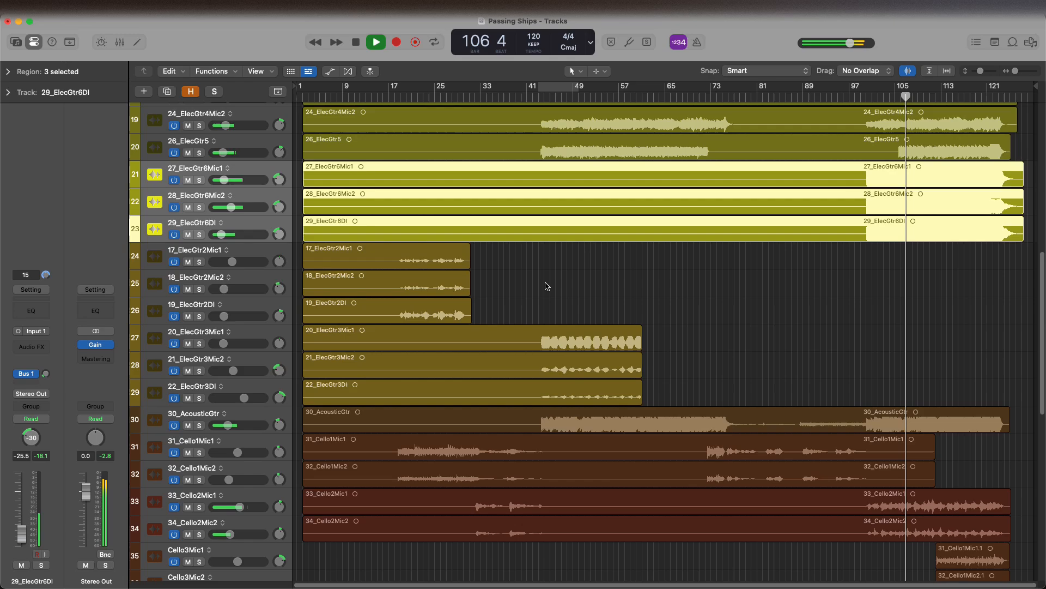
pyautogui.click(694, 305)
pyautogui.press('space')
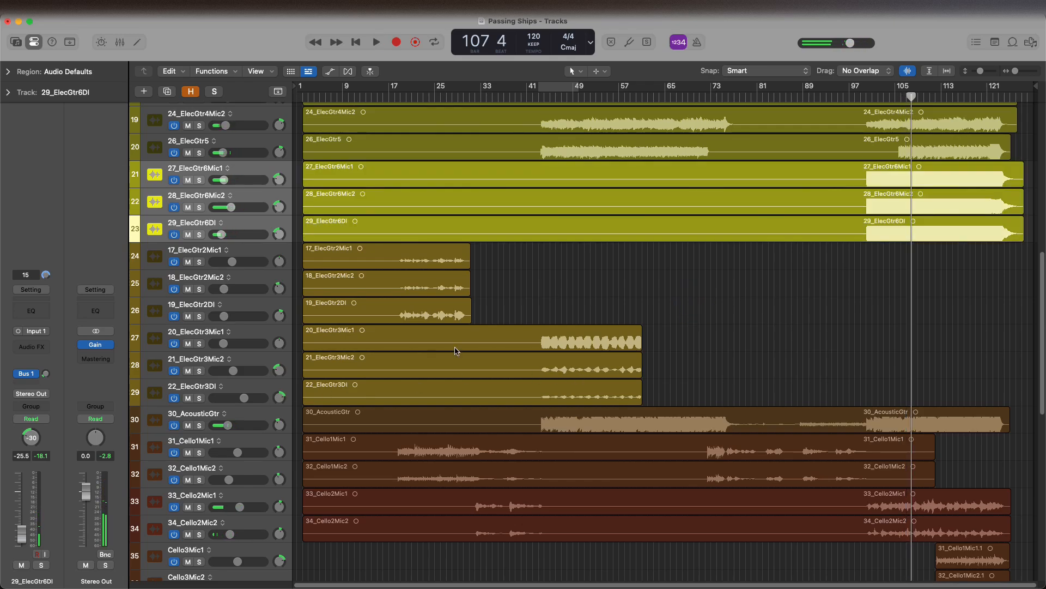
# Move the playhead to bar 100 and point out the three ElecGtr6 tracks by selecting them and deselecting their regions.
pyautogui.moveTo(873, 97); pyautogui.dragTo(865, 97)
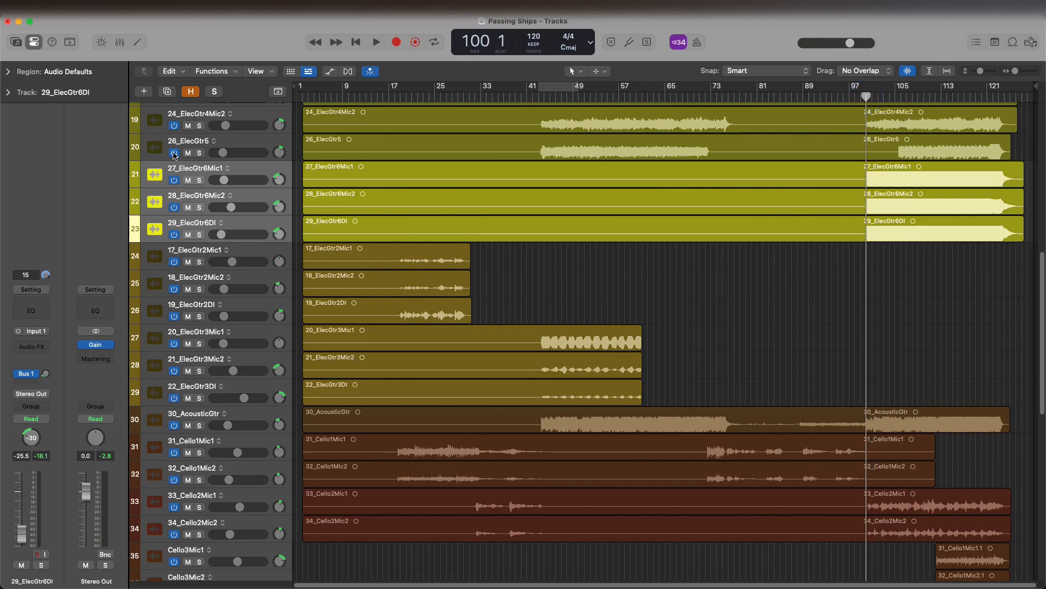
pyautogui.click(243, 169)
pyautogui.keyDown('shift'); pyautogui.click(262, 223); pyautogui.keyUp('shift')
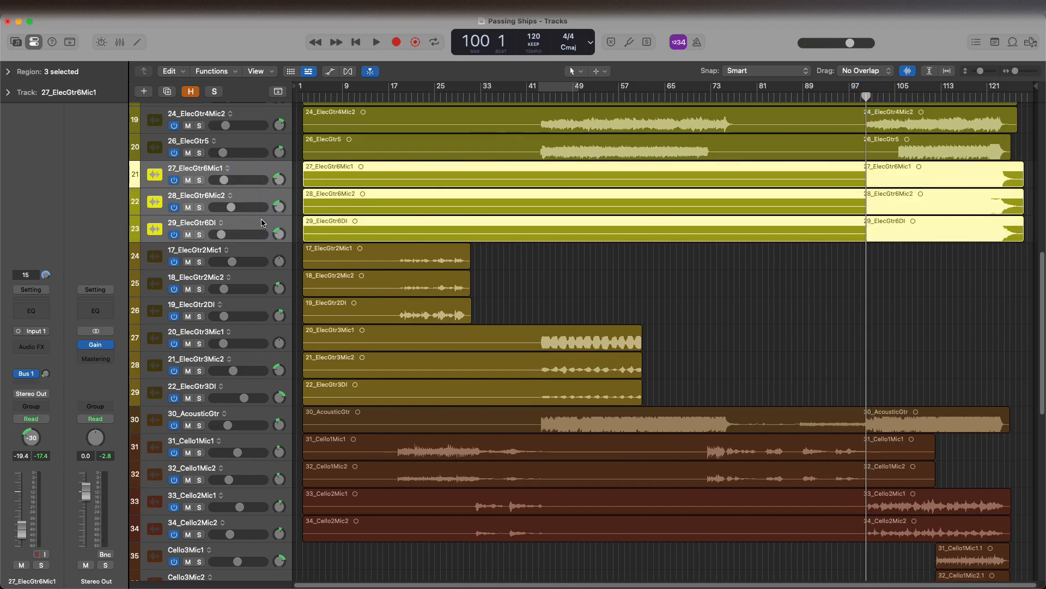
pyautogui.click(834, 278)
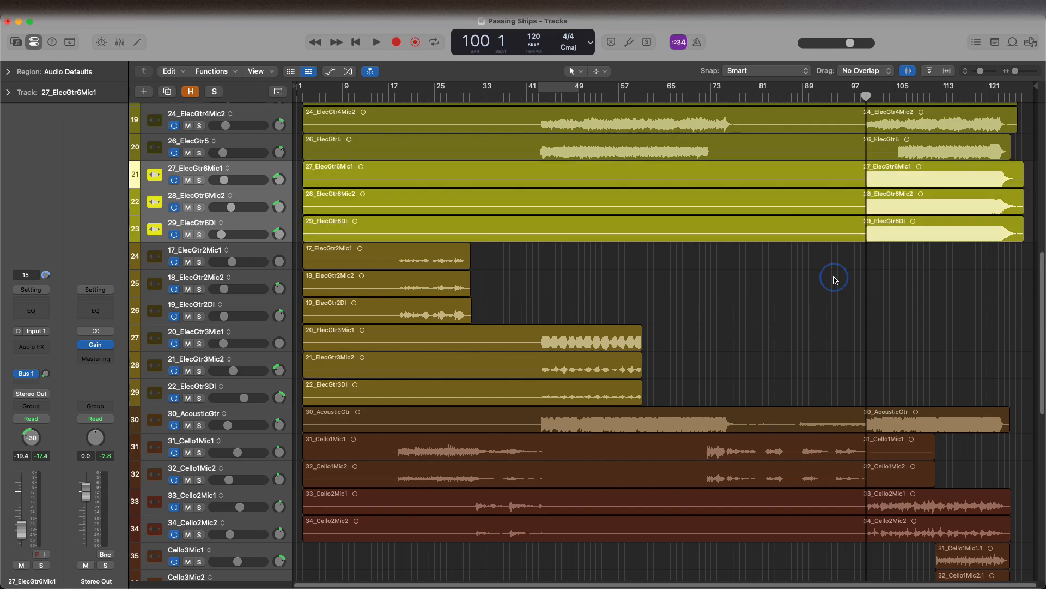
# Play from around bar 100, soloing 27_ElecGtr6Mic1, 28_ElecGtr6Mic2 and 29_ElecGtr6DI in turn, and stop playback.
pyautogui.click(277, 168)
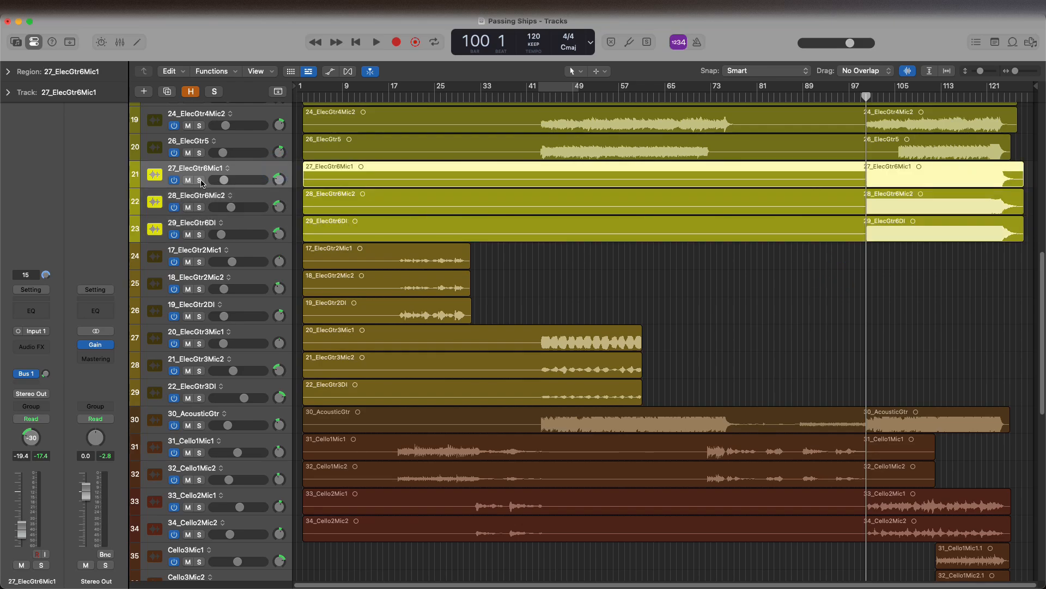
pyautogui.click(200, 180)
pyautogui.moveTo(865, 98); pyautogui.dragTo(862, 98)
pyautogui.press('space')
pyautogui.click(872, 99)
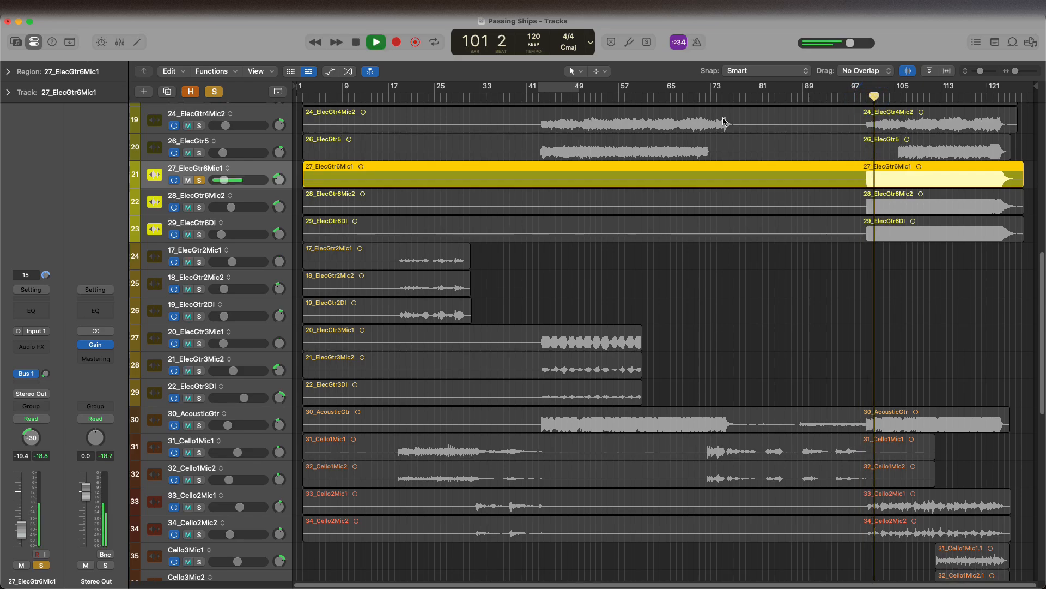
pyautogui.click(199, 207)
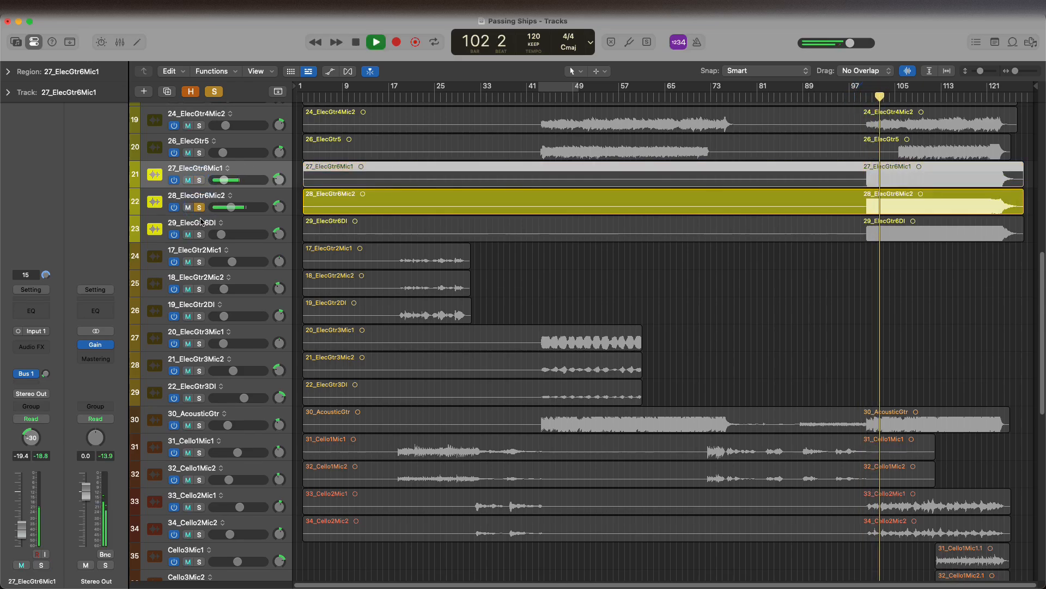
pyautogui.click(200, 234)
pyautogui.click(199, 207)
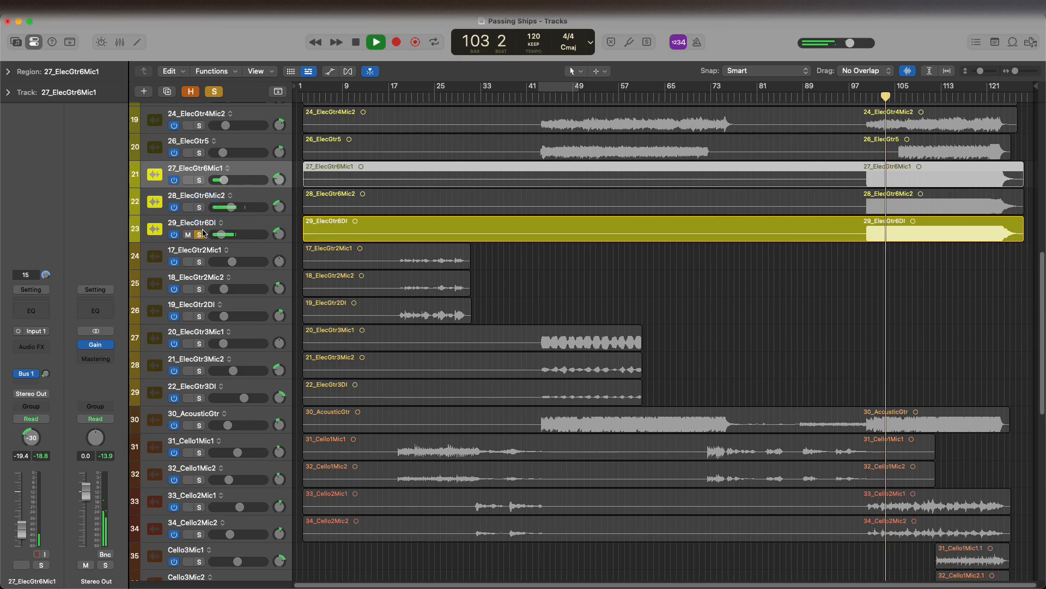
pyautogui.press('space')
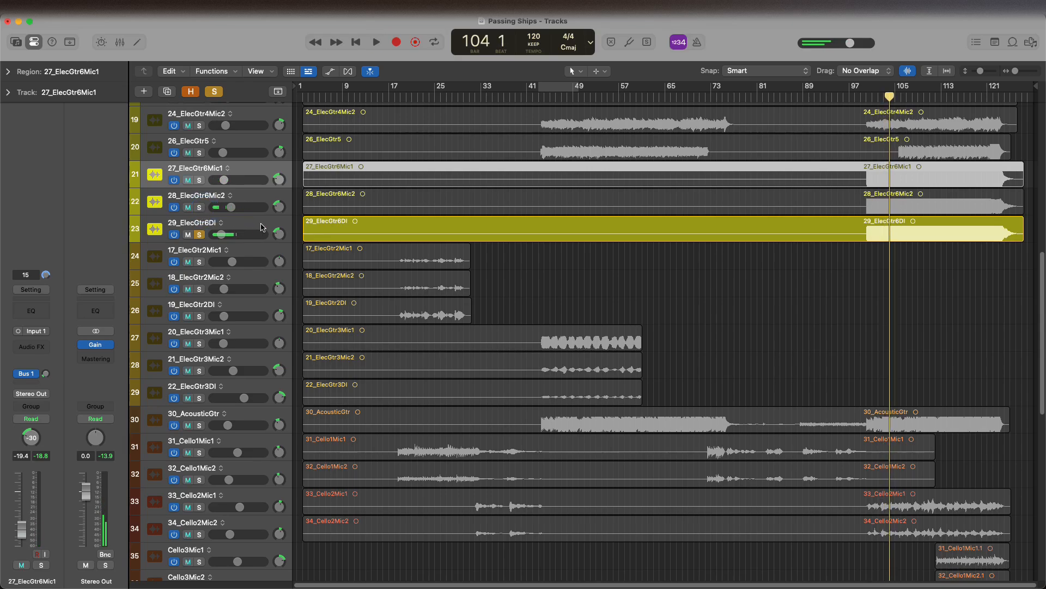
# Centre the pan of 29_ElecGtr6DI, and pan 28_ElecGtr6Mic2 to +40 and 27_ElecGtr6Mic1 to -40.
pyautogui.click(261, 227)
pyautogui.keyDown('alt'); pyautogui.click(280, 234); pyautogui.keyUp('alt')
pyautogui.keyDown('alt'); pyautogui.click(262, 200); pyautogui.keyUp('alt')
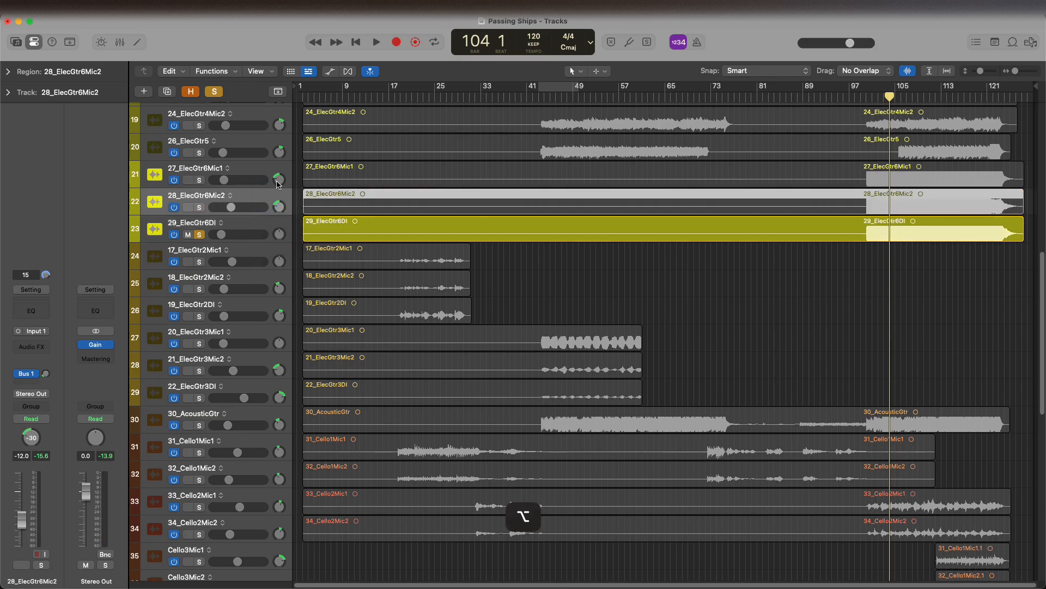
pyautogui.moveTo(278, 181)
pyautogui.mouseDown()
pyautogui.moveTo(279, 206)
pyautogui.moveTo(274, 171)
pyautogui.mouseUp()
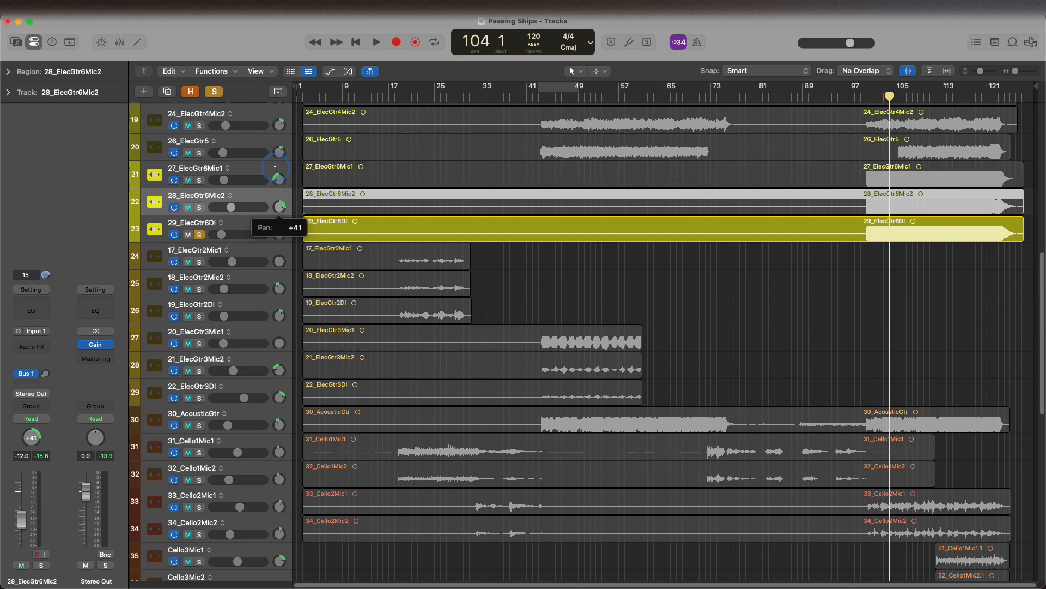
pyautogui.moveTo(276, 167); pyautogui.dragTo(275, 166)
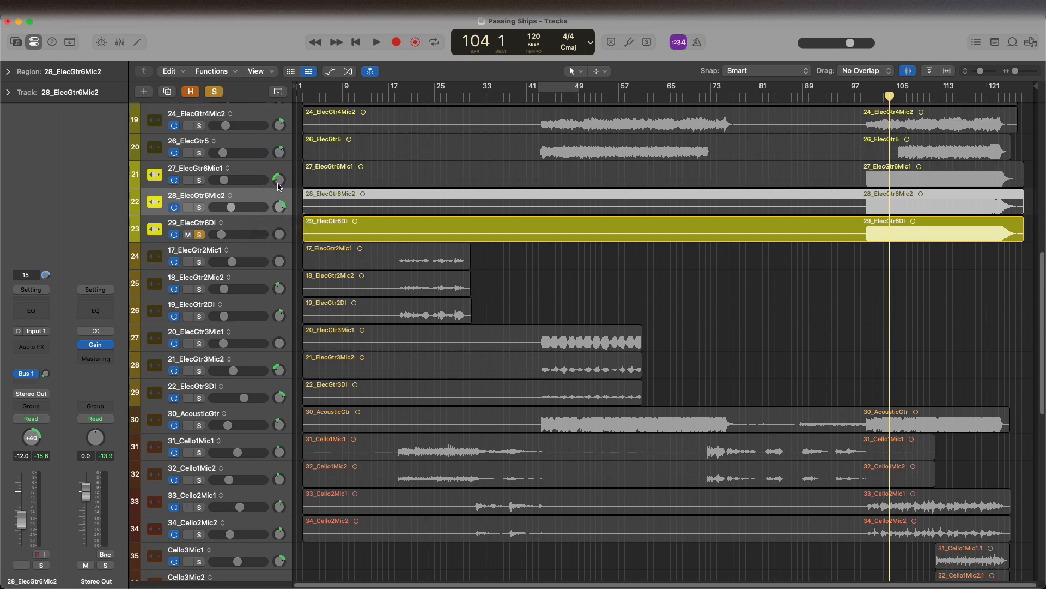
pyautogui.click(284, 166)
# Remove the solo from 29_ElecGtr6DI and play with 27_ElecGtr6Mic1 and 28_ElecGtr6Mic2 selected and soloed together.
pyautogui.keyDown('shift'); pyautogui.click(280, 194); pyautogui.keyUp('shift')
pyautogui.click(200, 235)
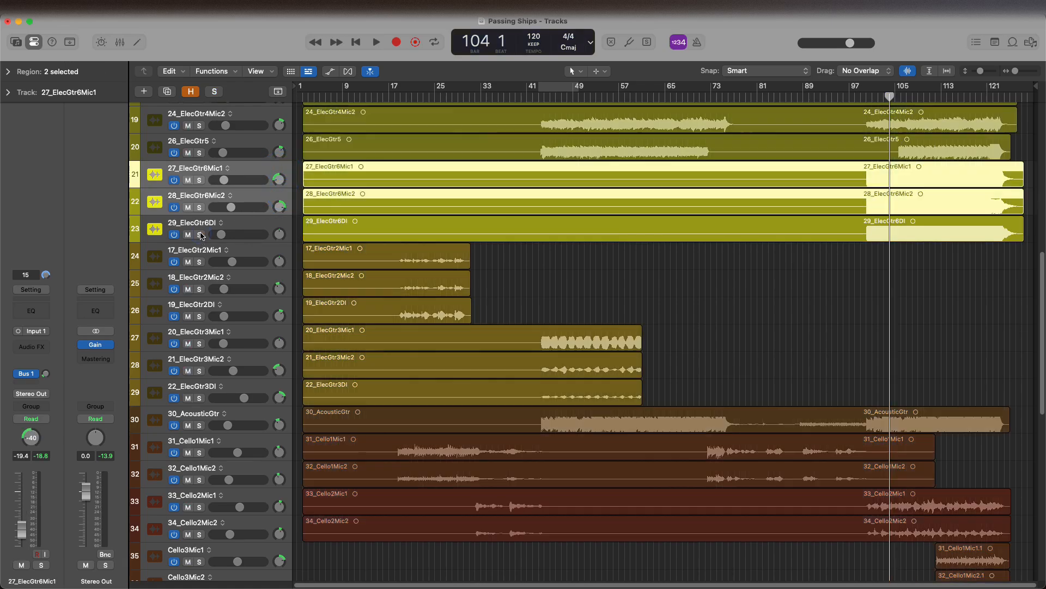
pyautogui.press('space')
pyautogui.press('space')
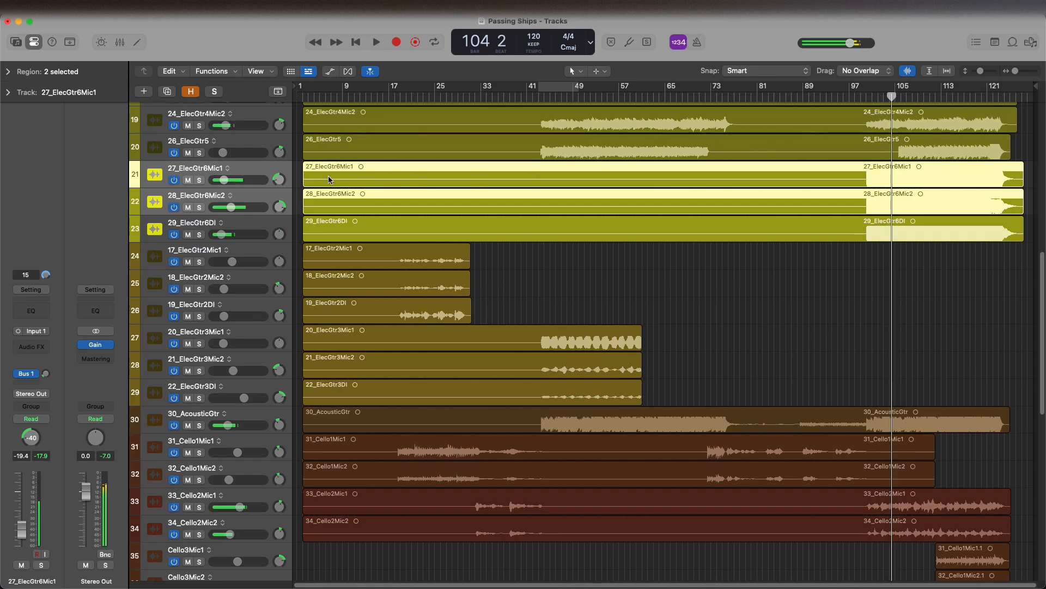
pyautogui.click(200, 180)
pyautogui.press('space')
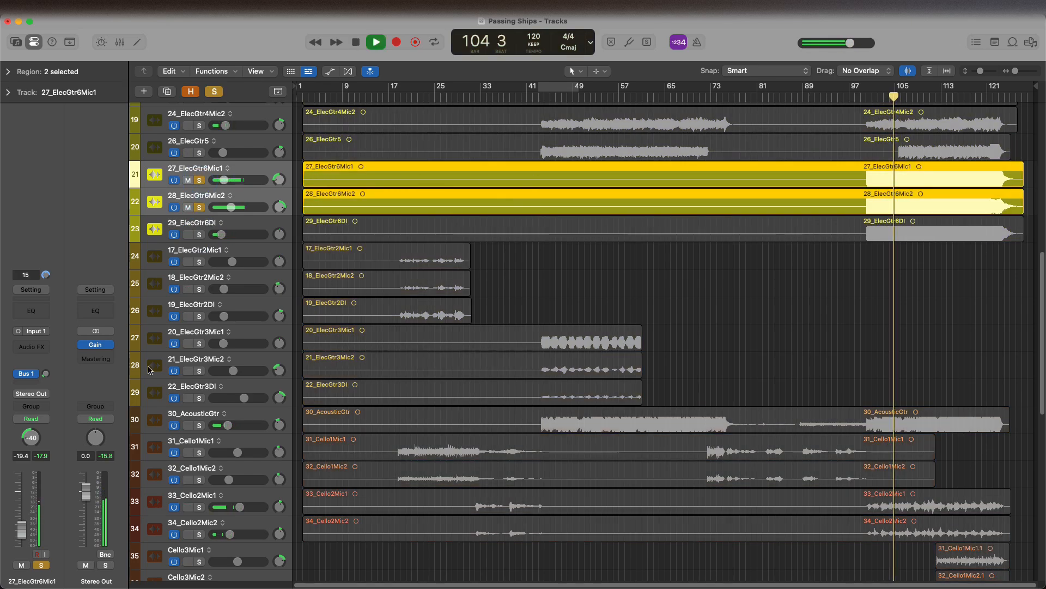
# Show the mixer at the ElecGtr6 channels and continue playing the two soloed mic tracks.
pyautogui.press('x')
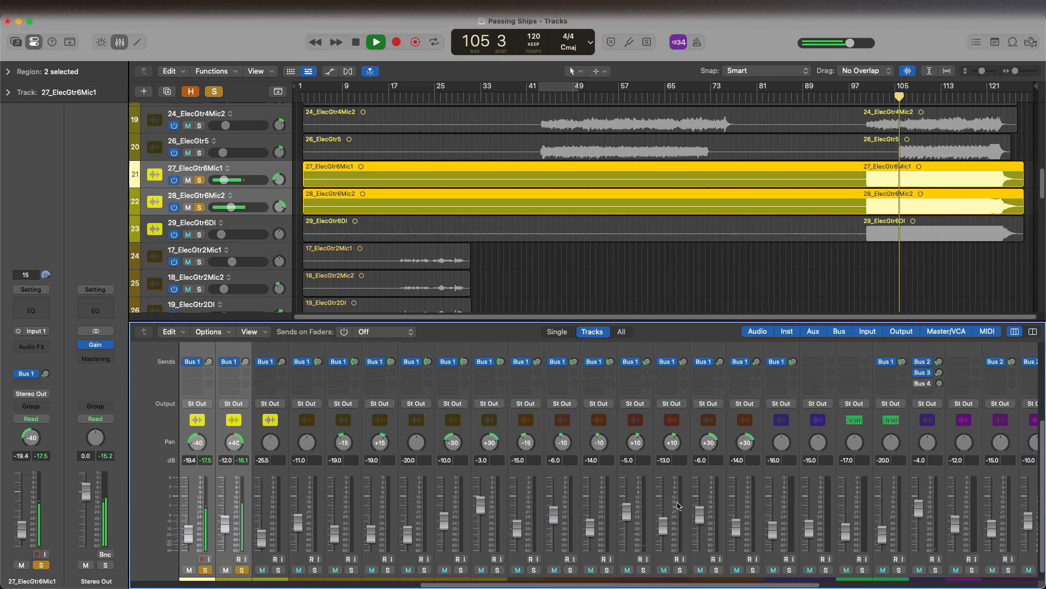
pyautogui.hscroll(-2, 353, 521)
pyautogui.press('space')
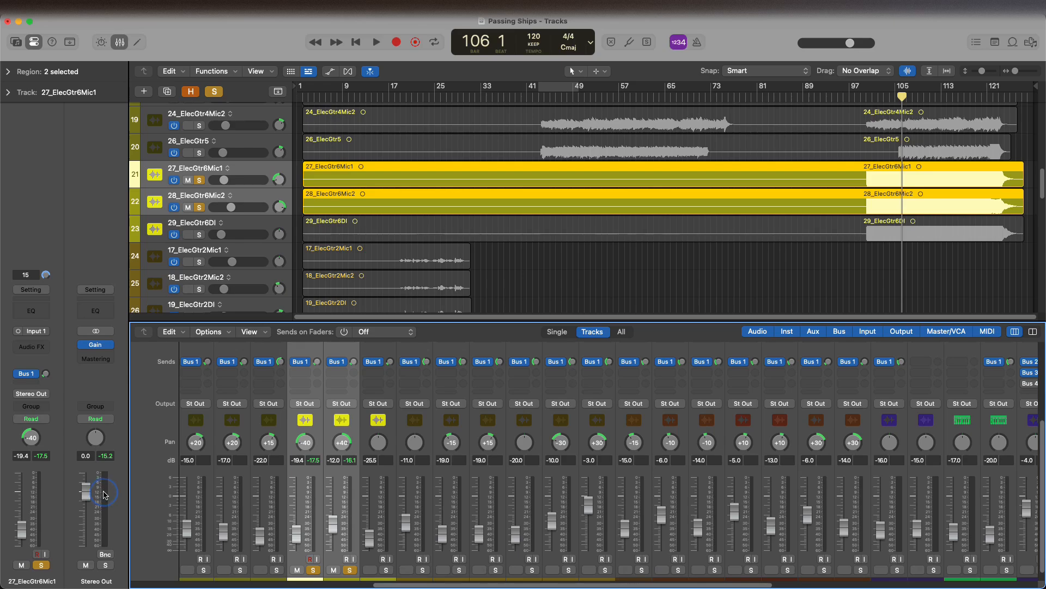
pyautogui.press('space')
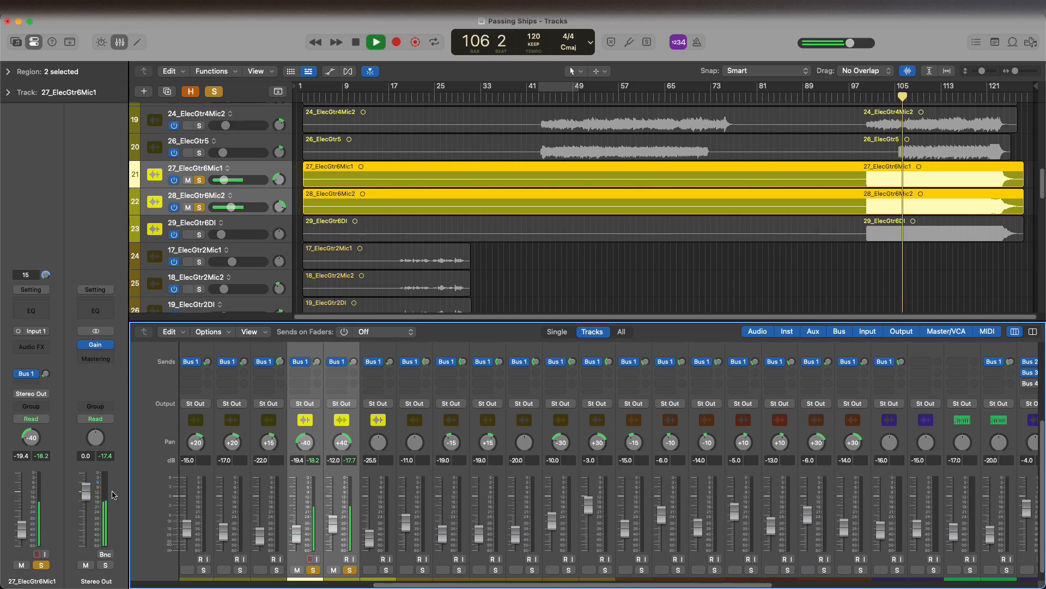
# Raise 27_ElecGtr6Mic1 to -15.0 dB and 28_ElecGtr6Mic2 to -9.5 dB during playback, and stop.
pyautogui.moveTo(295, 532); pyautogui.dragTo(297, 525)
pyautogui.click(303, 526)
pyautogui.doubleClick(335, 460)
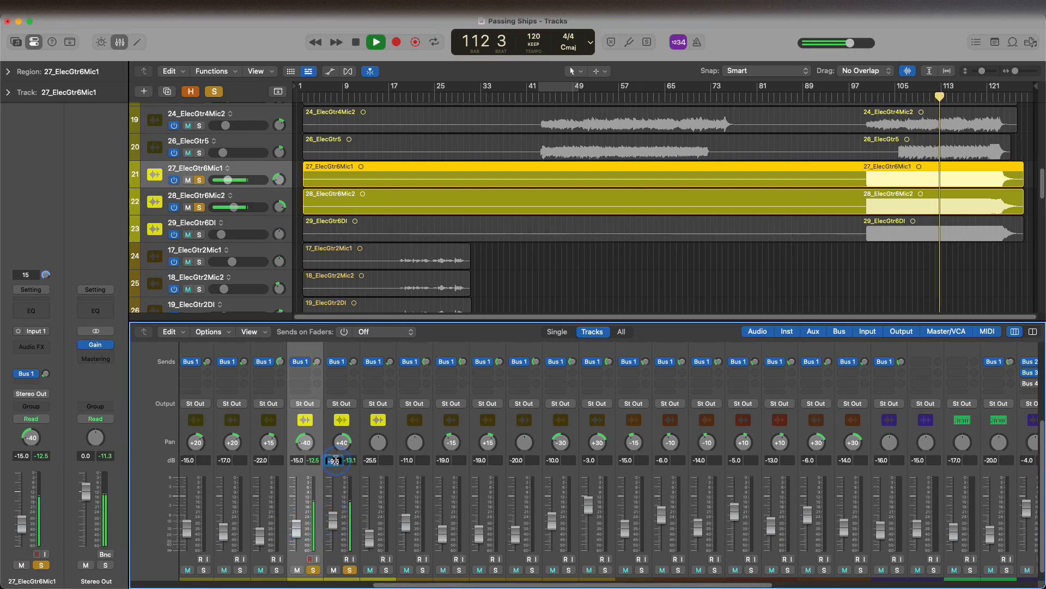
pyautogui.press('Return')
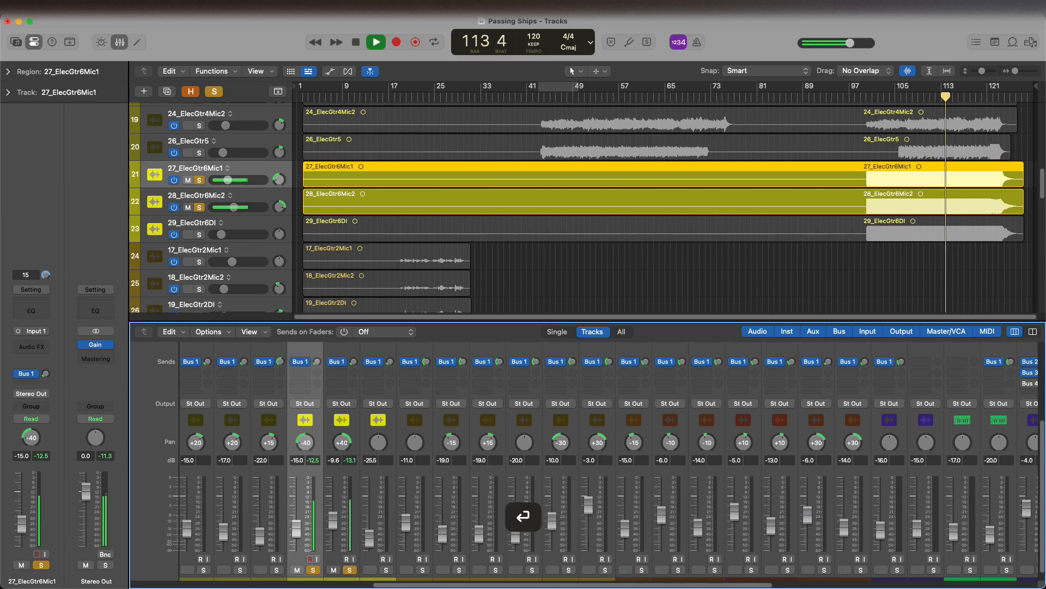
pyautogui.doubleClick(334, 460)
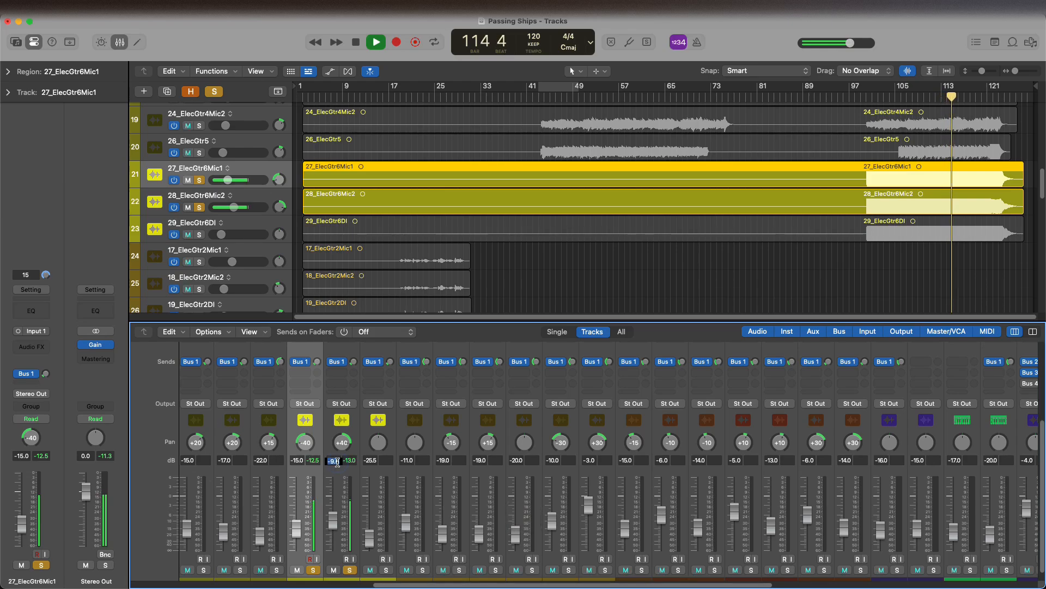
pyautogui.write('-9.5')
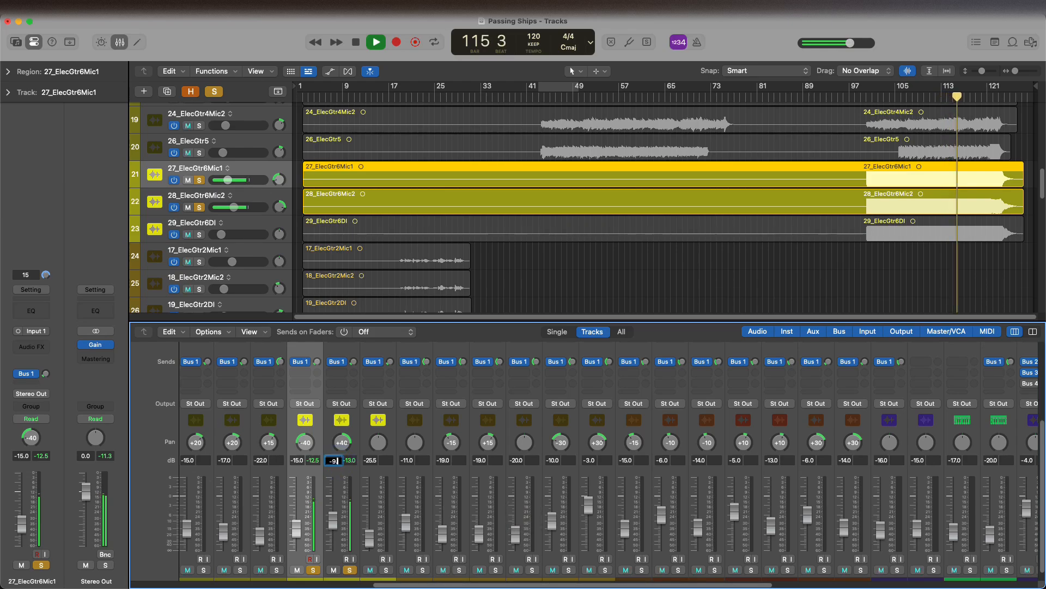
pyautogui.press('Return')
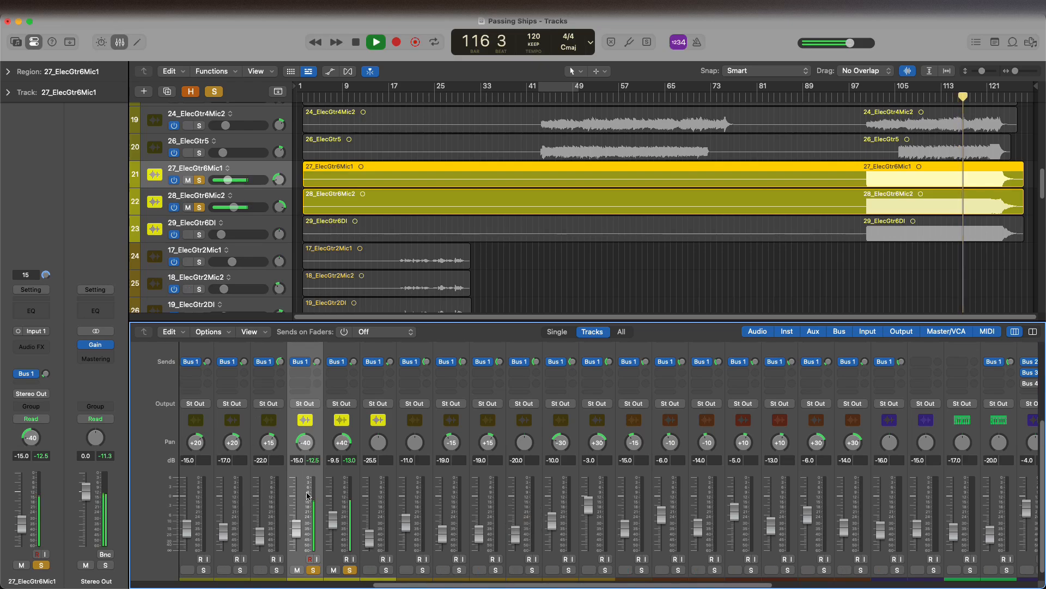
pyautogui.press('space')
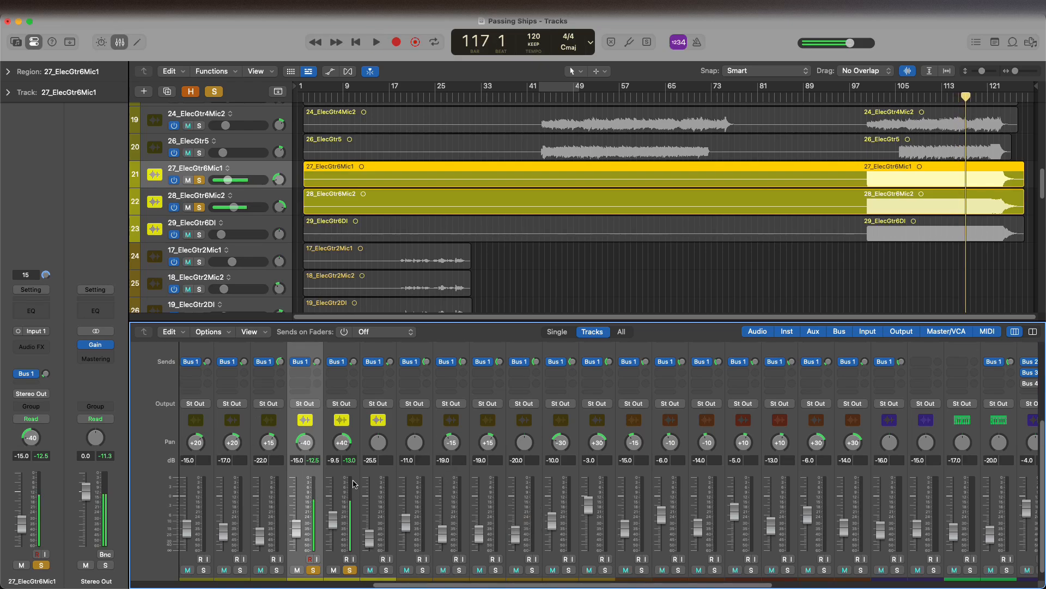
# Solo 26_ElecGtr5 and 29_ElecGtr6DI alongside the two mic tracks, and raise 29_ElecGtr6DI to -13.0 dB during playback.
pyautogui.click(276, 570)
pyautogui.click(267, 578)
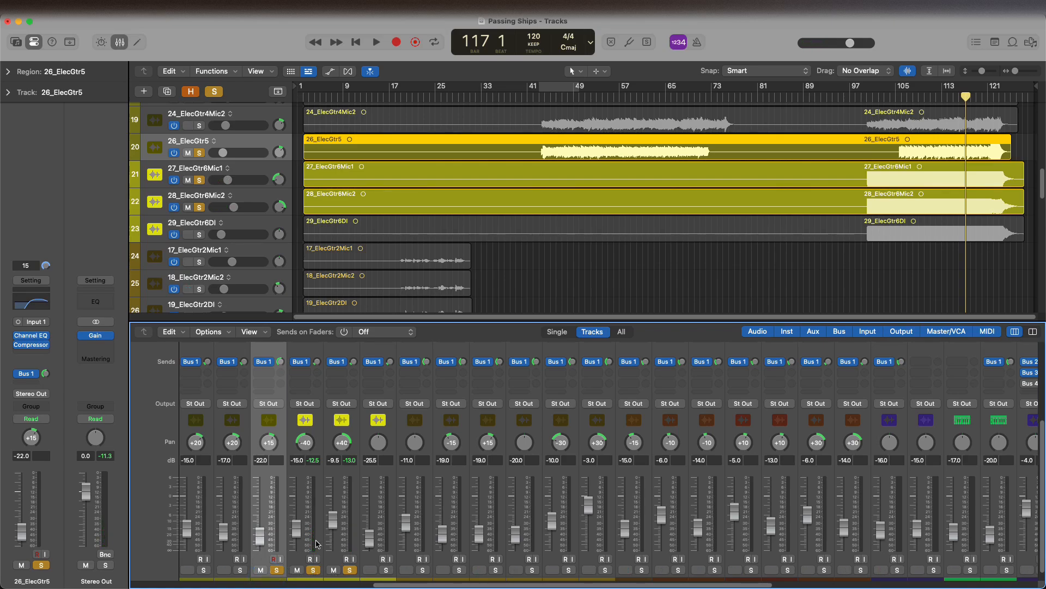
pyautogui.click(378, 579)
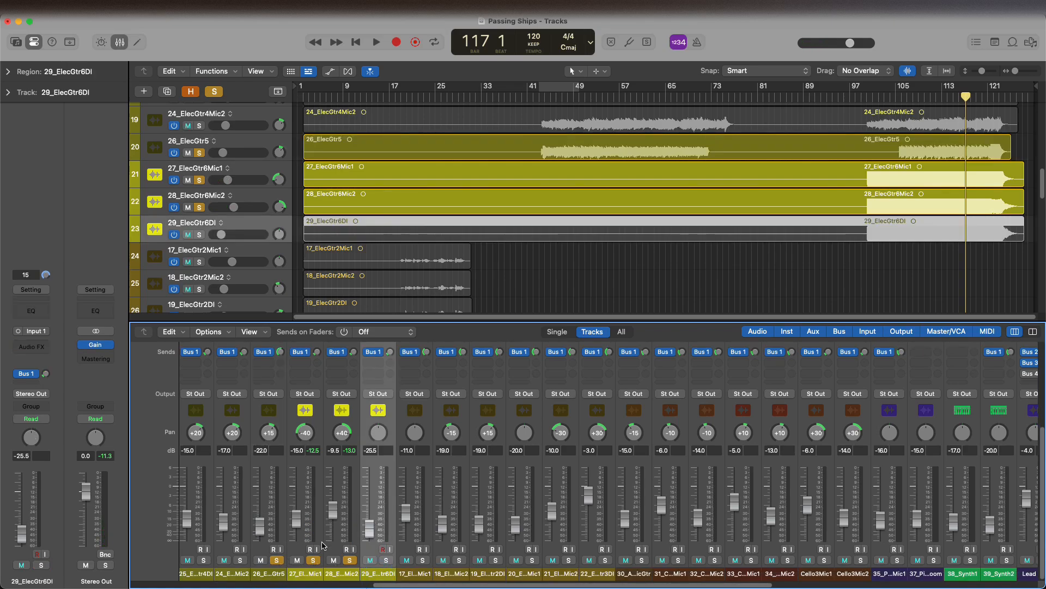
pyautogui.press('space')
pyautogui.click(386, 560)
pyautogui.moveTo(370, 524); pyautogui.dragTo(374, 505)
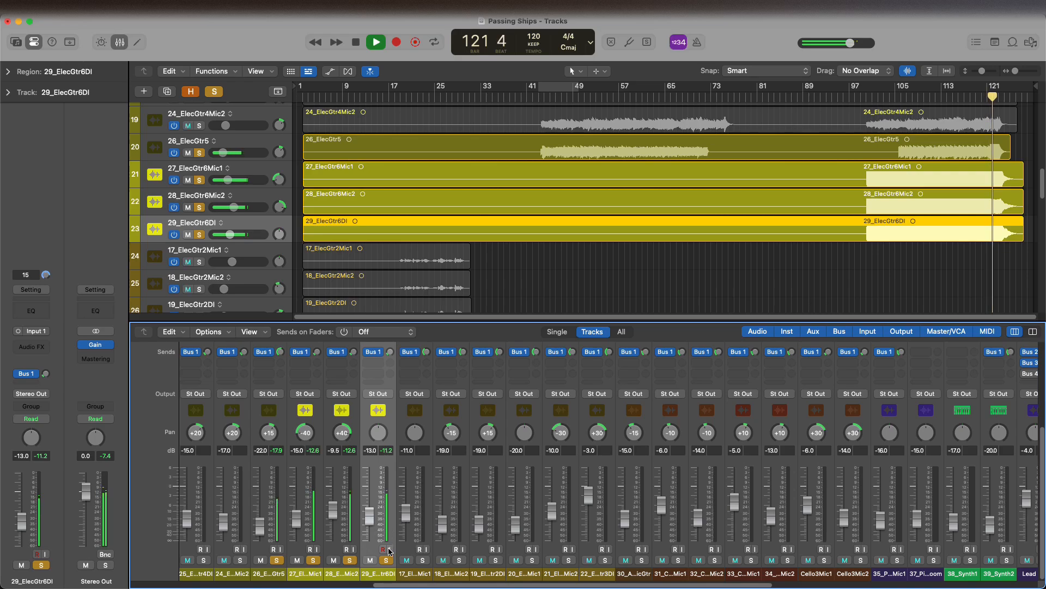
# Select track 26_ElecGtr5 and remove its solo so only the three ElecGtr6 tracks play.
pyautogui.press('space')
pyautogui.press('Up')
pyautogui.press('Up')
pyautogui.press('Up')
pyautogui.press('space')
pyautogui.press('s')
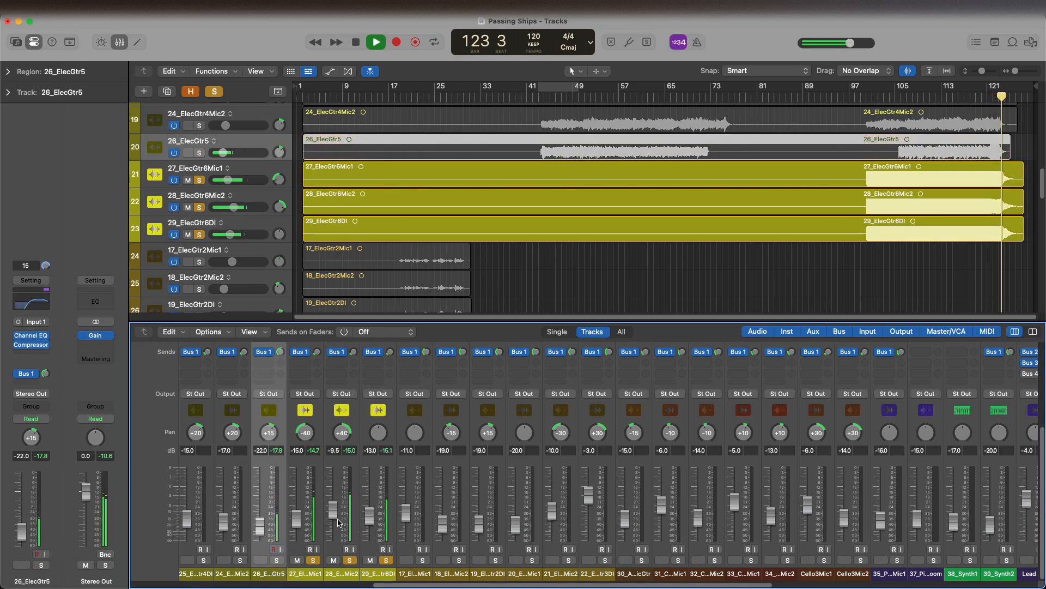
# Play the soloed ElecGtr6 tracks from around bar 100 and set 29_ElecGtr6DI to -12.0 dB.
pyautogui.press('space')
pyautogui.click(875, 104)
pyautogui.press('space')
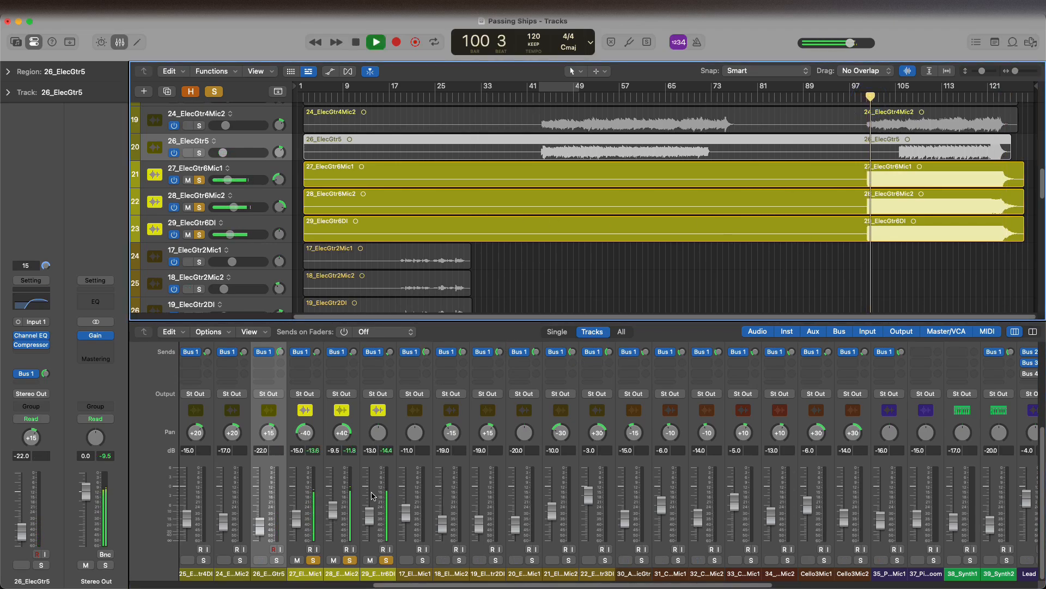
pyautogui.click(370, 517)
pyautogui.moveTo(368, 522); pyautogui.dragTo(371, 516)
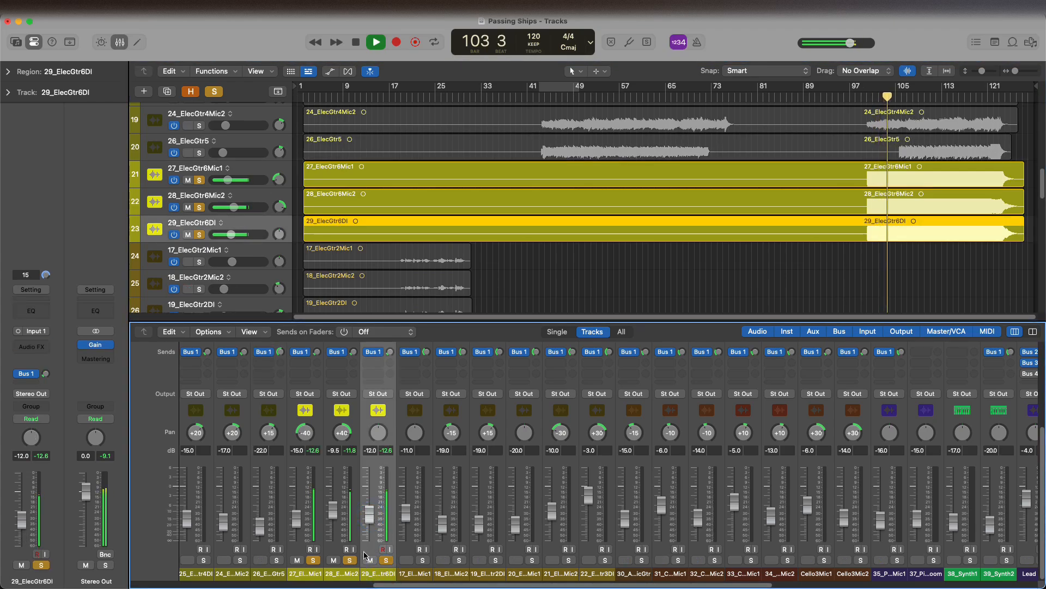
# Adjust the three ElecGtr6 faders together against the full mix with all solos cleared, setting them to -20.5, -15.0 and -17.5 dB.
pyautogui.keyDown('shift'); pyautogui.click(320, 574); pyautogui.keyUp('shift')
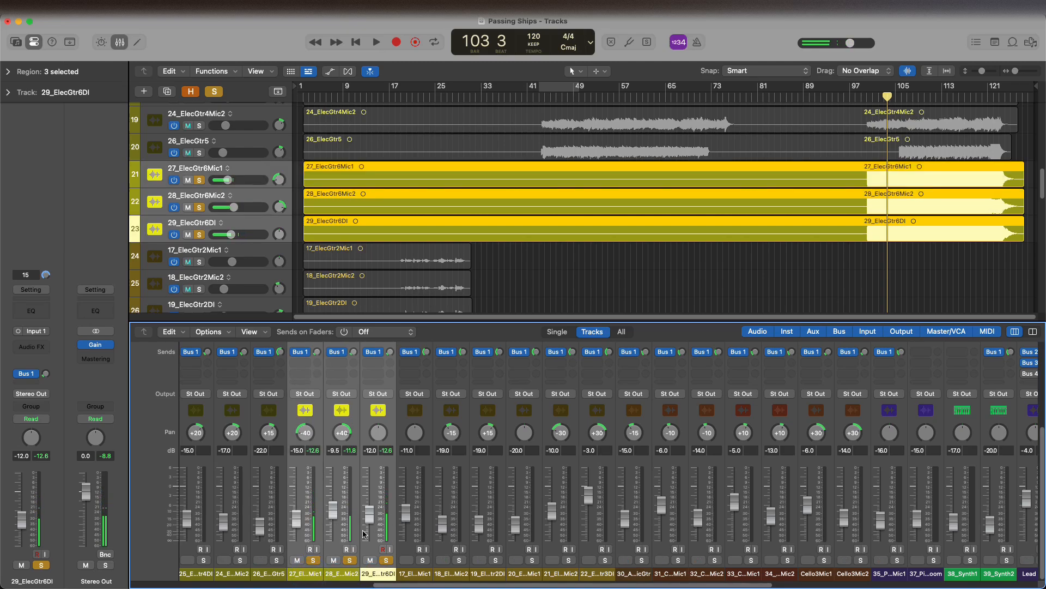
pyautogui.moveTo(334, 513); pyautogui.dragTo(332, 530)
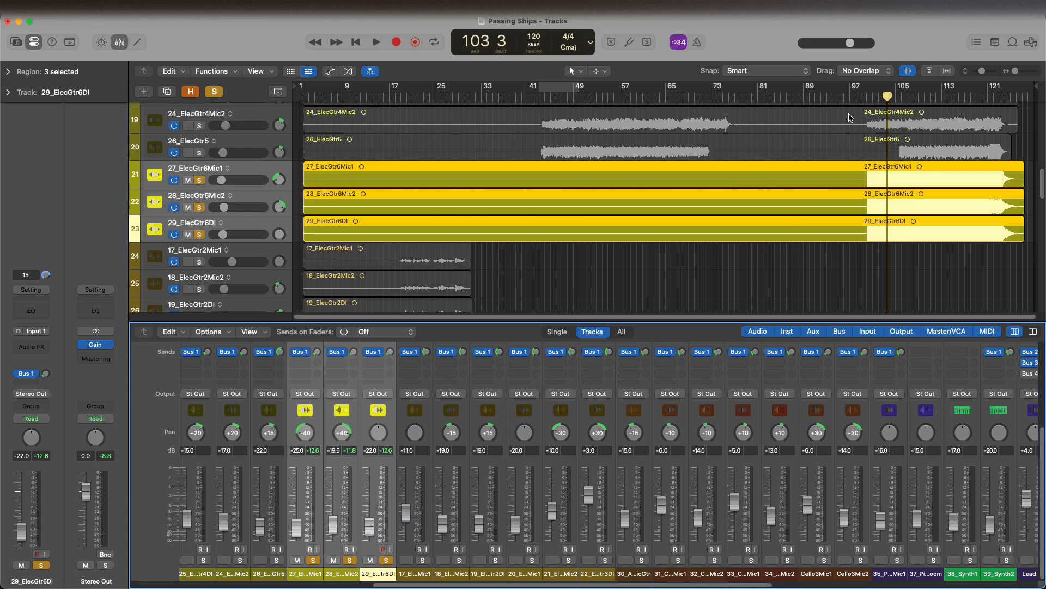
pyautogui.press('space')
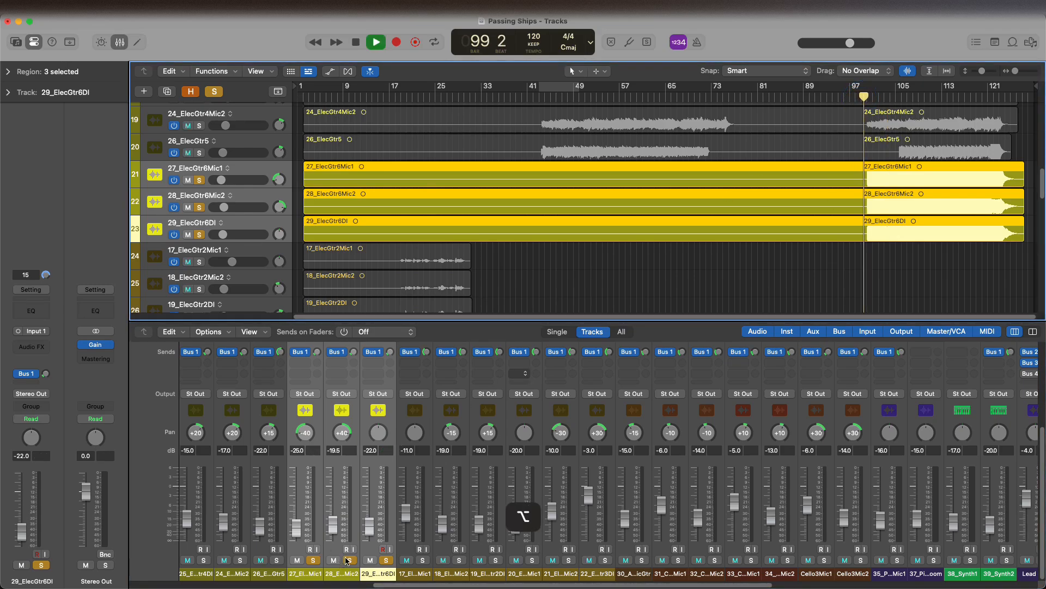
pyautogui.keyDown('alt'); pyautogui.click(348, 560); pyautogui.keyUp('alt')
pyautogui.moveTo(333, 525); pyautogui.dragTo(333, 515)
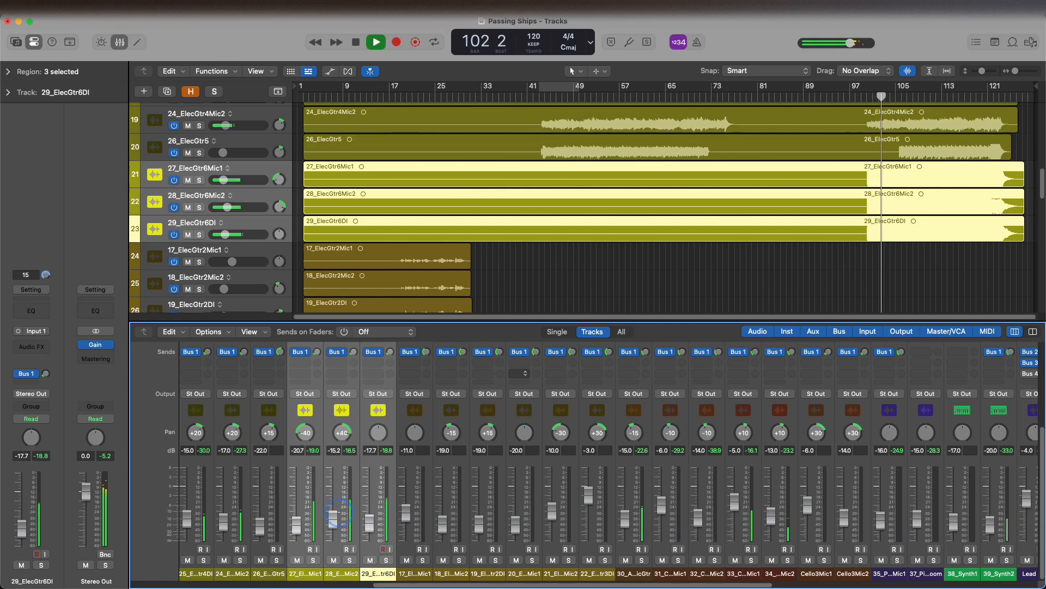
# Replay the section, raise the three ElecGtr6 faders together to -19.5, -14.0 and -16.4 dB, and raise their Bus 1 sends.
pyautogui.click(844, 99)
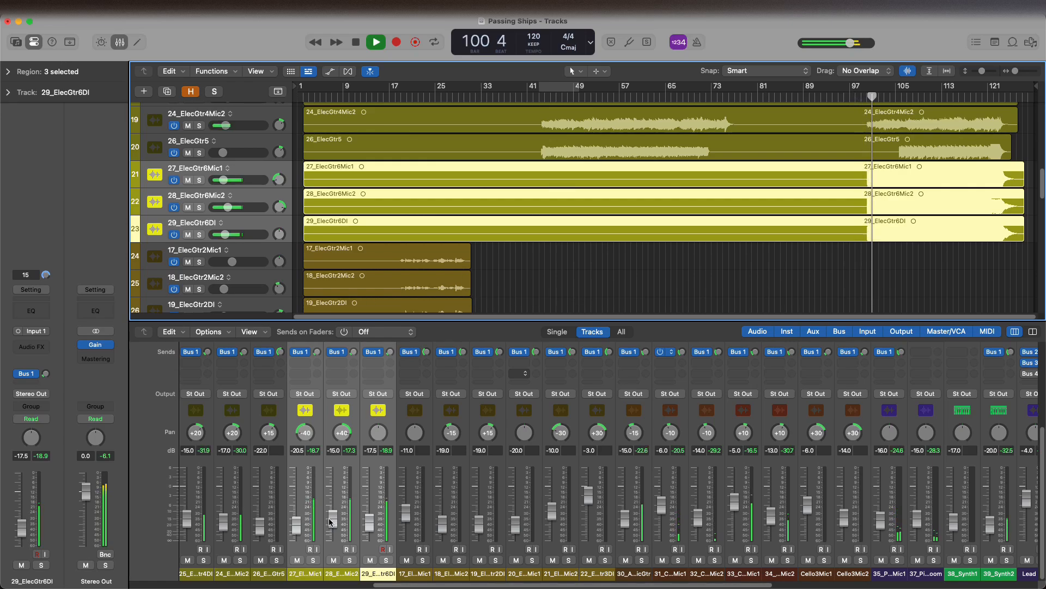
pyautogui.moveTo(332, 518); pyautogui.dragTo(332, 515)
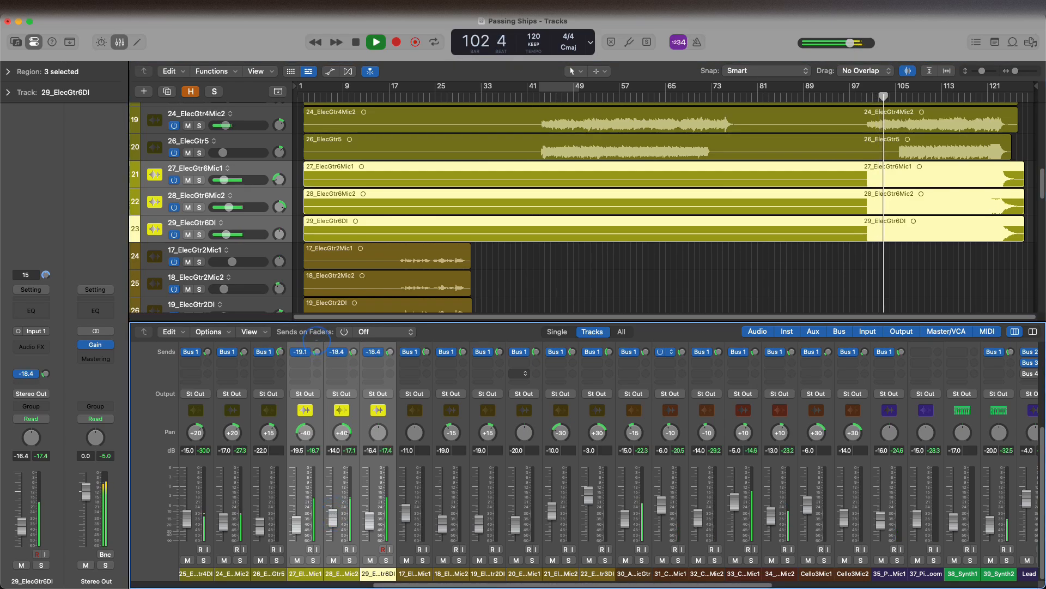
pyautogui.moveTo(317, 336); pyautogui.dragTo(317, 331)
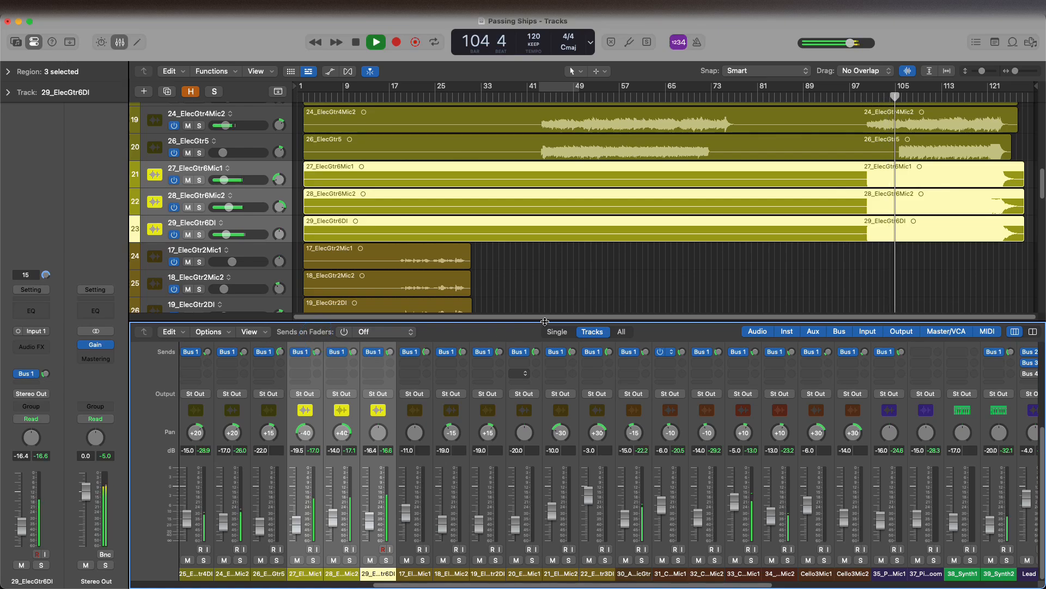
# Hide the mixer, deselect the ElecGtr6 regions, and reduce the track height in the arrangement.
pyautogui.press('x')
pyautogui.click(832, 312)
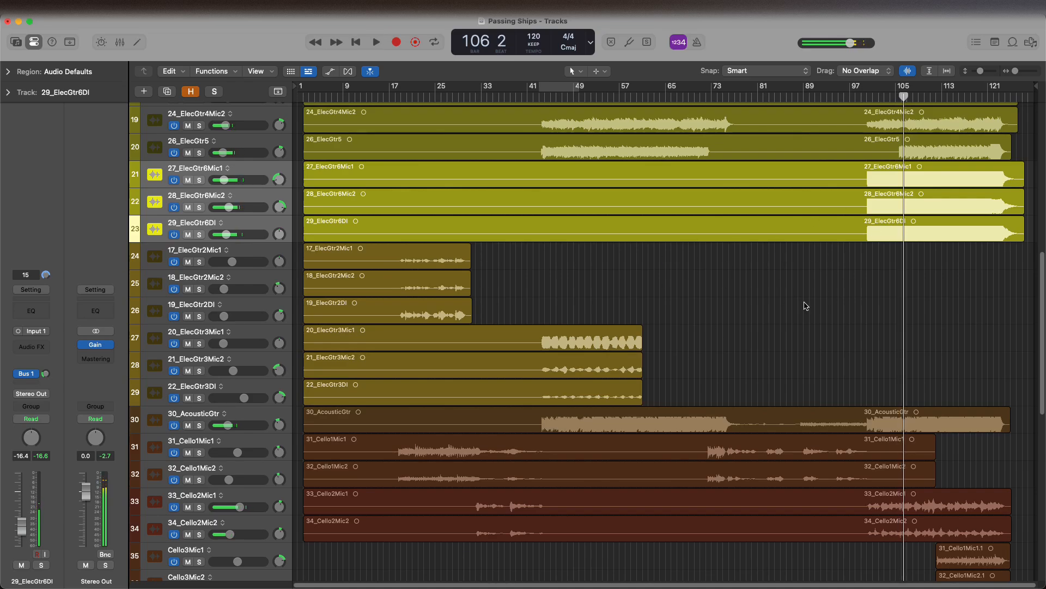
pyautogui.scroll(3, 834, 313)
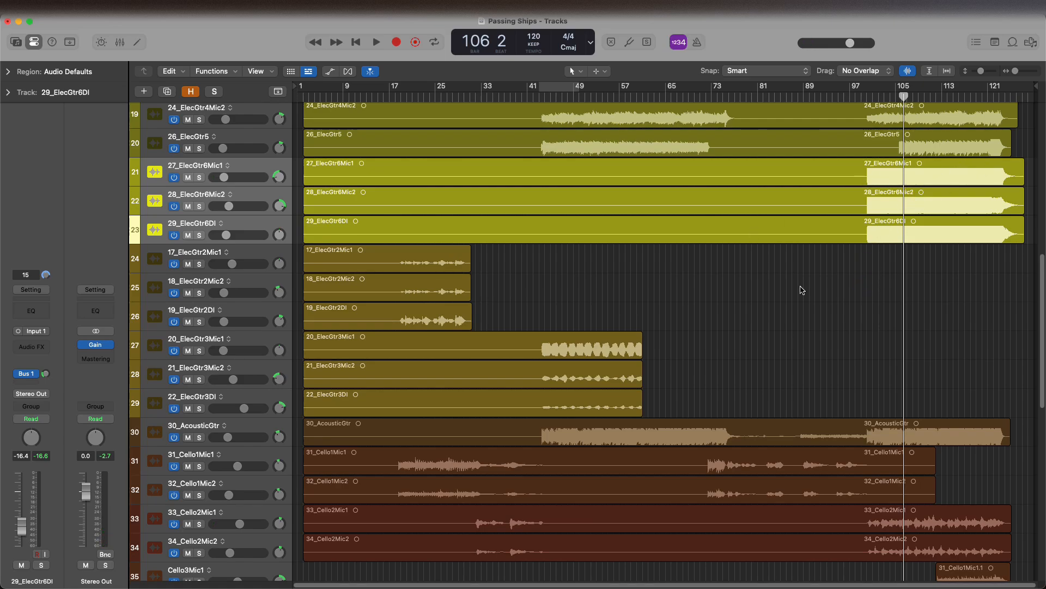
pyautogui.scroll(-3, 703, 303)
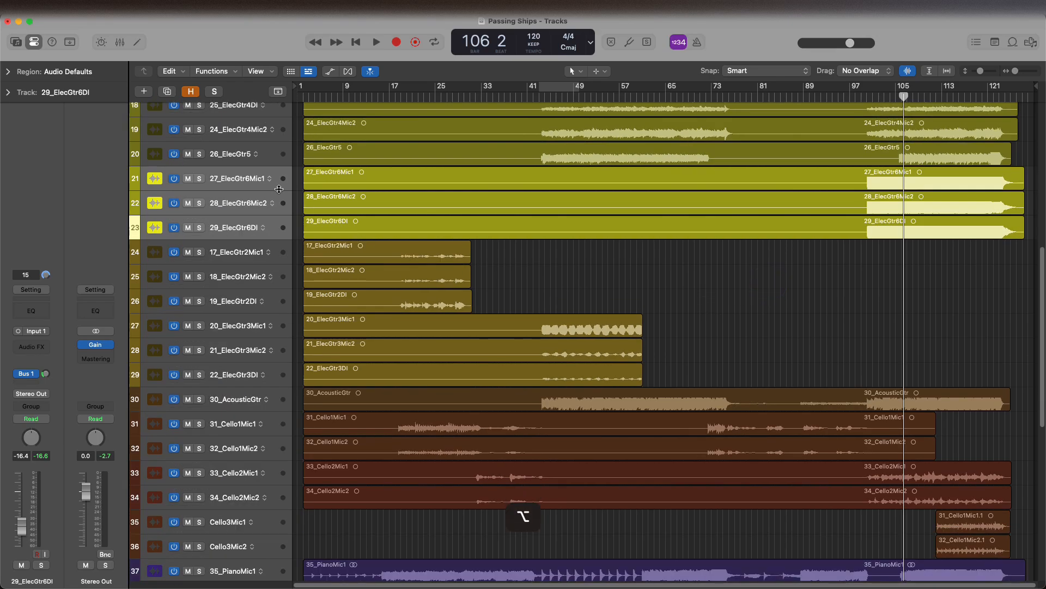
# Select track 27_ElecGtr6Mic1 and play the full mix from around bar 100.
pyautogui.click(279, 188)
pyautogui.click(866, 96)
pyautogui.press('space')
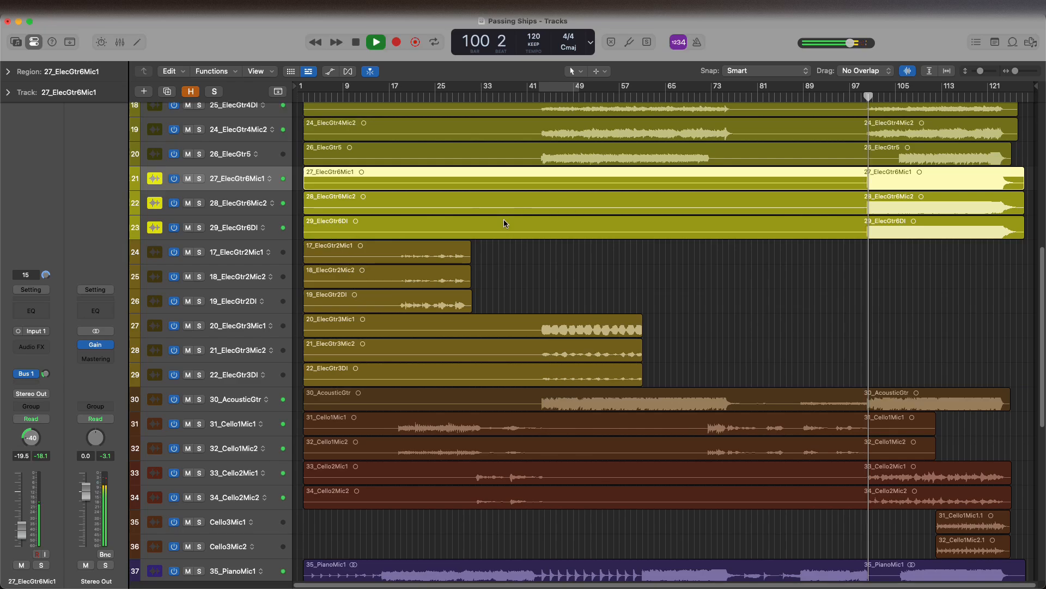
# Remove the Gain plug-in from the stereo output and load the user channel strip setting Basic Master 5.2.
pyautogui.click(112, 349)
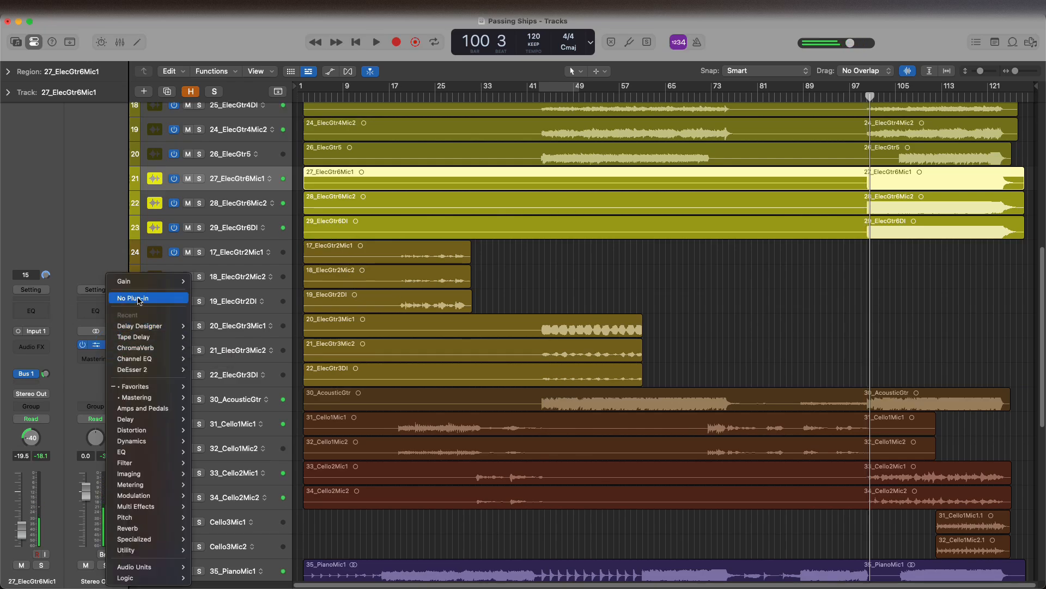
pyautogui.click(145, 229)
pyautogui.click(94, 298)
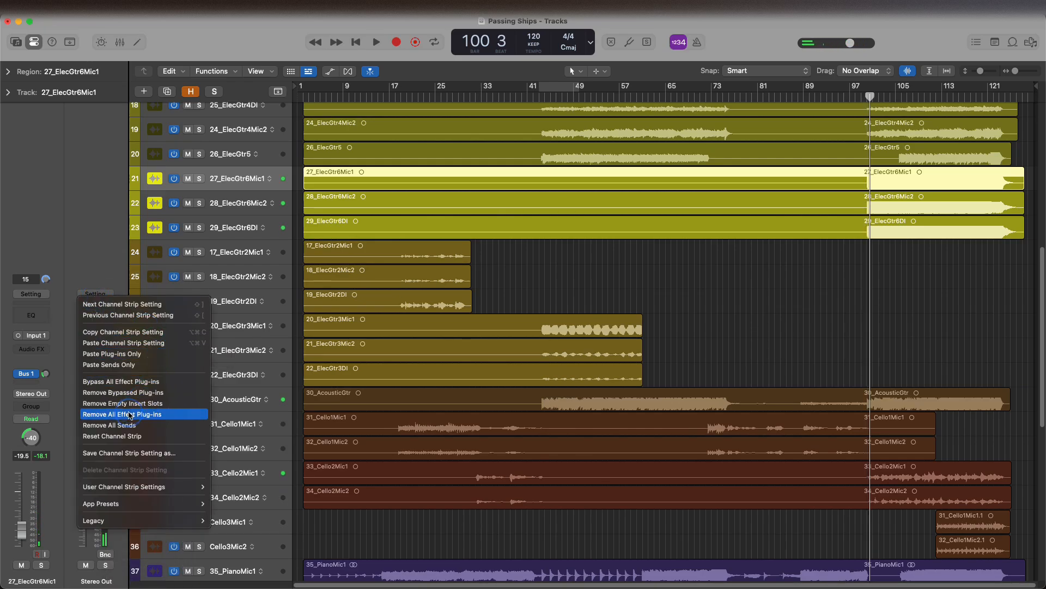
pyautogui.moveTo(181, 485)
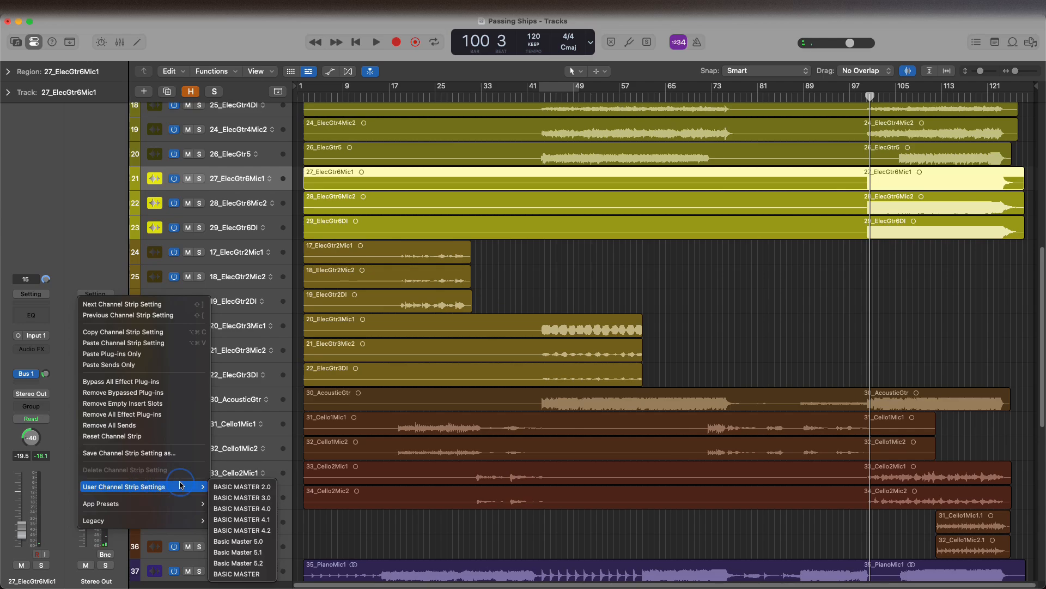
pyautogui.click(259, 564)
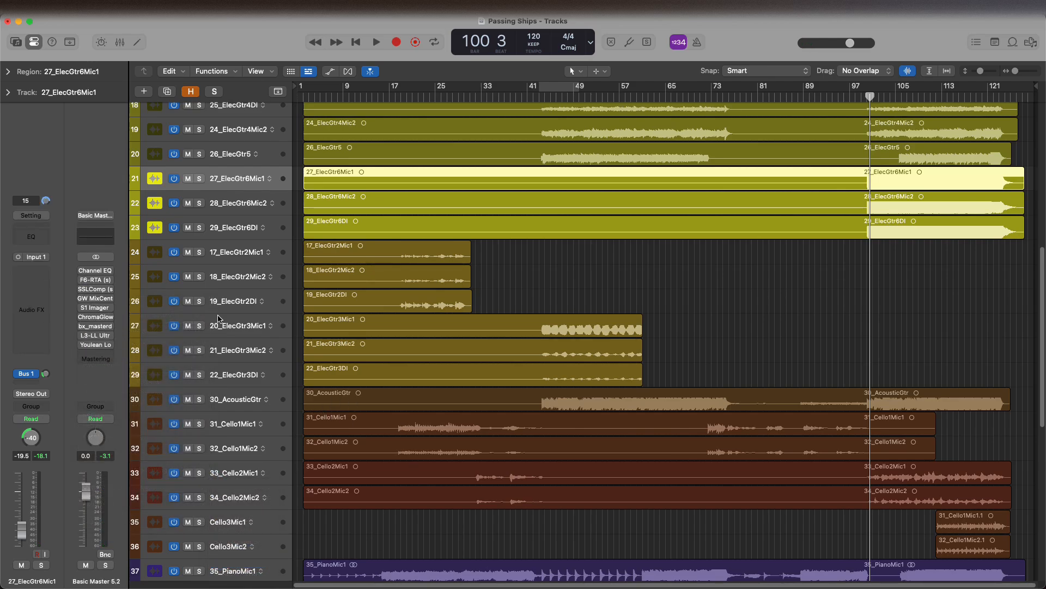
# Play the mix from around bar 100 and enable F6-RTA and SSLComp on the master channel, leaving only SSLComp open.
pyautogui.moveTo(868, 97); pyautogui.dragTo(865, 100)
pyautogui.press('space')
pyautogui.click(96, 279)
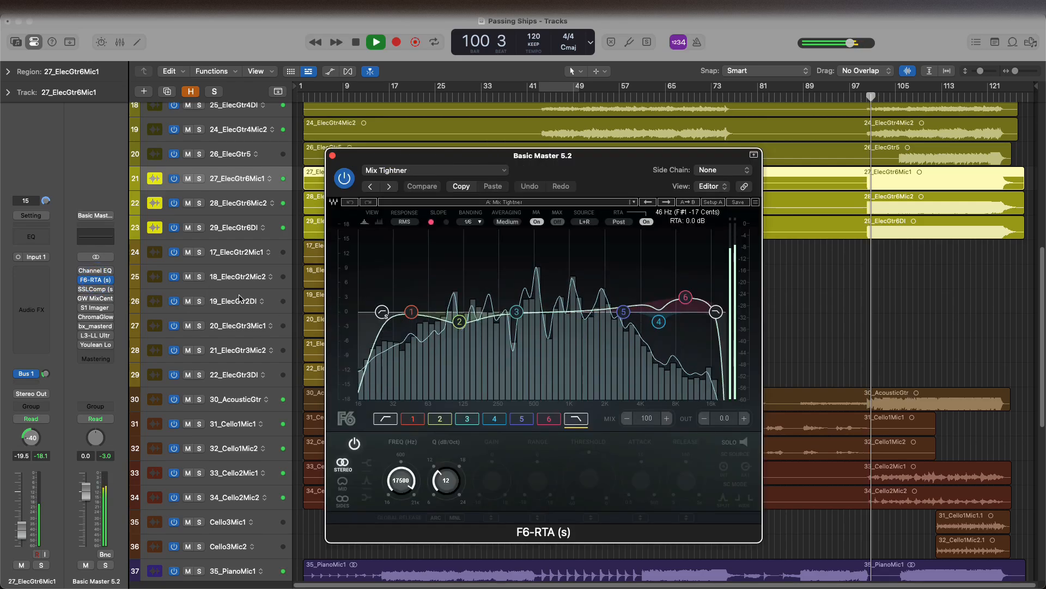
pyautogui.click(96, 289)
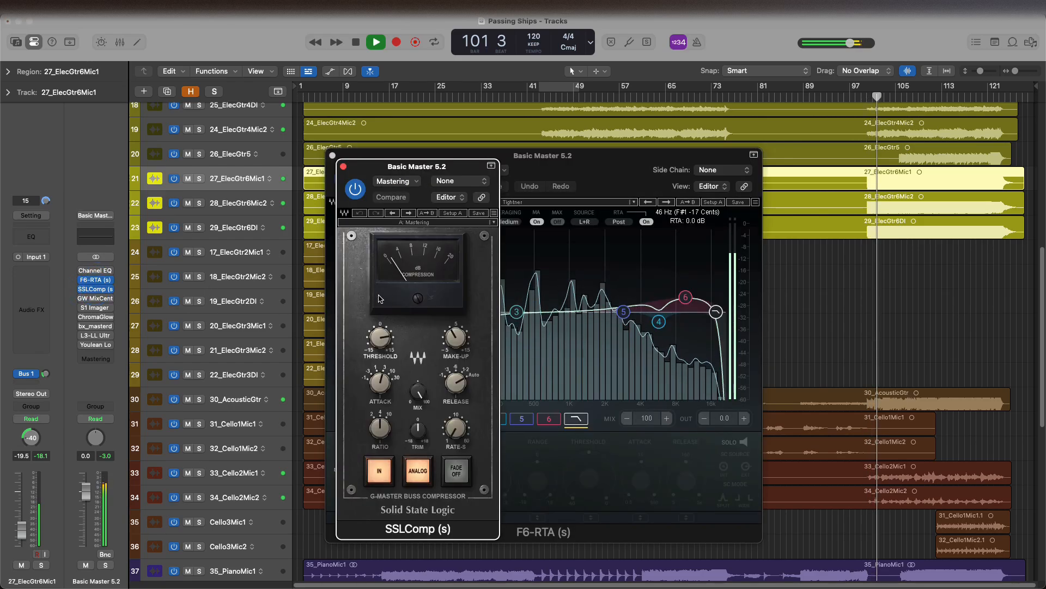
pyautogui.click(333, 158)
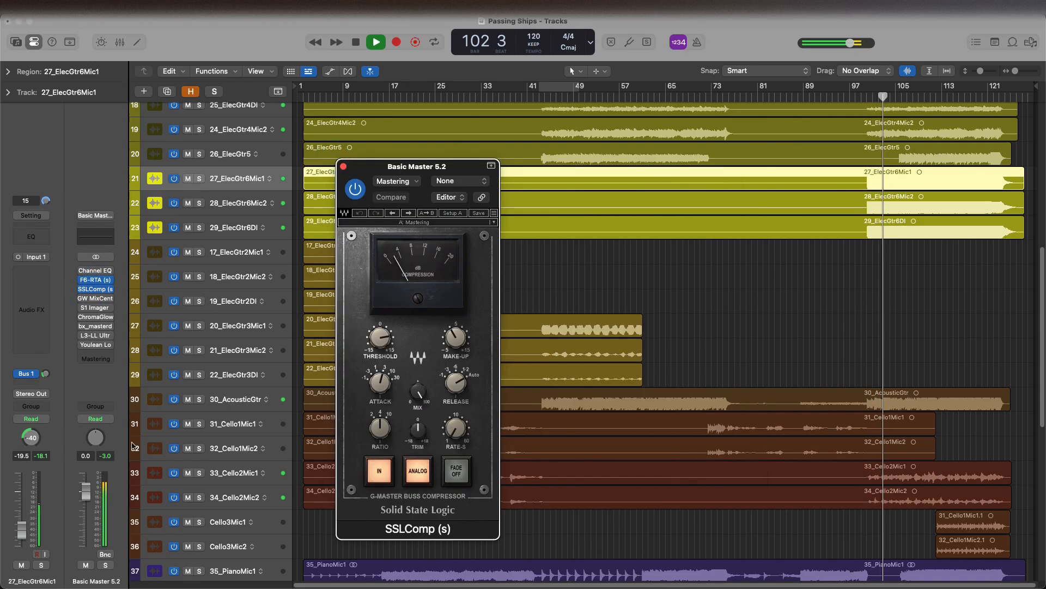
pyautogui.click(100, 358)
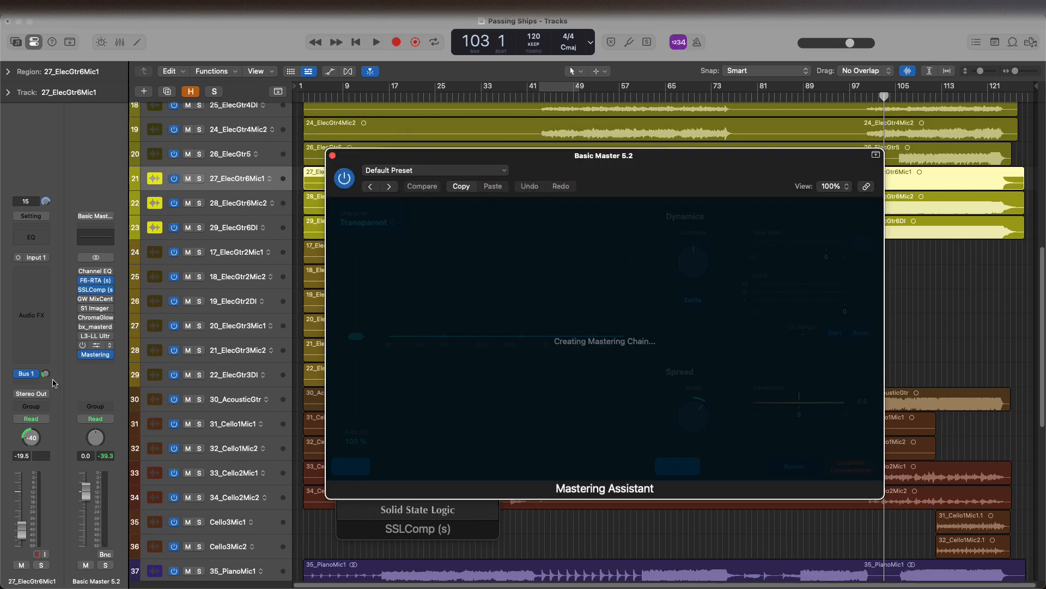
pyautogui.click(110, 354)
pyautogui.click(132, 299)
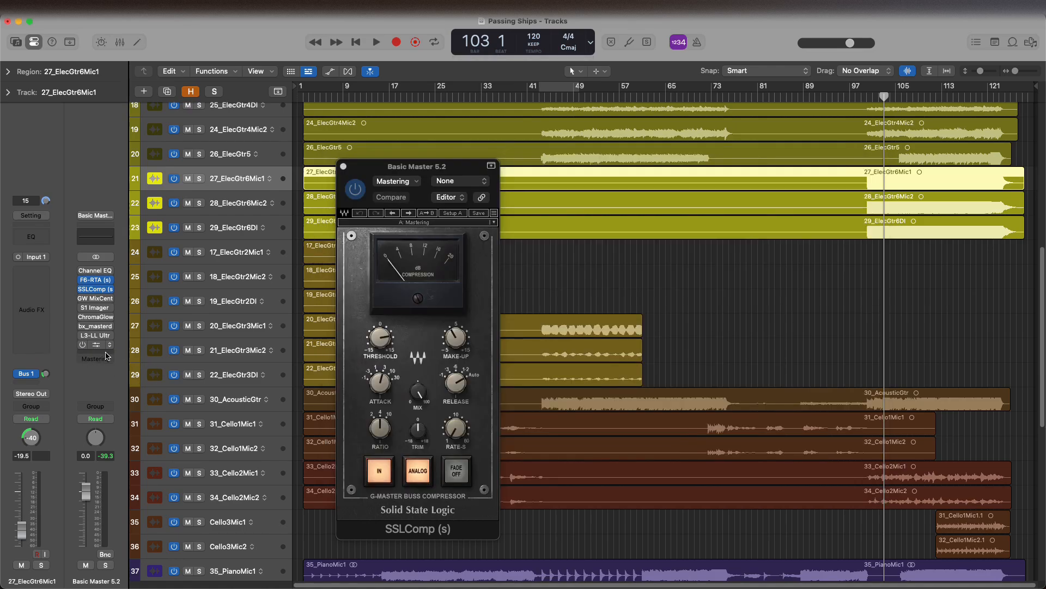
# Insert a stereo Gain plug-in at the end of the master chain and set its gain to -16.0 dB.
pyautogui.click(106, 354)
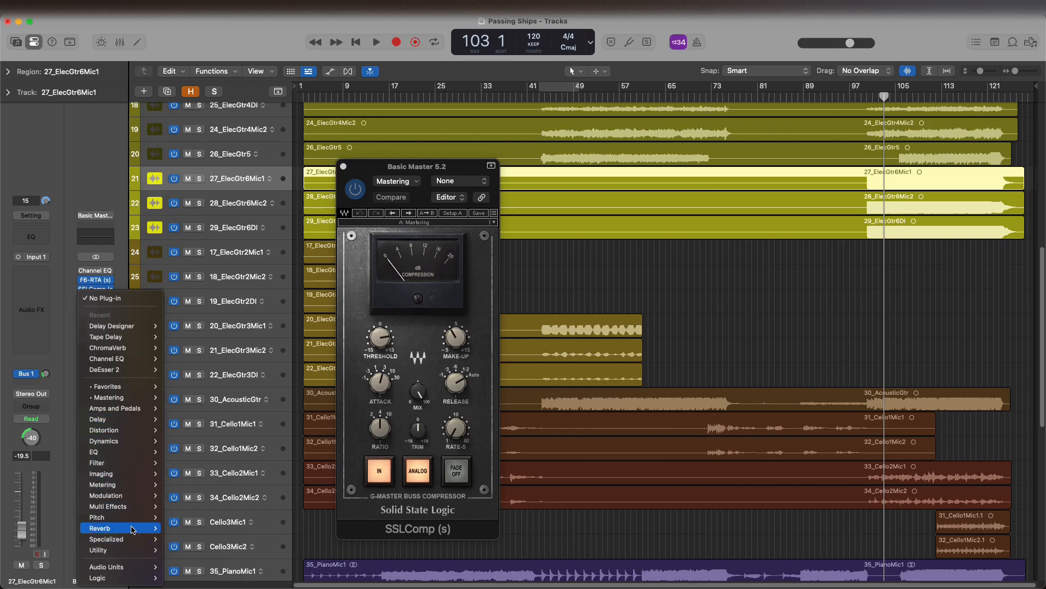
pyautogui.moveTo(135, 549)
pyautogui.click(186, 559)
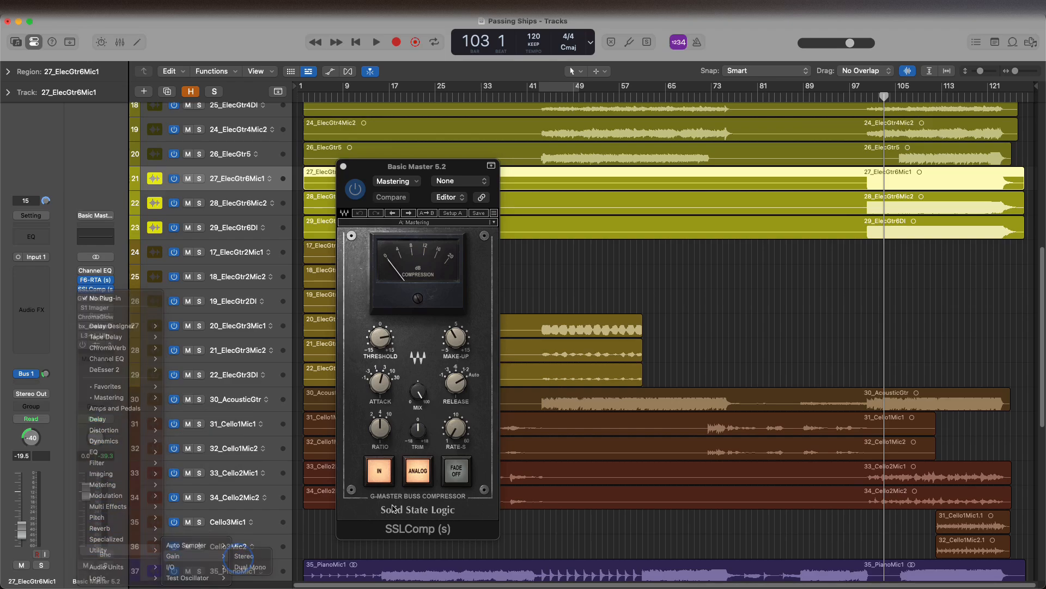
pyautogui.moveTo(357, 249); pyautogui.dragTo(365, 266)
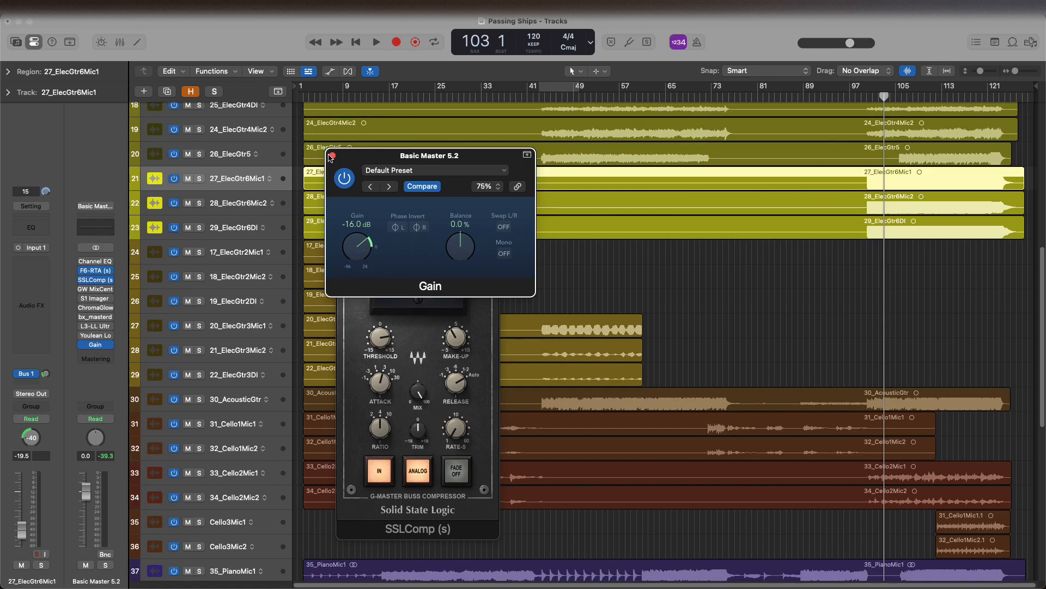
pyautogui.click(331, 157)
# Fine-tune the threshold of SSLComp on the master channel while the mix plays.
pyautogui.press('space')
pyautogui.click(343, 164)
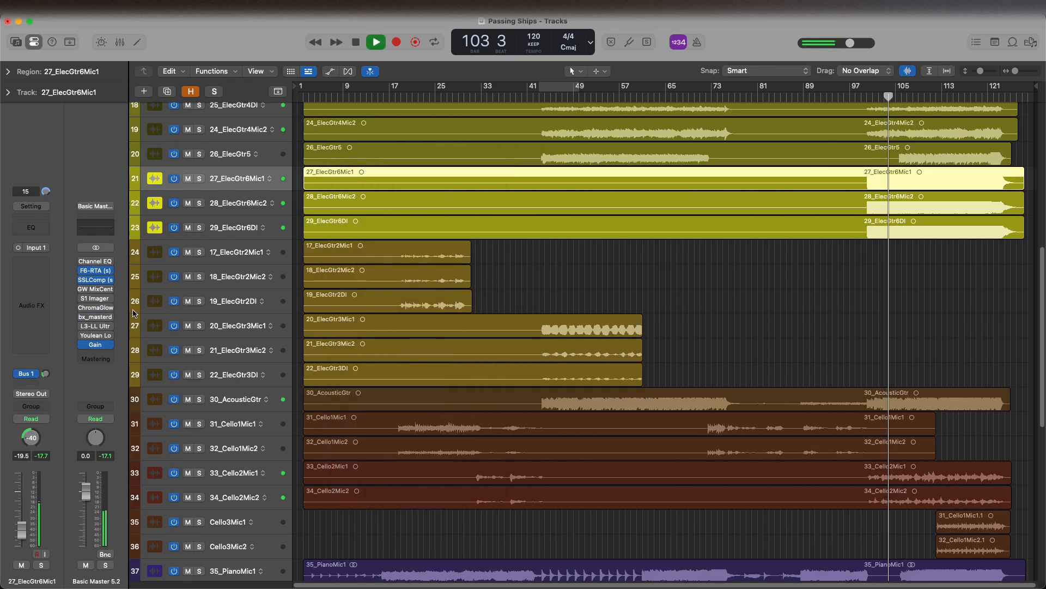
pyautogui.click(95, 280)
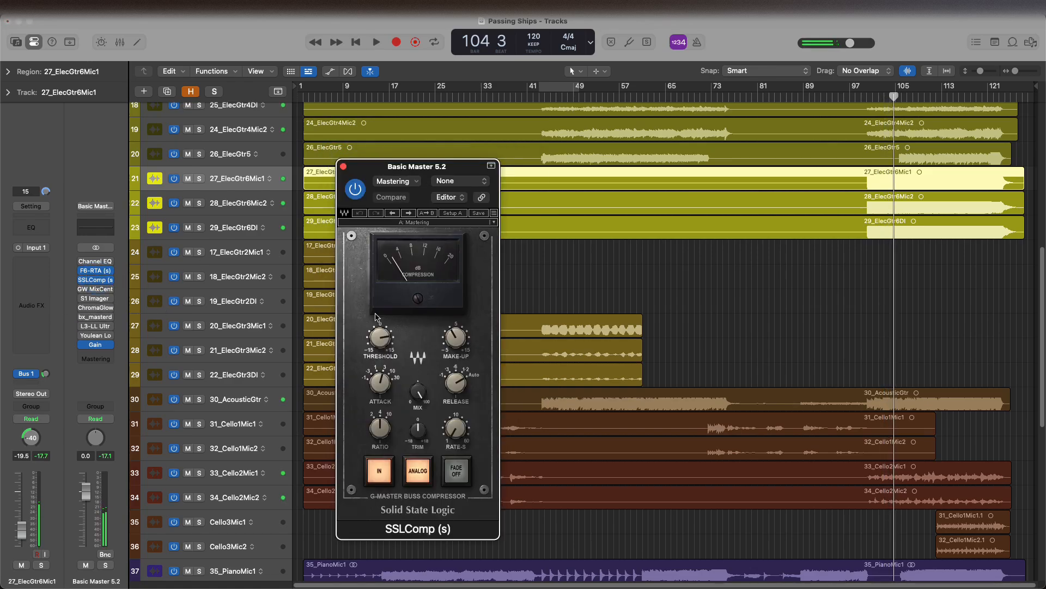
pyautogui.moveTo(378, 342)
pyautogui.mouseDown()
pyautogui.moveTo(386, 350)
pyautogui.moveTo(380, 327)
pyautogui.mouseUp()
pyautogui.press('space')
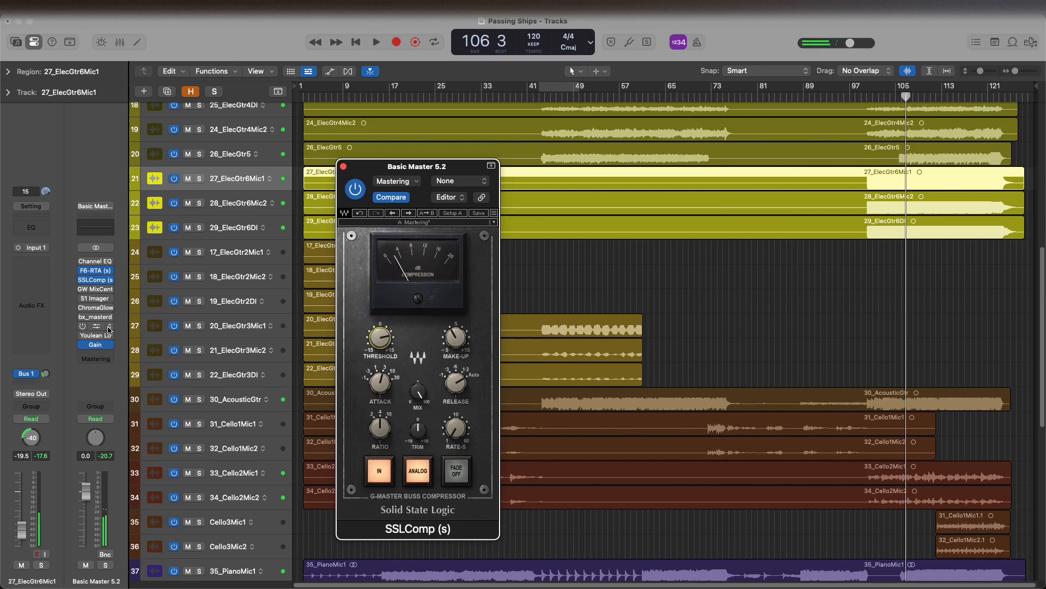
# Enable GW MixCentric on the master channel and raise its Intensity to about one third while the mix plays.
pyautogui.click(97, 289)
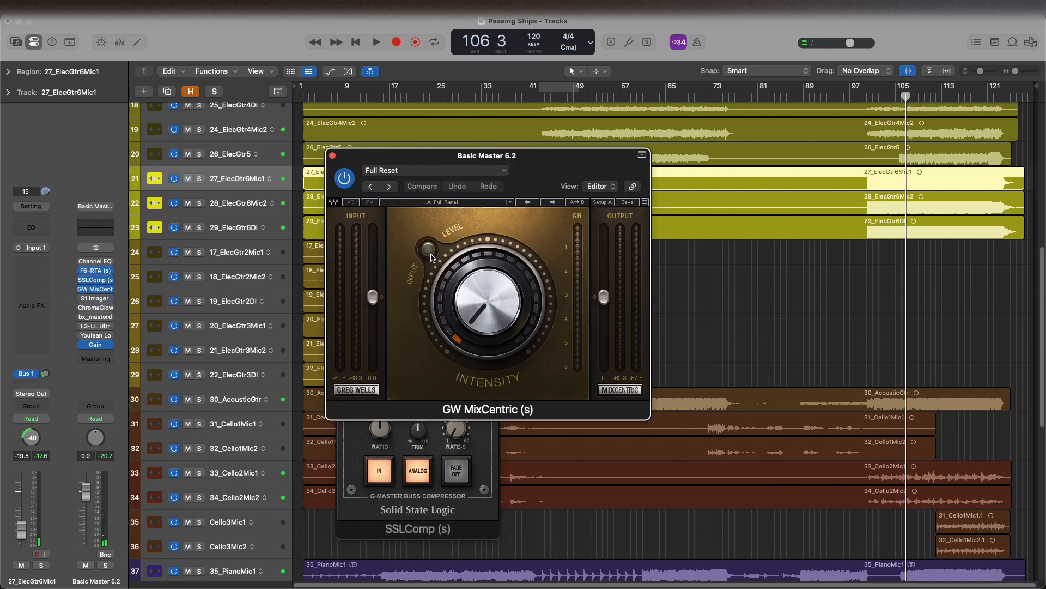
pyautogui.click(332, 157)
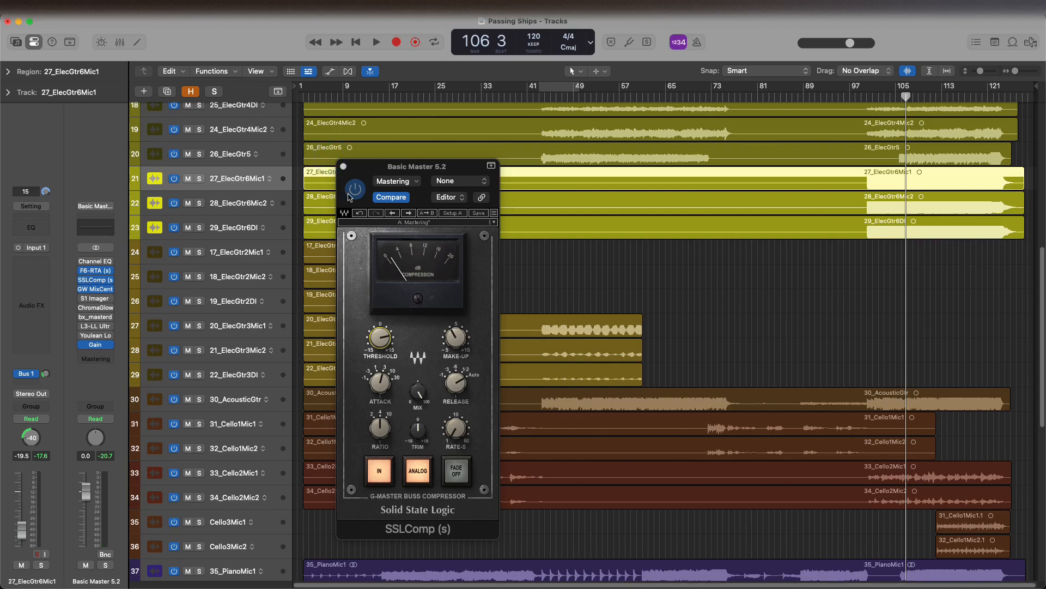
pyautogui.click(344, 167)
pyautogui.click(95, 289)
pyautogui.press('space')
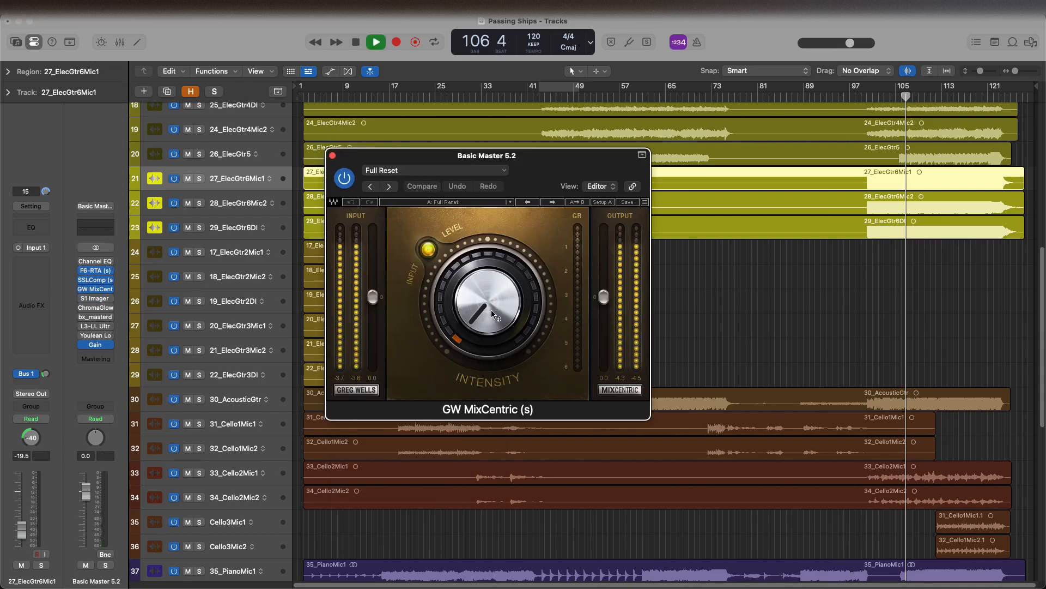
pyautogui.moveTo(492, 309); pyautogui.dragTo(485, 293)
pyautogui.moveTo(476, 257); pyautogui.dragTo(452, 177)
pyautogui.moveTo(481, 314)
pyautogui.mouseDown()
pyautogui.moveTo(482, 287)
pyautogui.moveTo(483, 327)
pyautogui.mouseUp()
pyautogui.press('space')
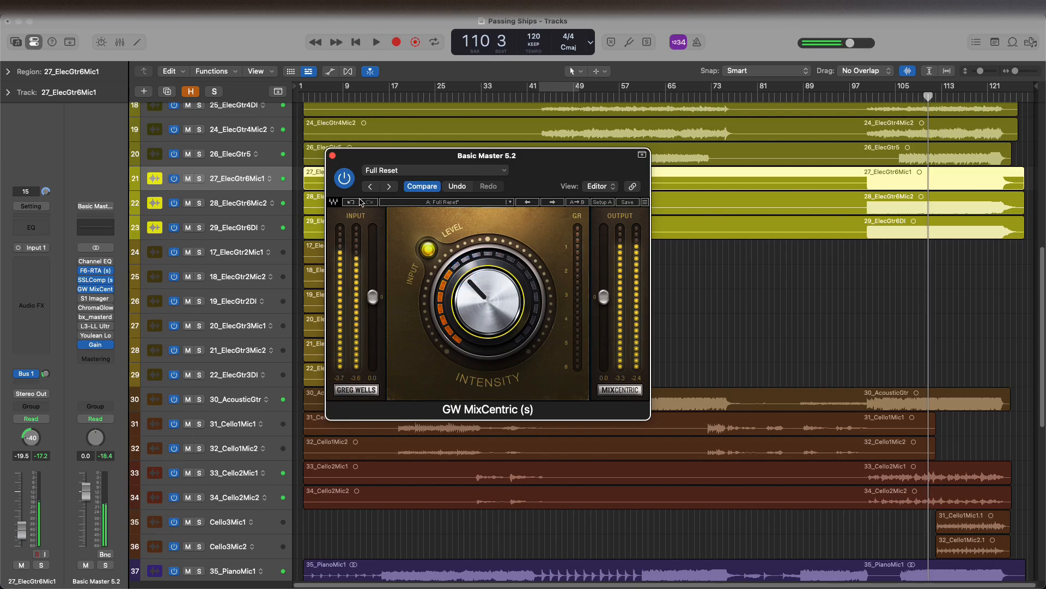
pyautogui.click(332, 156)
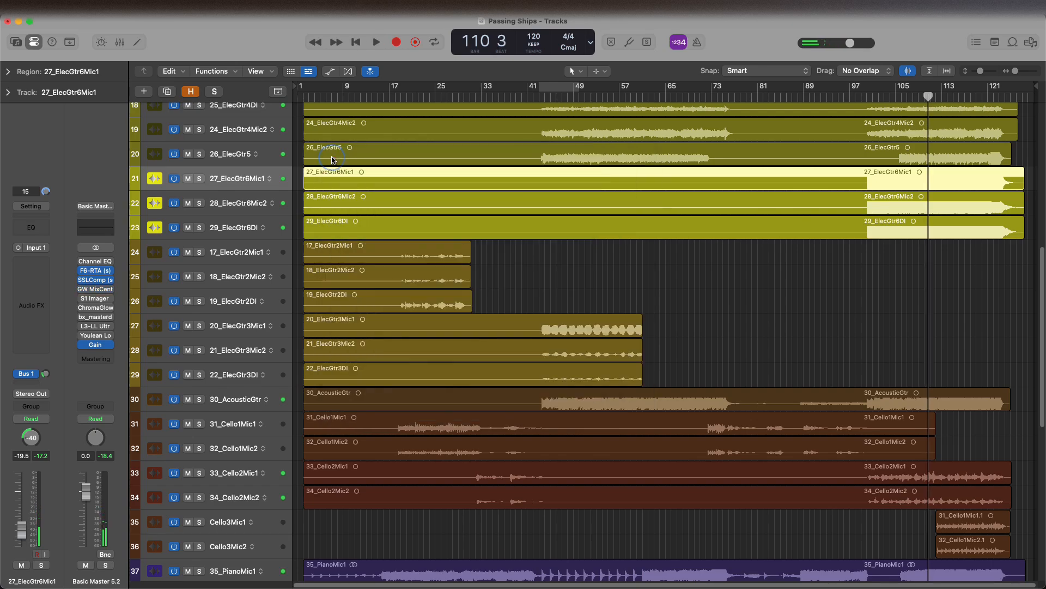
# Reorder the master chain so ChromaGlow sits before S1 Imager, and bypass S1 Imager.
pyautogui.click(96, 299)
pyautogui.moveTo(99, 299); pyautogui.dragTo(100, 296)
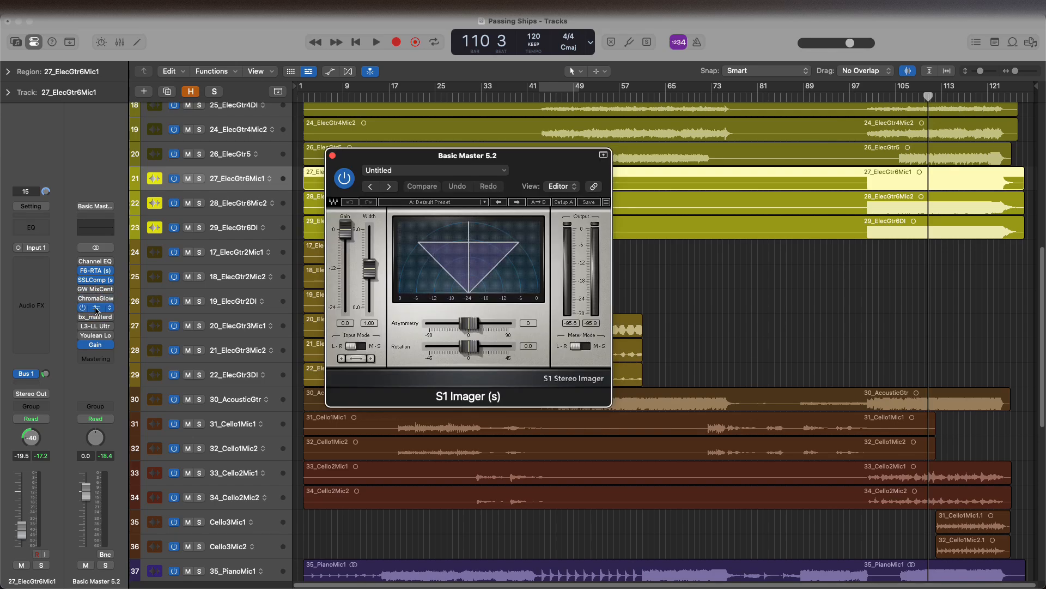
pyautogui.click(83, 308)
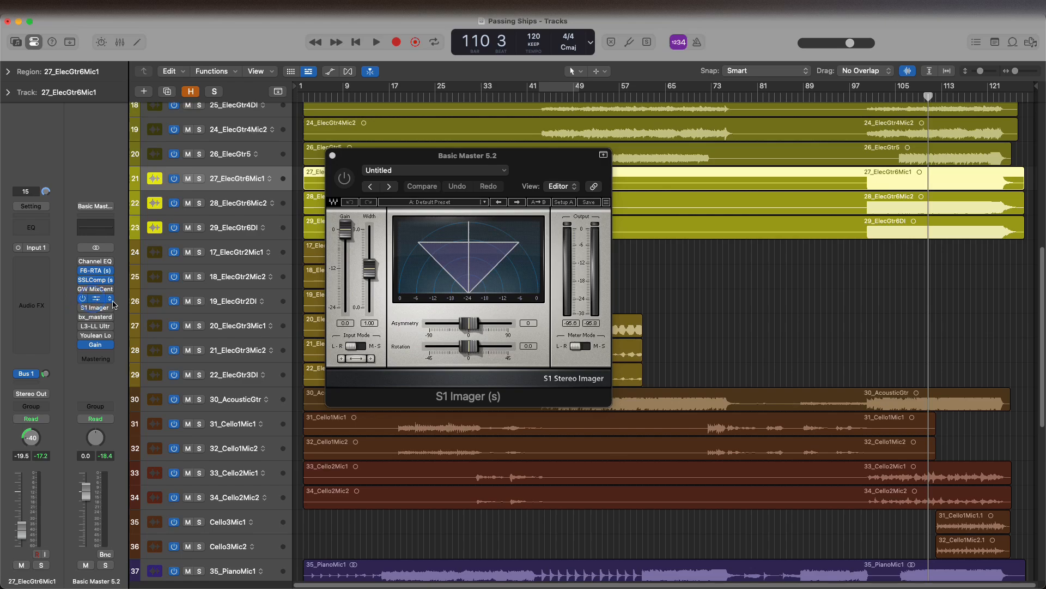
# Enable ChromaGlow on the master channel, load its Master Bus preset Sizzle, and set Drive to 60 %.
pyautogui.click(96, 301)
pyautogui.press('space')
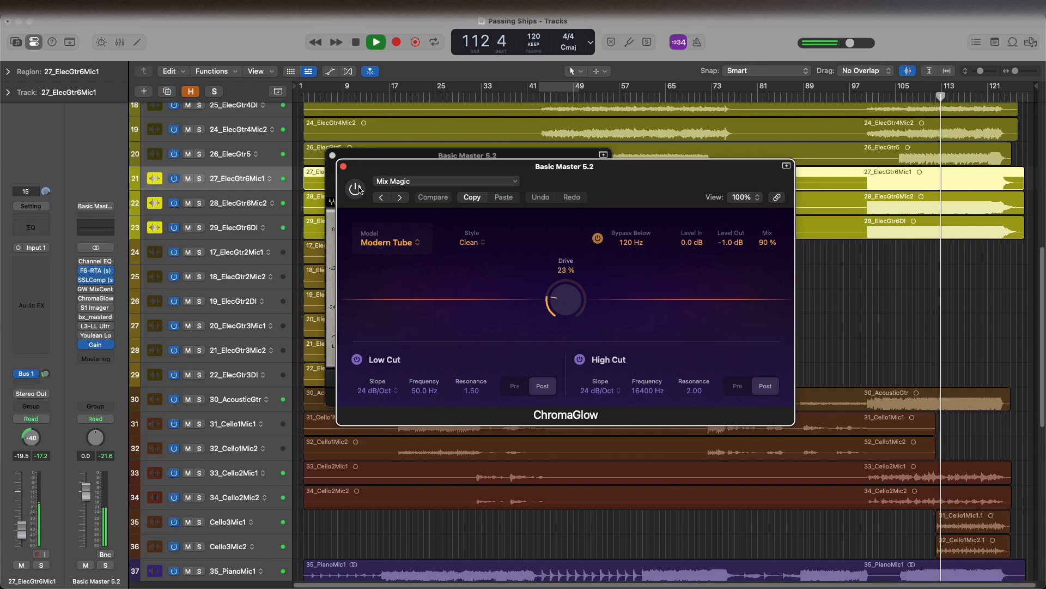
pyautogui.press('space')
pyautogui.click(471, 182)
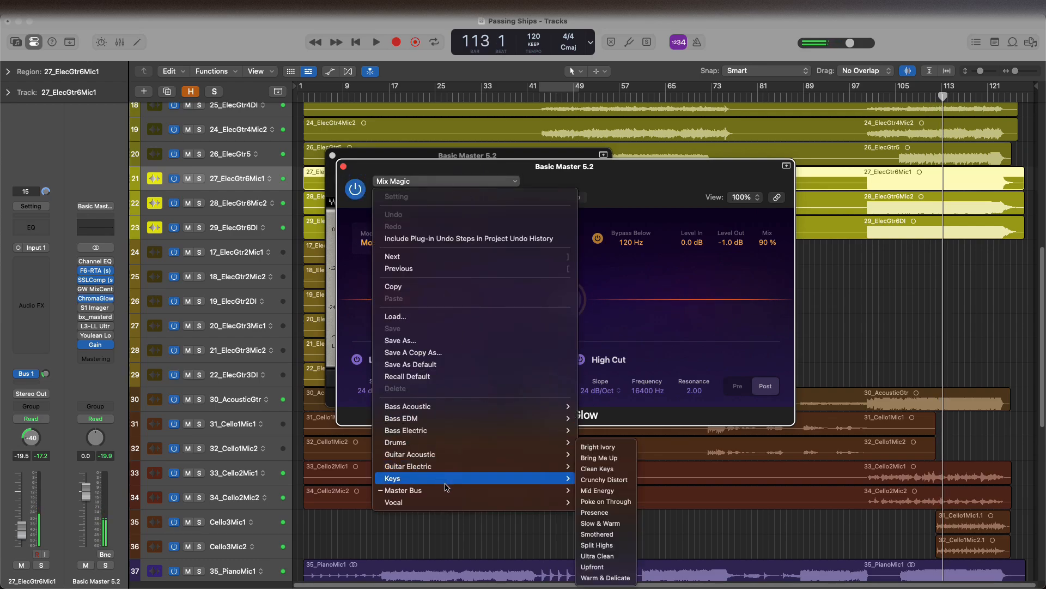
pyautogui.moveTo(455, 492)
pyautogui.click(596, 545)
pyautogui.press('space')
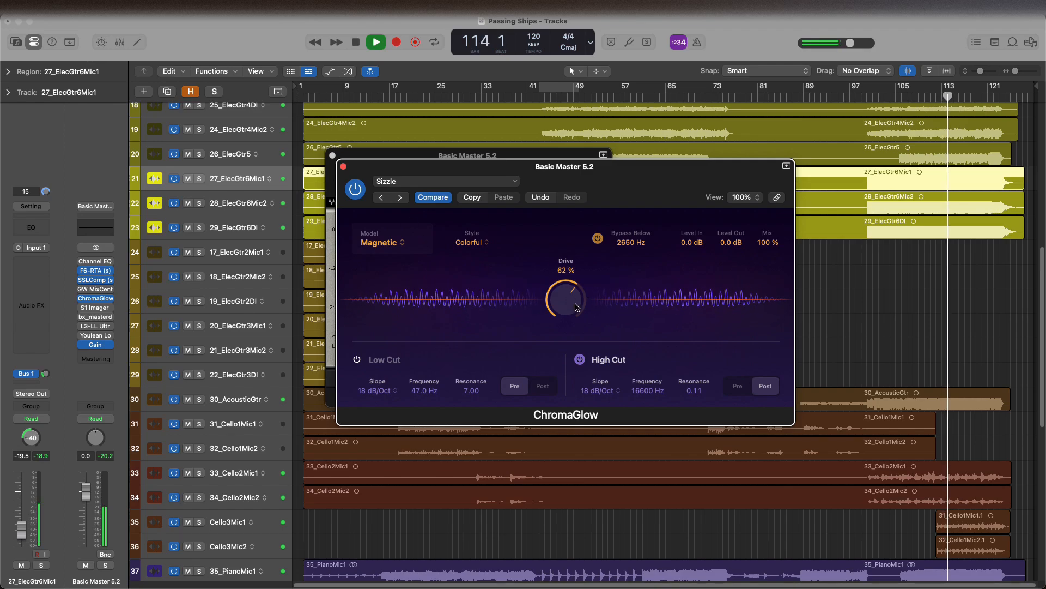
pyautogui.moveTo(565, 300); pyautogui.dragTo(566, 305)
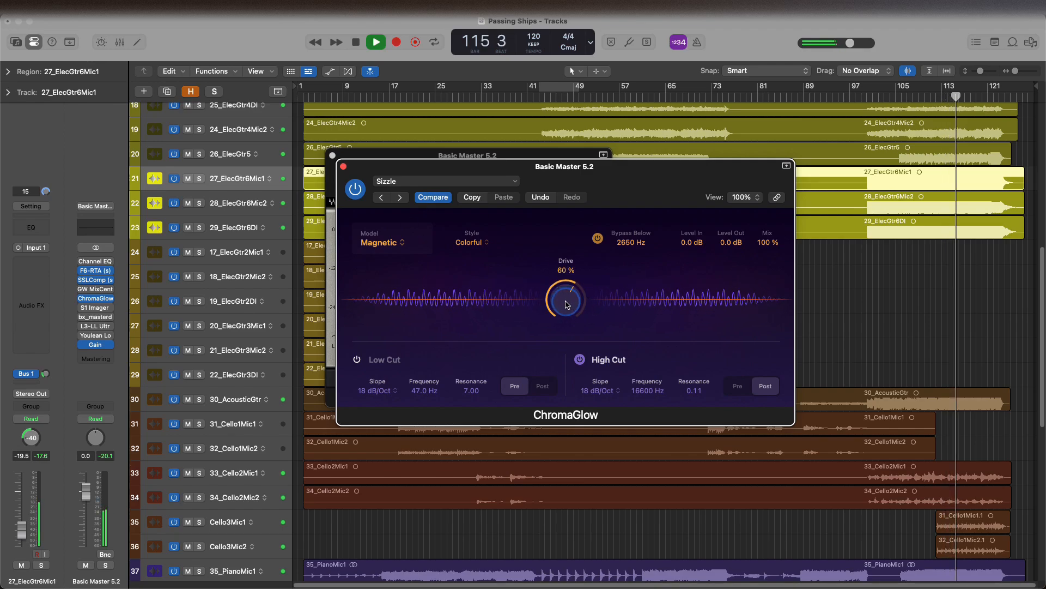
# Compare the playing mix with ChromaGlow bypassed and enabled, and bypass GW MixCentric.
pyautogui.click(82, 298)
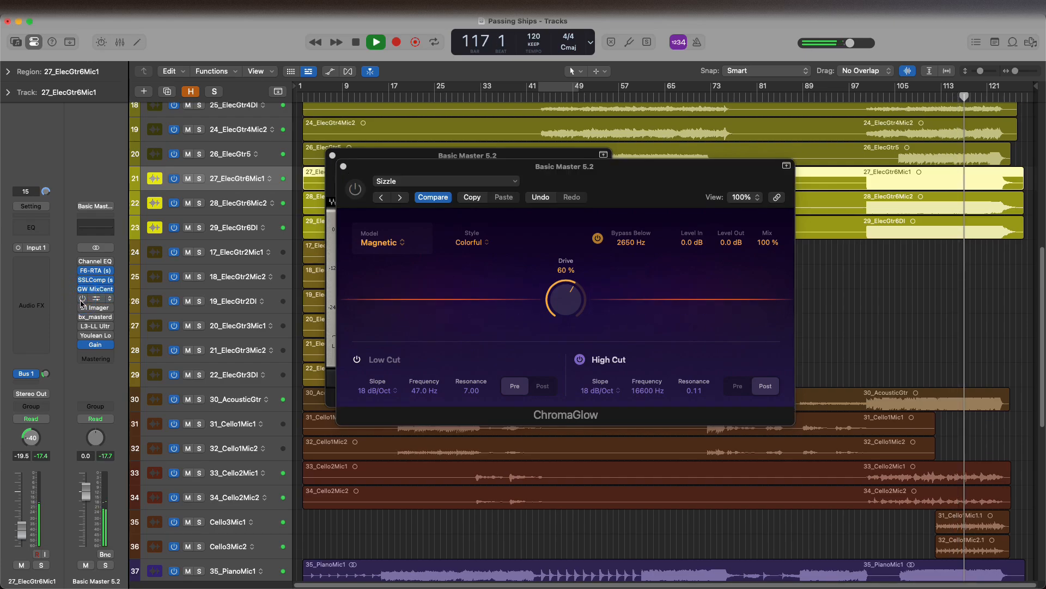
pyautogui.click(82, 299)
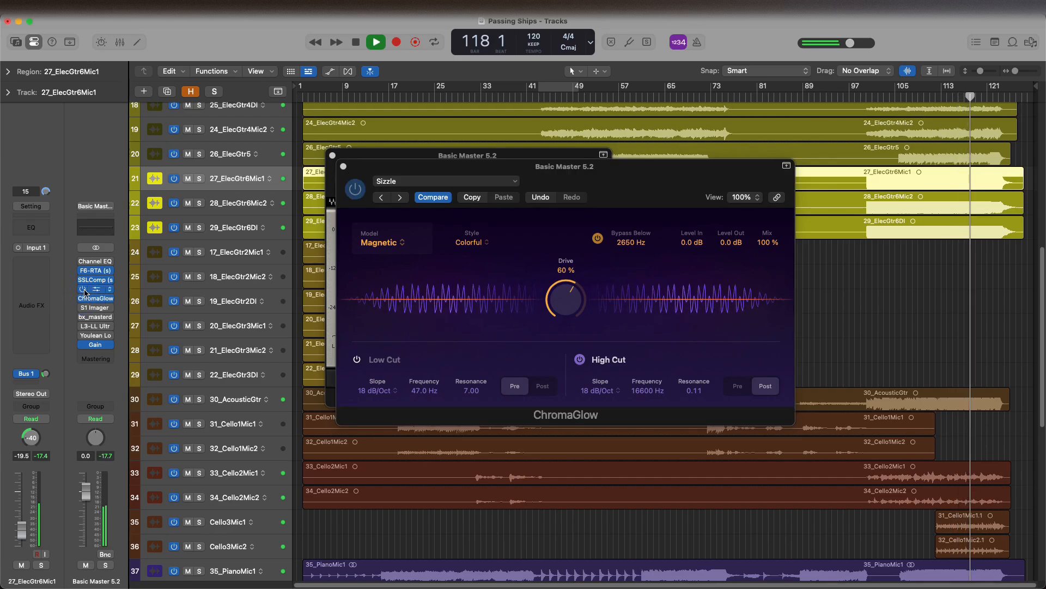
pyautogui.press('space')
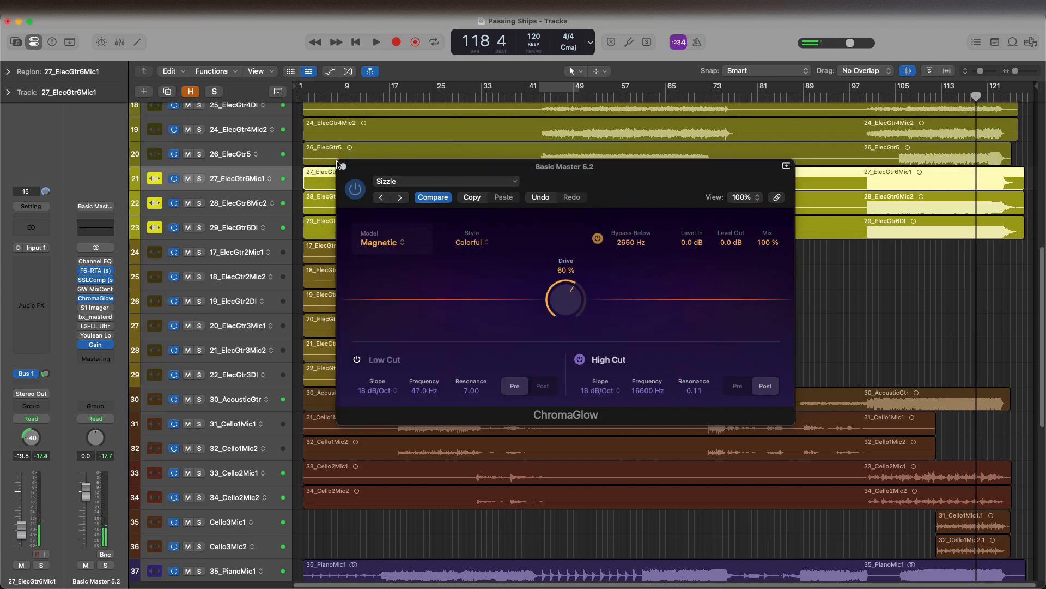
pyautogui.click(344, 167)
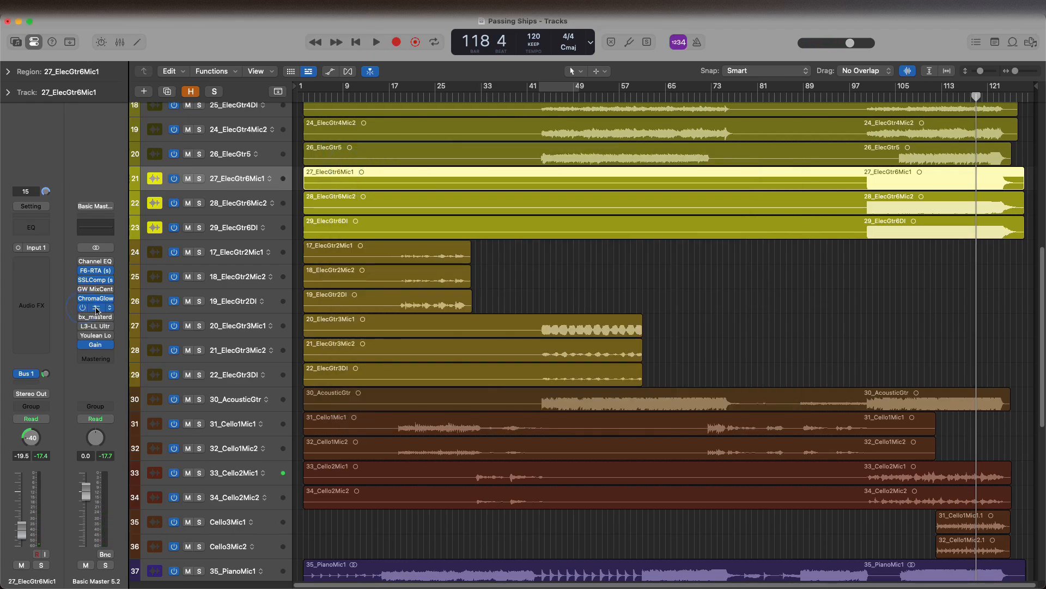
# Enable S1 Imager on the master channel, set its Width to 1.30, and audition the mix.
pyautogui.click(96, 308)
pyautogui.moveTo(375, 265); pyautogui.dragTo(386, 219)
pyautogui.press('space')
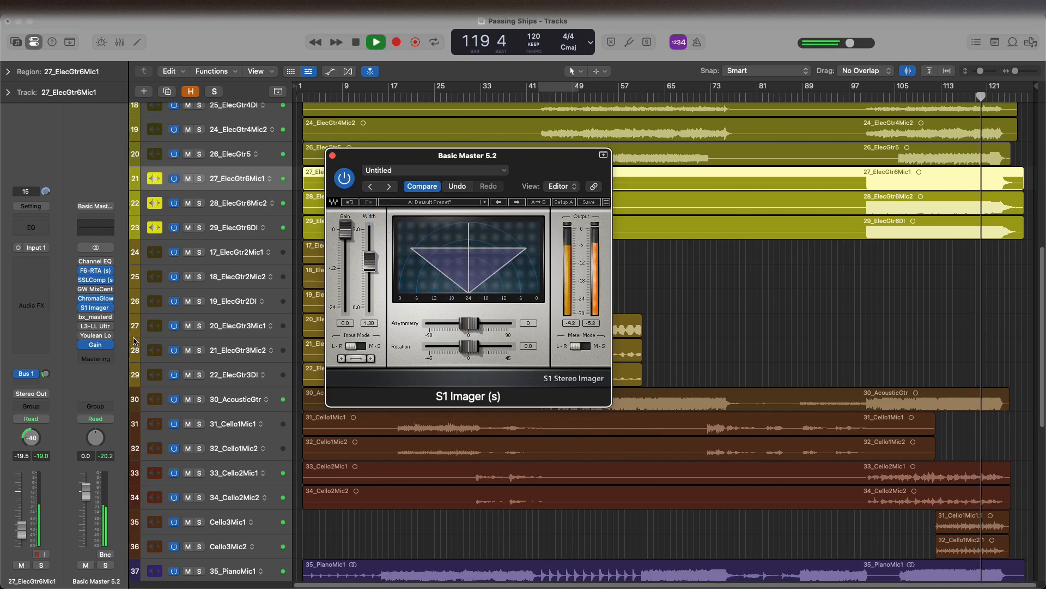
pyautogui.press('space')
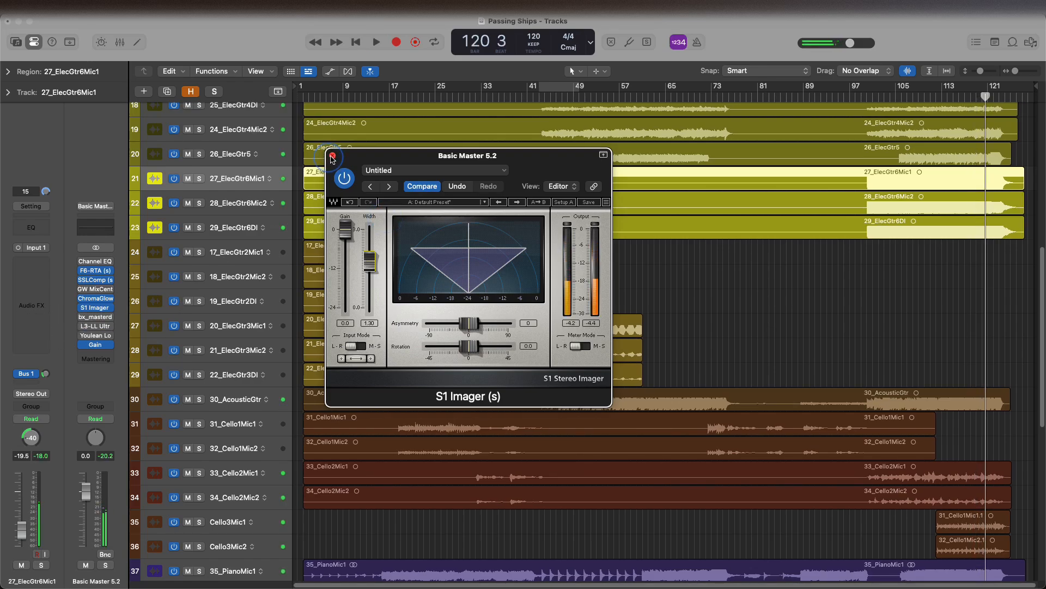
pyautogui.click(332, 157)
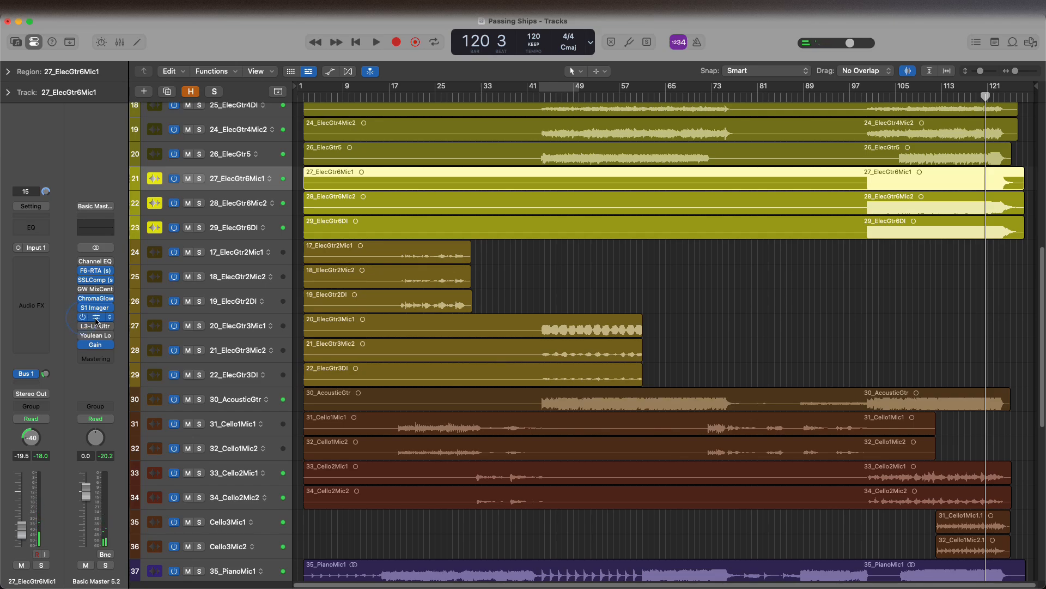
# Enable bx_masterdesk on the master channel and audition the mix through it from around bar 120.
pyautogui.click(96, 322)
pyautogui.moveTo(579, 164); pyautogui.dragTo(468, 129)
pyautogui.press('space')
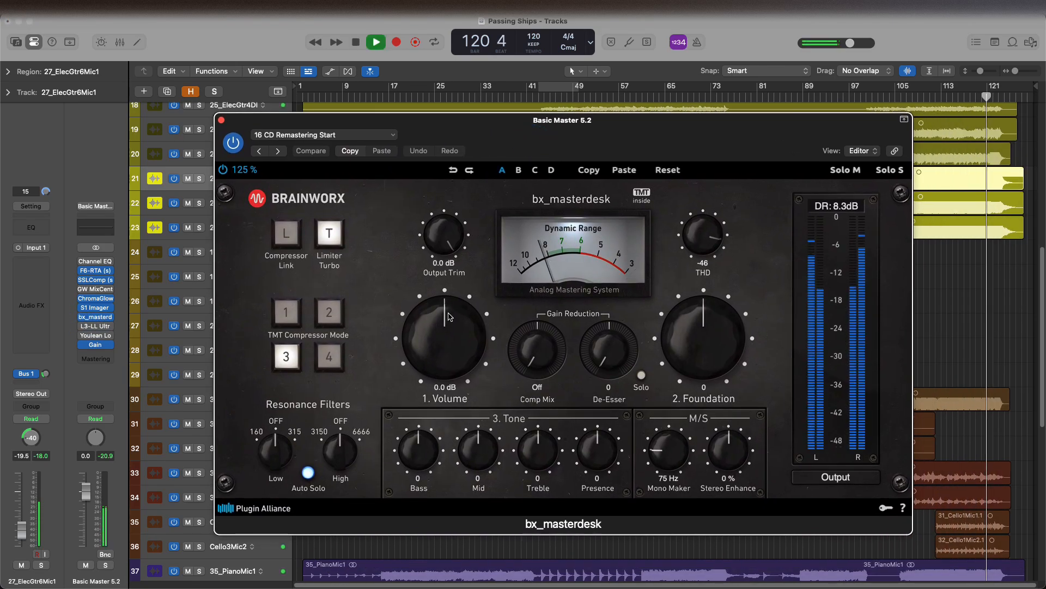
pyautogui.press('space')
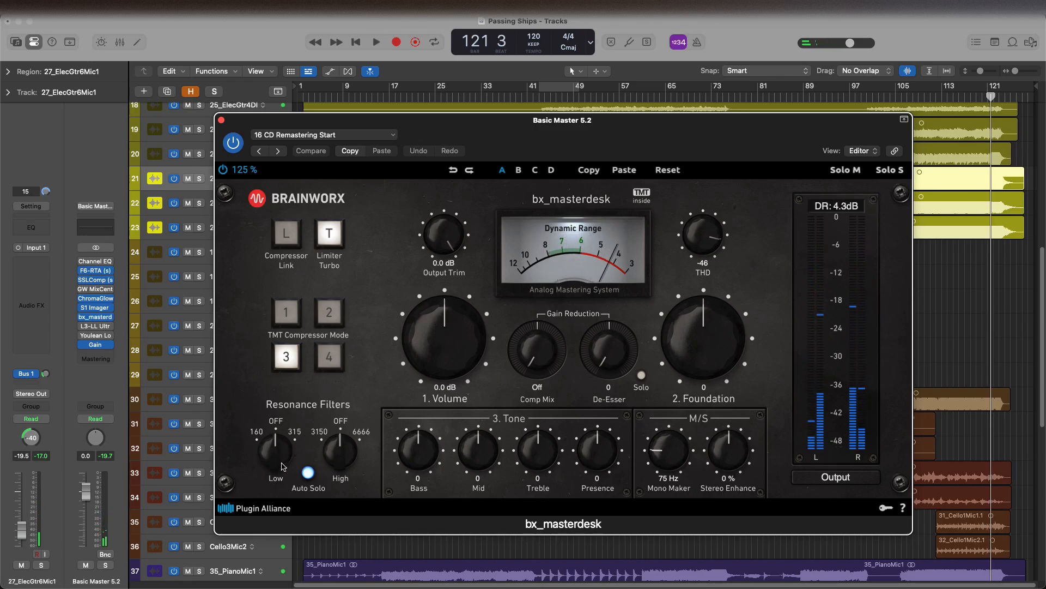
# Sweep bx_masterdesk's Low resonance filter over the playing mix, and adjust its High resonance filter while playing from around bar 105.
pyautogui.press('space')
pyautogui.moveTo(273, 452)
pyautogui.mouseDown()
pyautogui.moveTo(284, 497)
pyautogui.moveTo(287, 331)
pyautogui.moveTo(289, 461)
pyautogui.mouseUp()
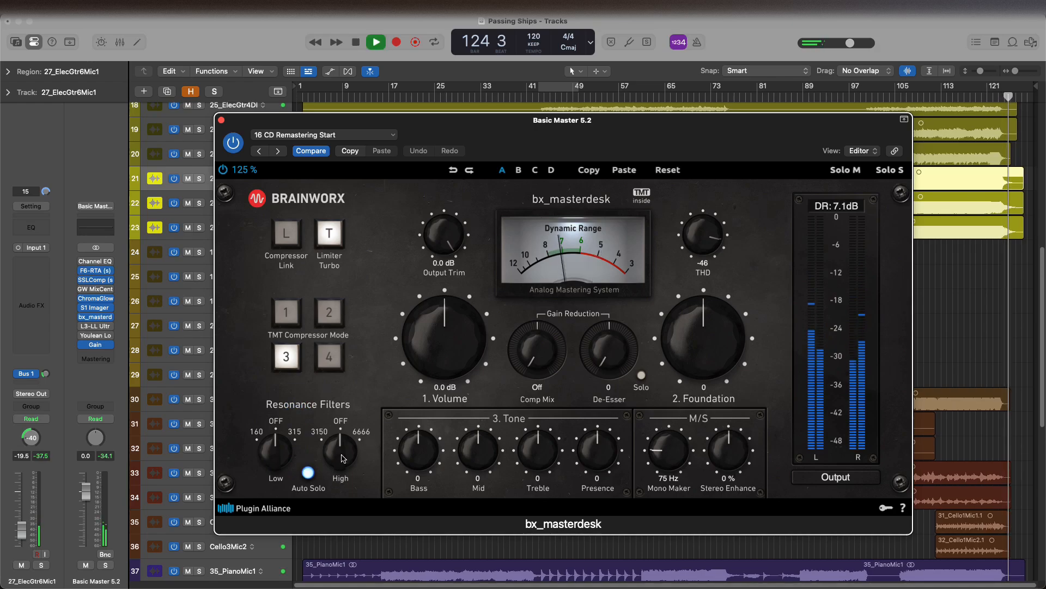
pyautogui.press('space')
pyautogui.click(898, 98)
pyautogui.press('space')
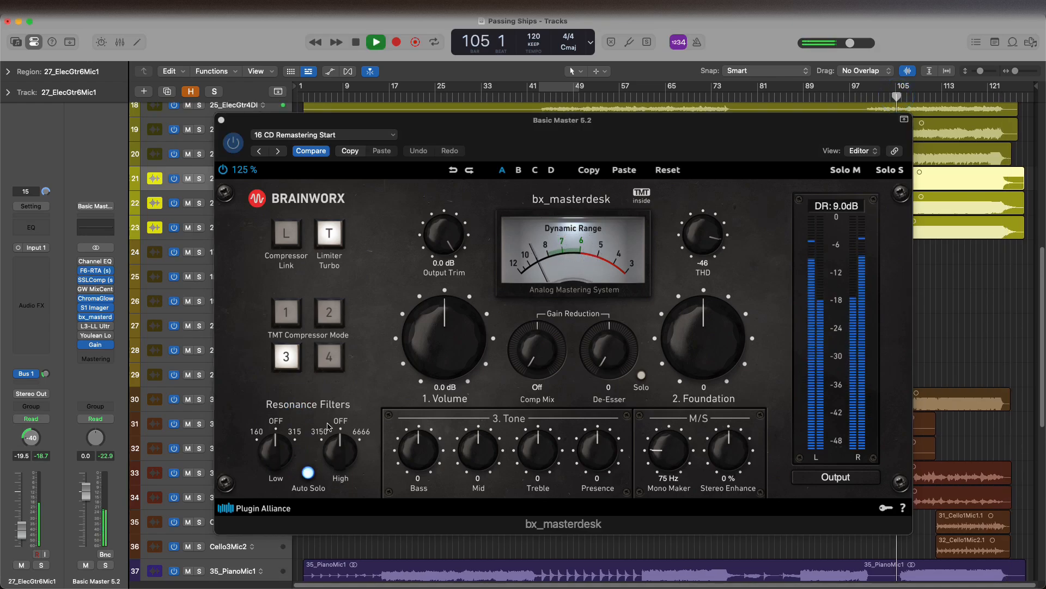
pyautogui.moveTo(334, 445); pyautogui.dragTo(302, 305)
pyautogui.moveTo(309, 380); pyautogui.dragTo(330, 530)
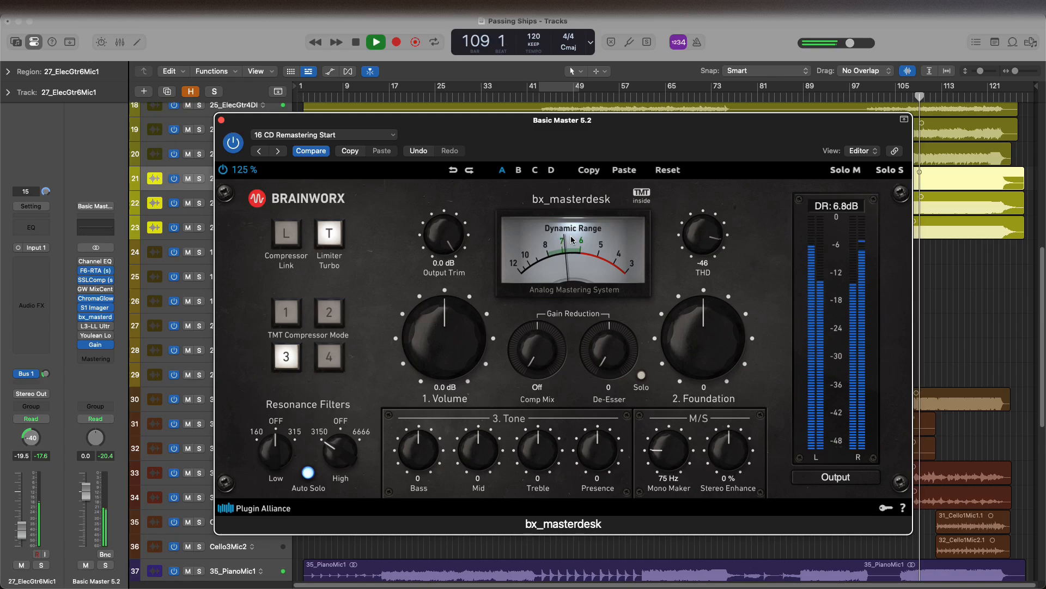
# Set bx_masterdesk's Comp Mix to 88 % while the mix plays, and close the plug-in.
pyautogui.moveTo(558, 350); pyautogui.dragTo(567, 330)
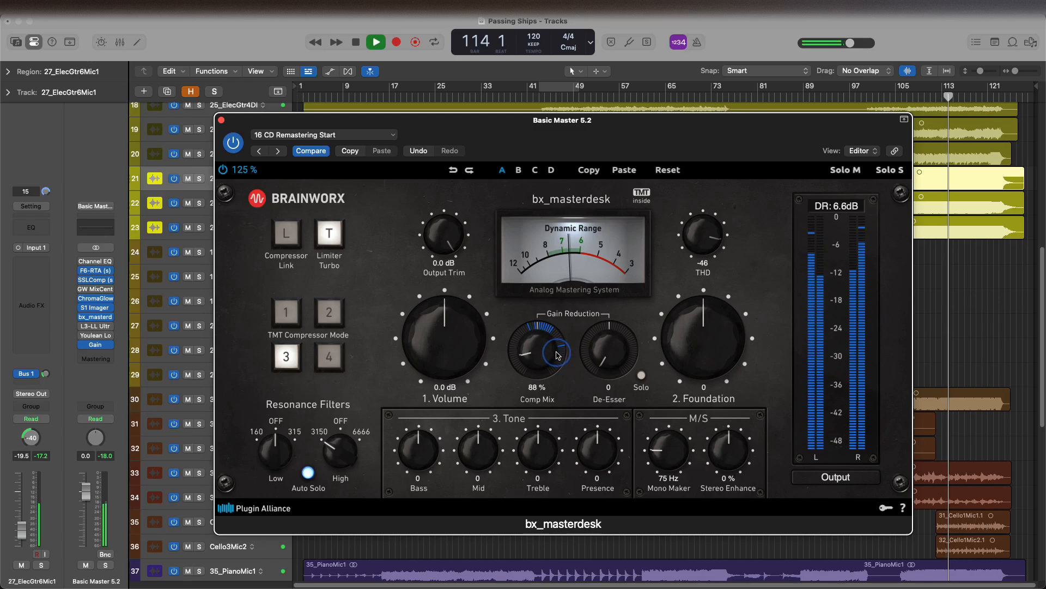
pyautogui.click(221, 120)
pyautogui.press('space')
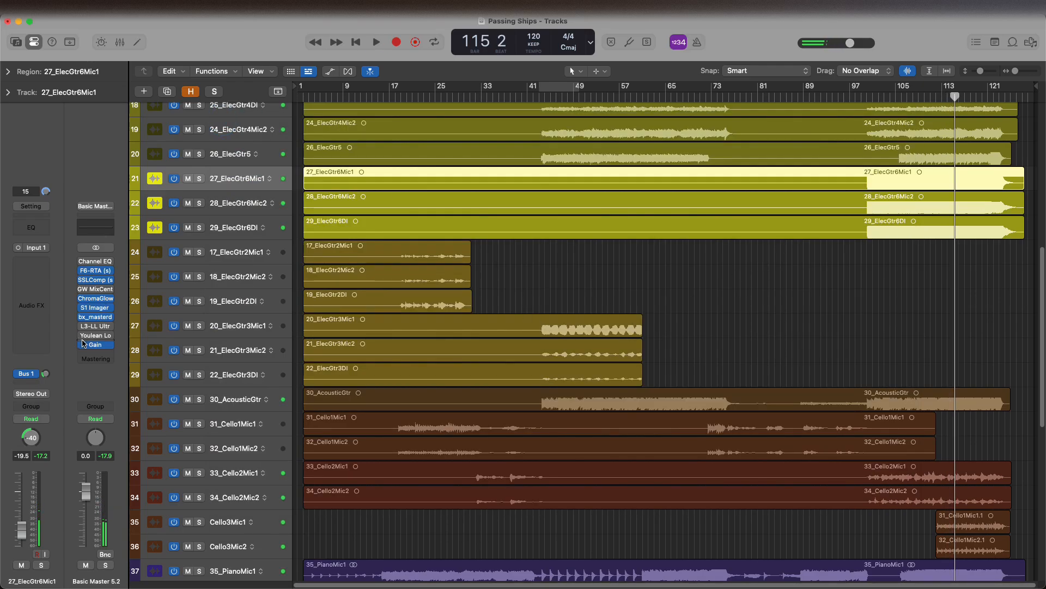
# Enable L3-LL Ultra on the master channel, audition it briefly, and place the Gain plug-in directly before it.
pyautogui.click(94, 327)
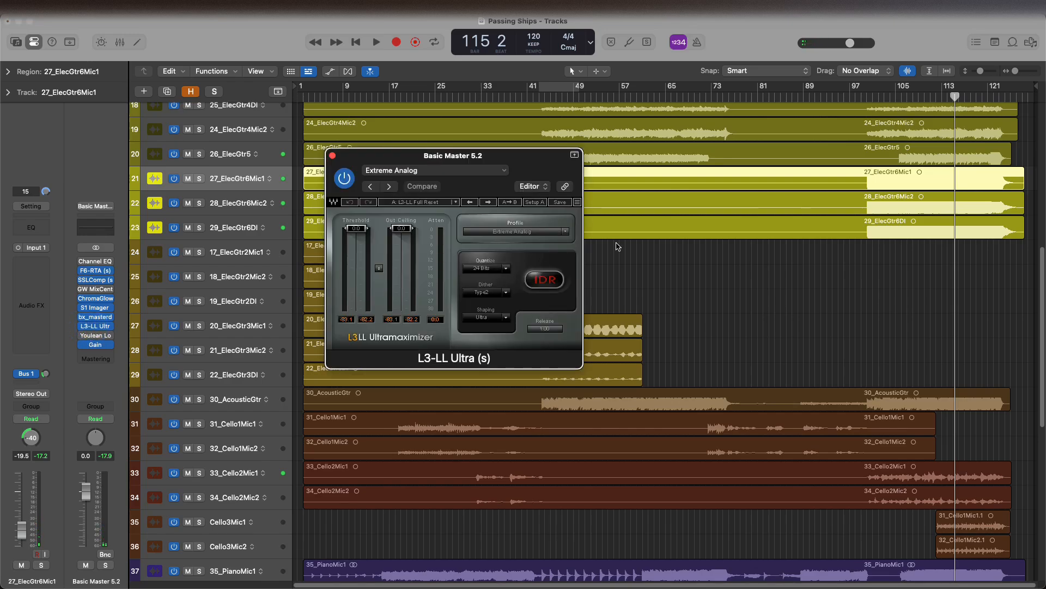
pyautogui.press('space')
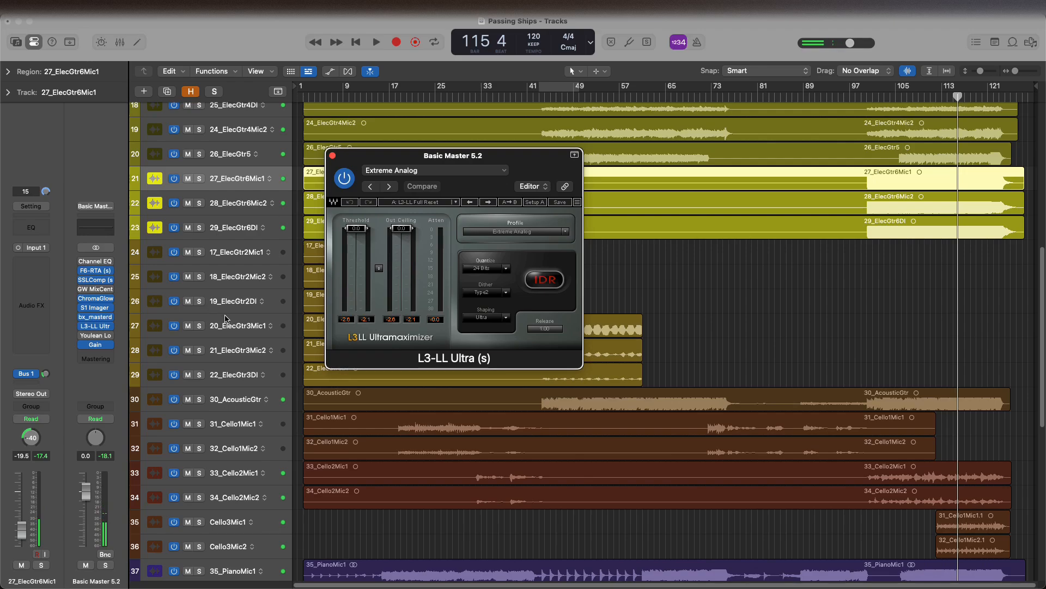
pyautogui.click(95, 317)
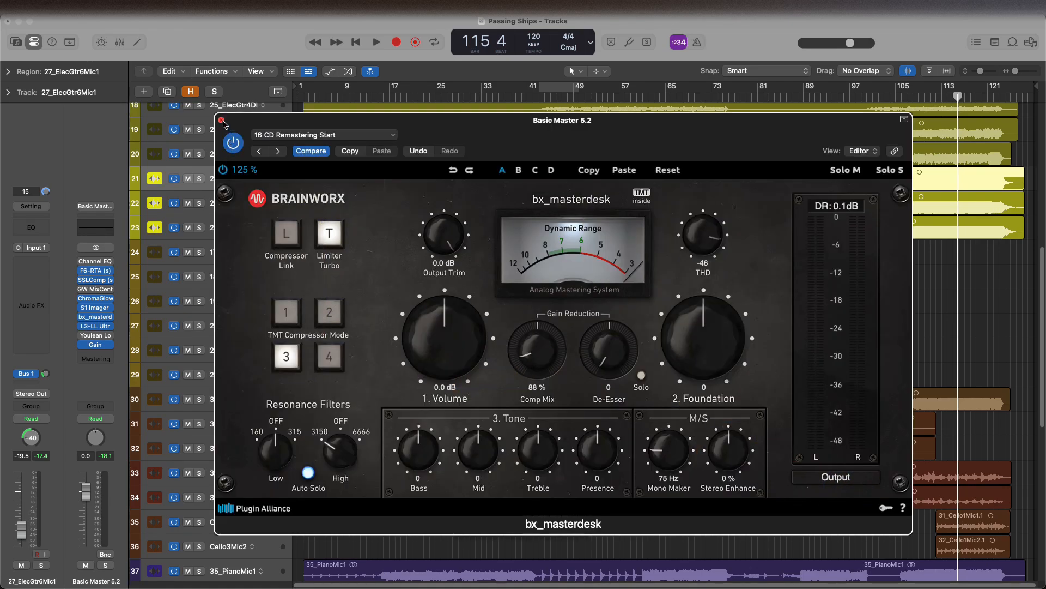
pyautogui.click(221, 120)
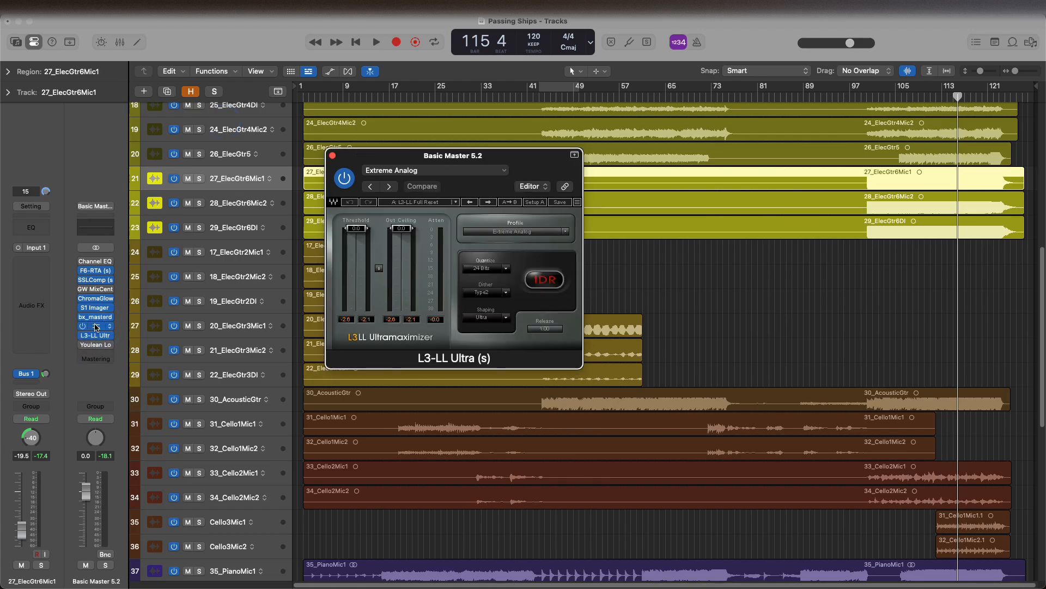
# Set the master channel's Gain plug-in to -20.0 dB.
pyautogui.click(96, 327)
pyautogui.moveTo(370, 258); pyautogui.dragTo(375, 281)
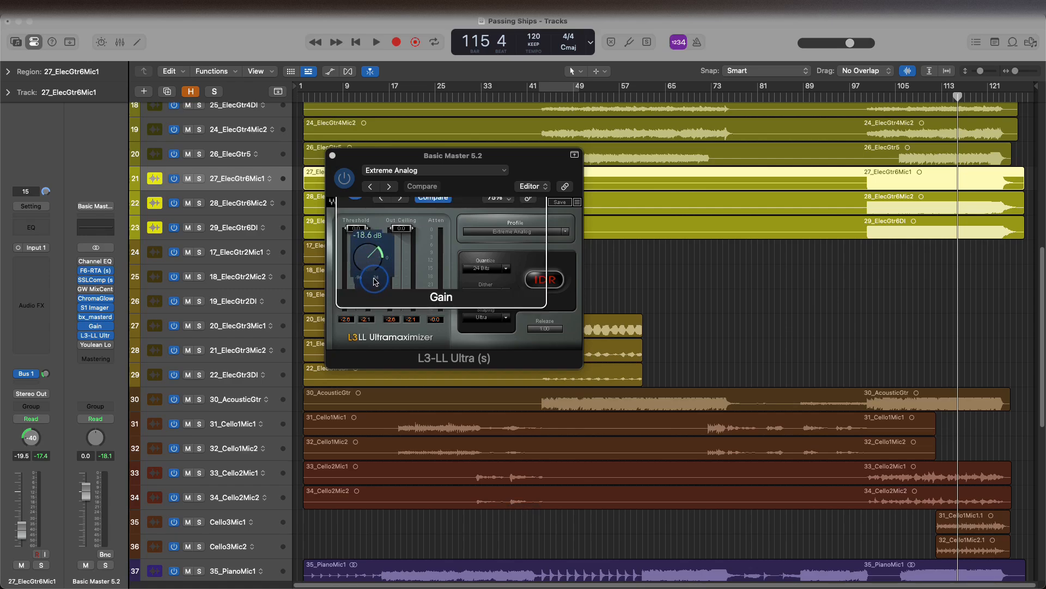
pyautogui.click(371, 235)
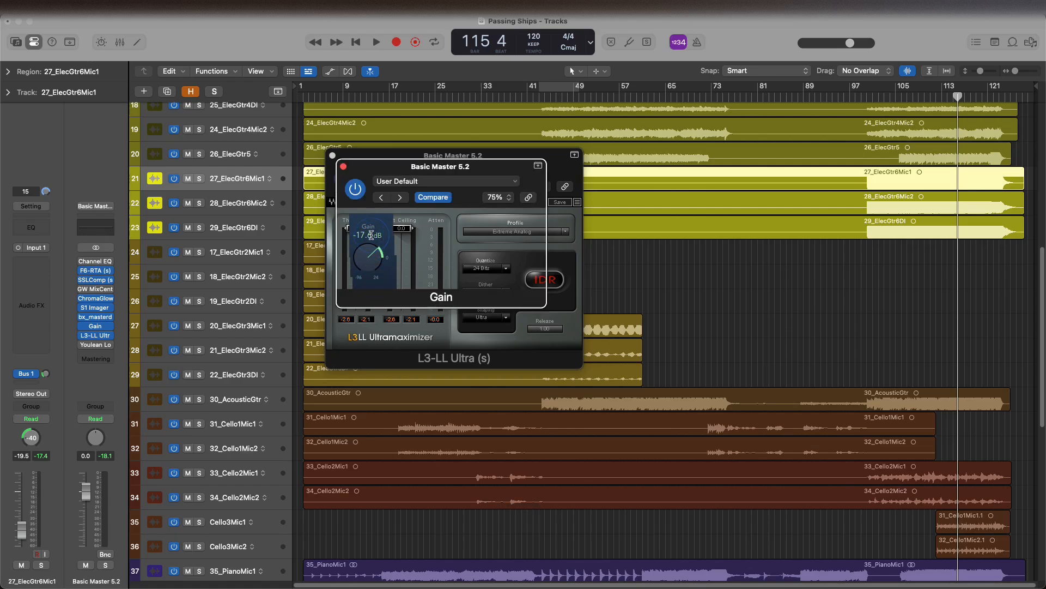
pyautogui.doubleClick(367, 235)
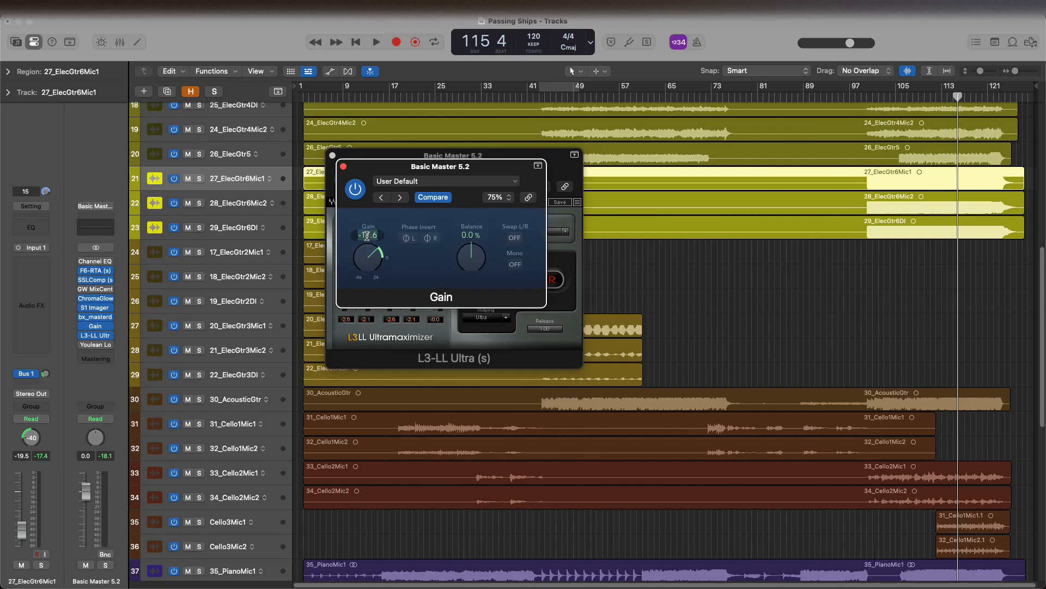
pyautogui.press('Return')
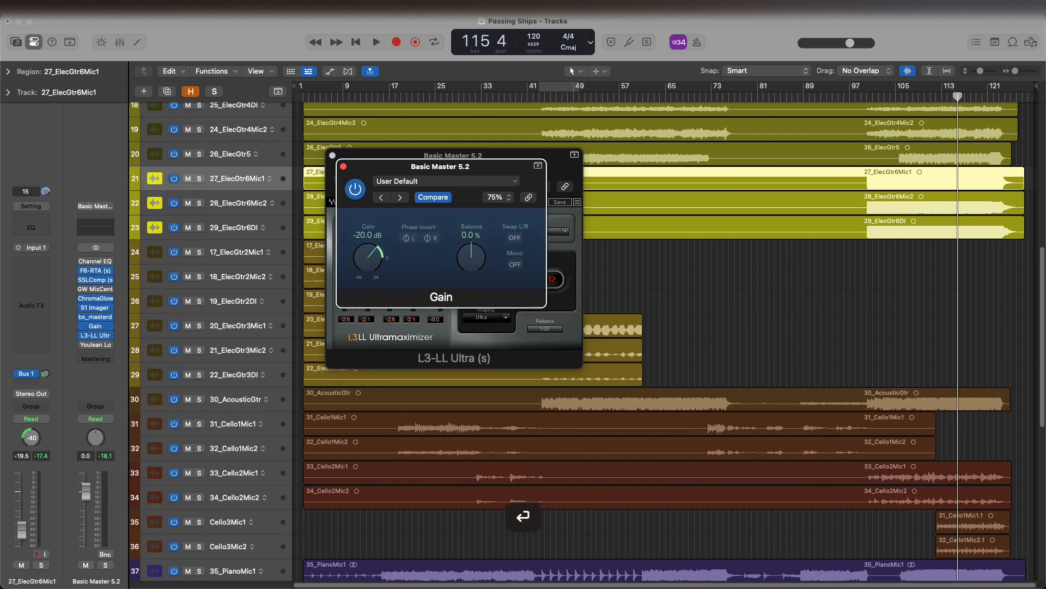
pyautogui.click(343, 166)
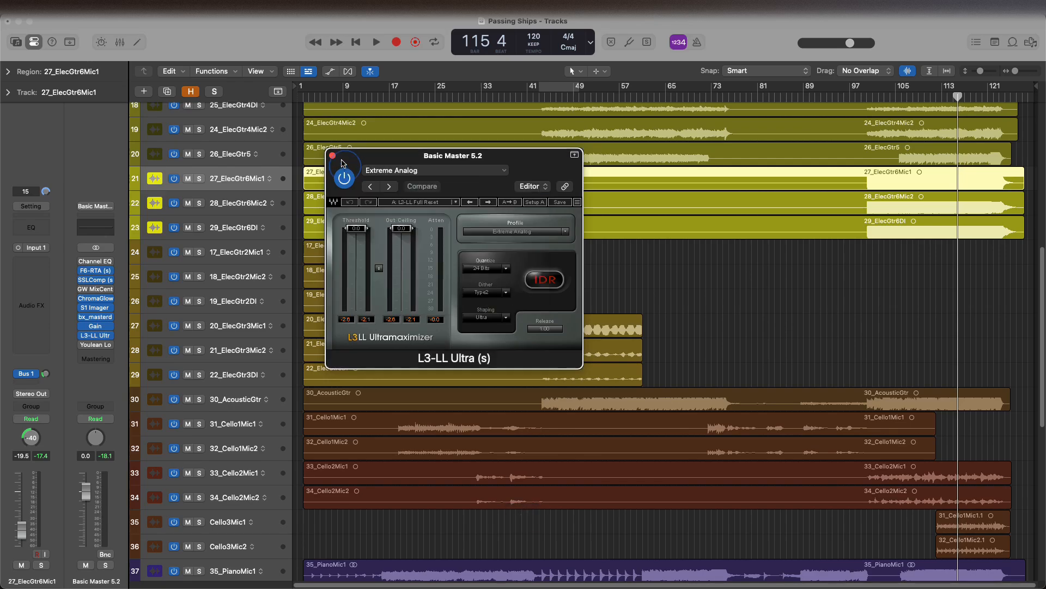
# Lower L3-LL Ultra's threshold and output ceiling together while the mix plays.
pyautogui.press('space')
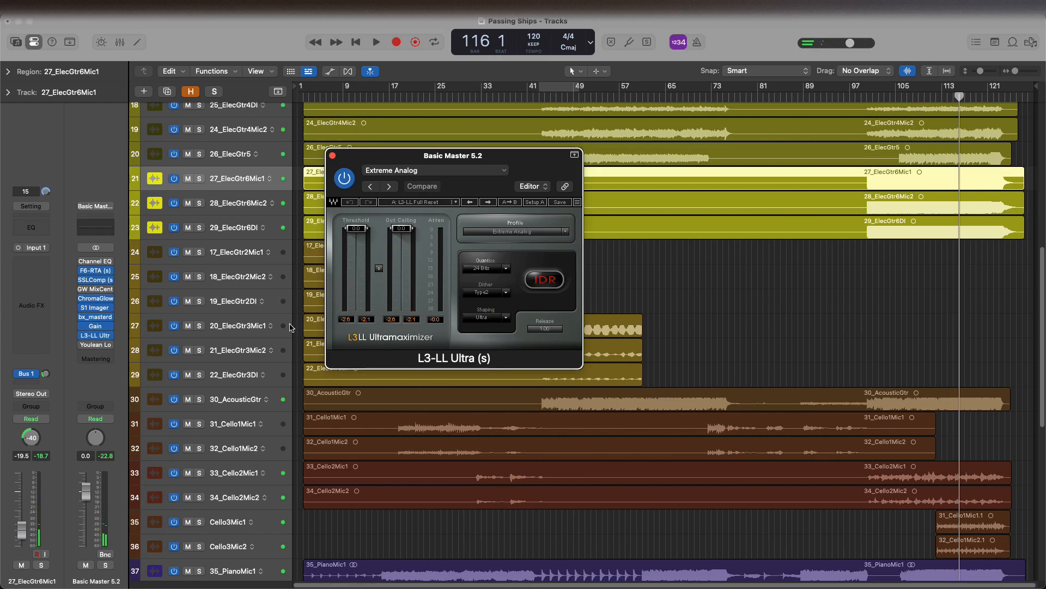
pyautogui.click(379, 267)
pyautogui.moveTo(401, 227); pyautogui.dragTo(402, 393)
pyautogui.press('space')
# Set the master channel's Gain plug-in to about -9.9 dB and resume playback.
pyautogui.click(104, 327)
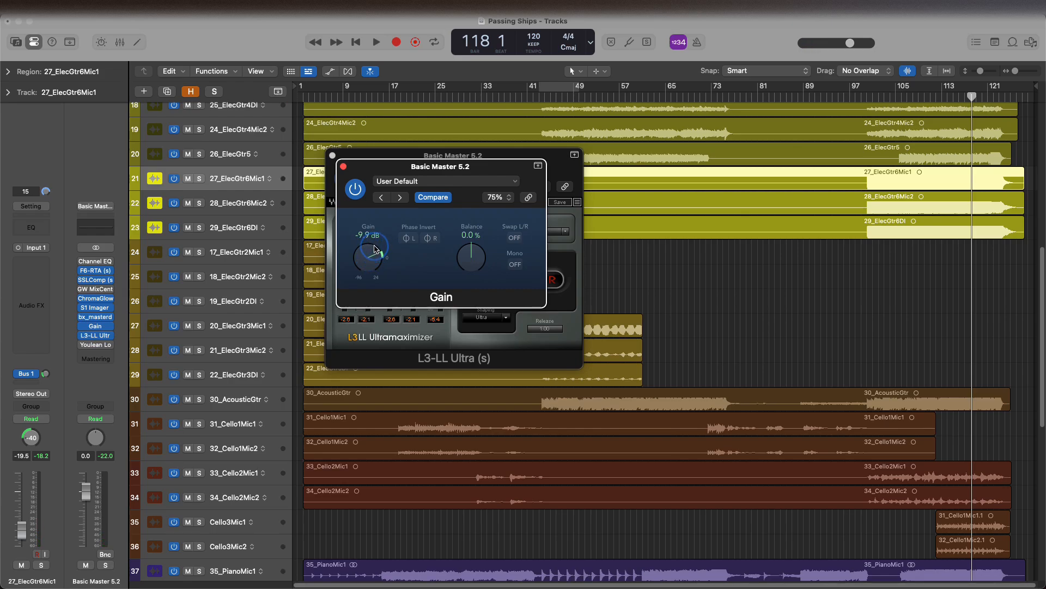
pyautogui.click(344, 166)
pyautogui.press('space')
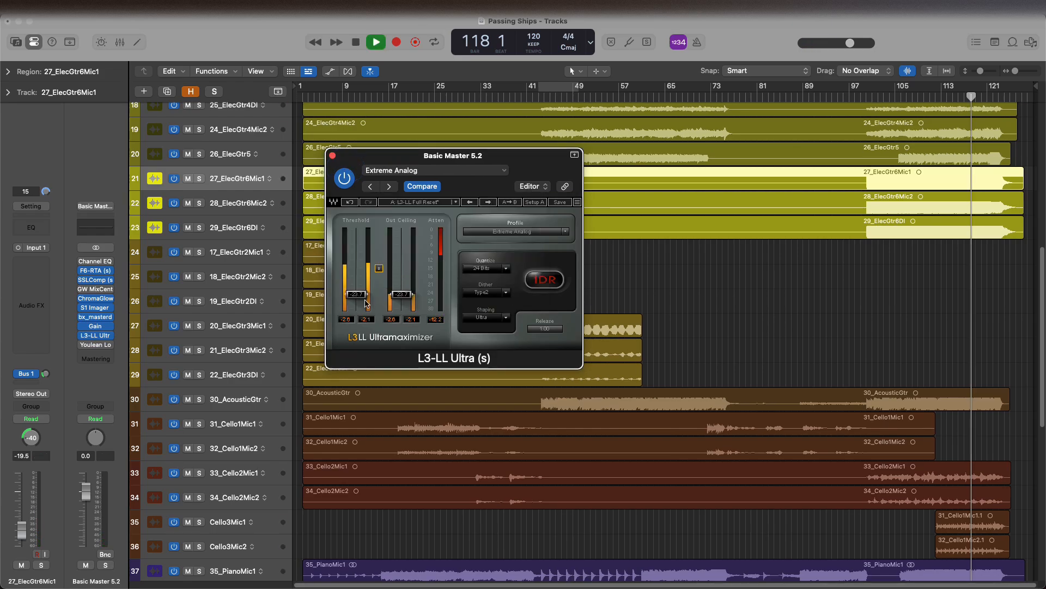
# Raise L3-LL Ultra's linked threshold and output ceiling to about -15.2 dB, and replay the mix from around bar 99.
pyautogui.moveTo(380, 266); pyautogui.dragTo(383, 221)
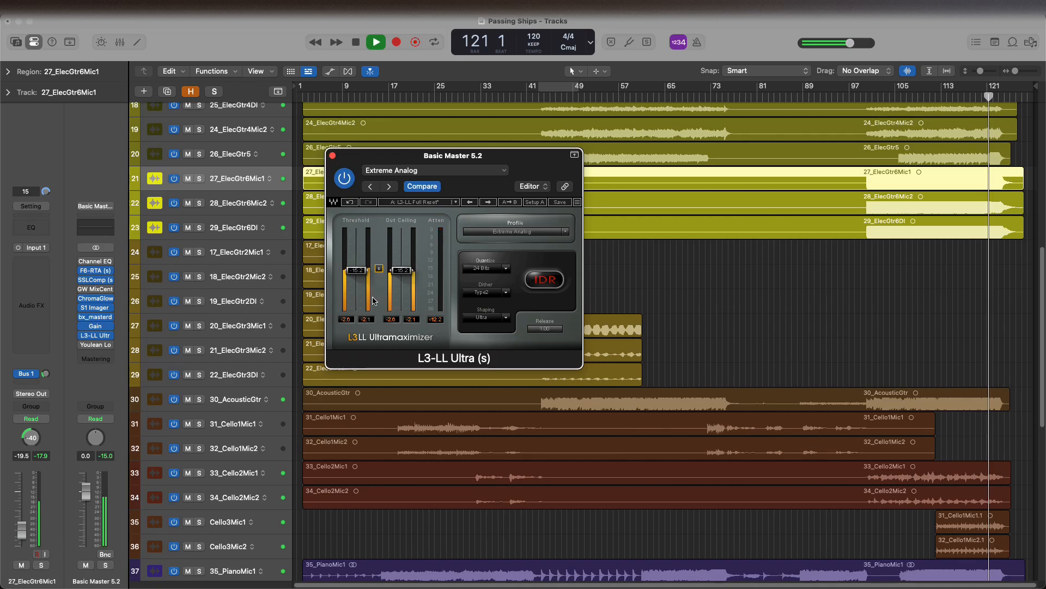
pyautogui.moveTo(380, 269); pyautogui.dragTo(382, 272)
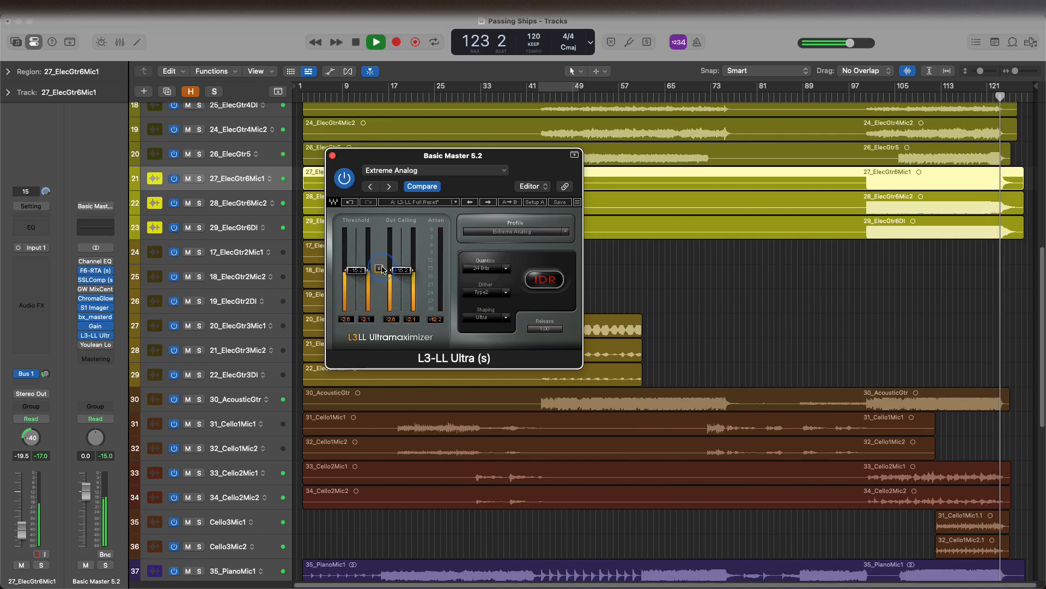
pyautogui.press('space')
pyautogui.press('space')
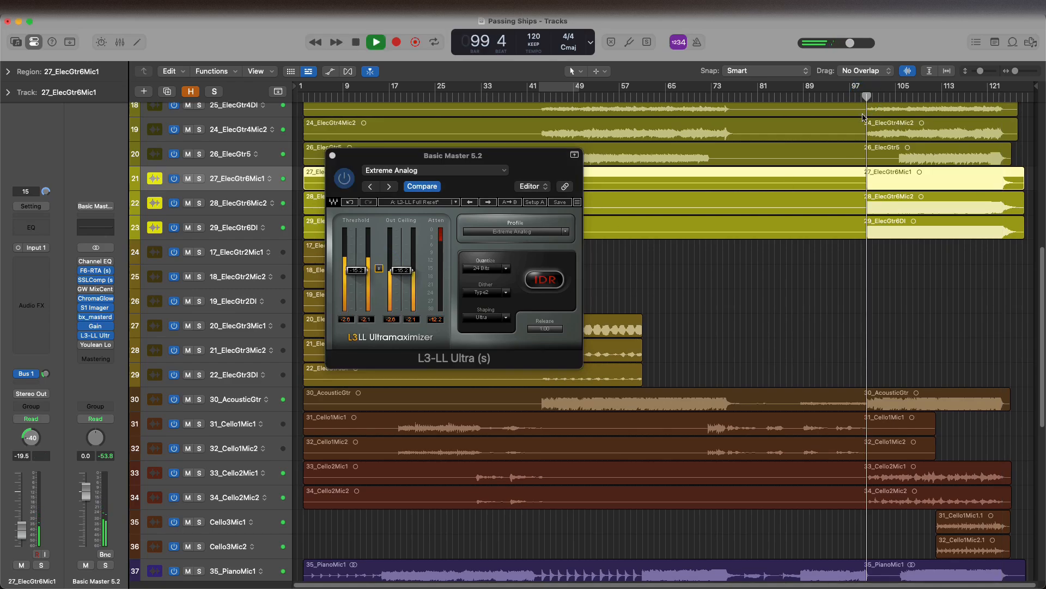
# Set L3-LL Ultra's output ceiling to -4.0 dB, fine-tune its threshold at about -15 dB, and close the plug-in.
pyautogui.moveTo(402, 270); pyautogui.dragTo(409, 157)
pyautogui.moveTo(364, 281); pyautogui.dragTo(364, 279)
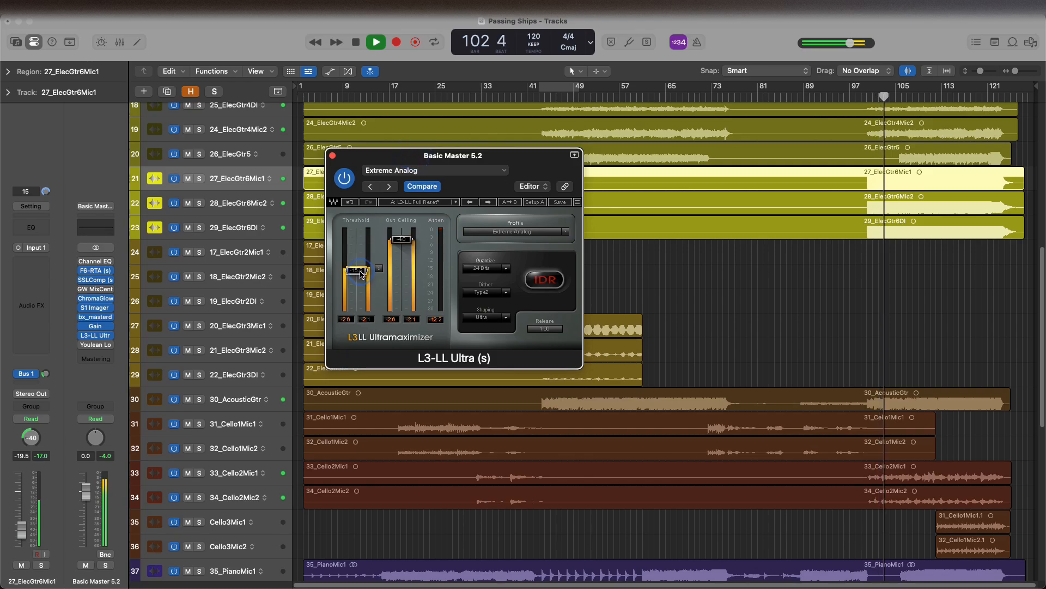
pyautogui.press('space')
pyautogui.press('super+w')
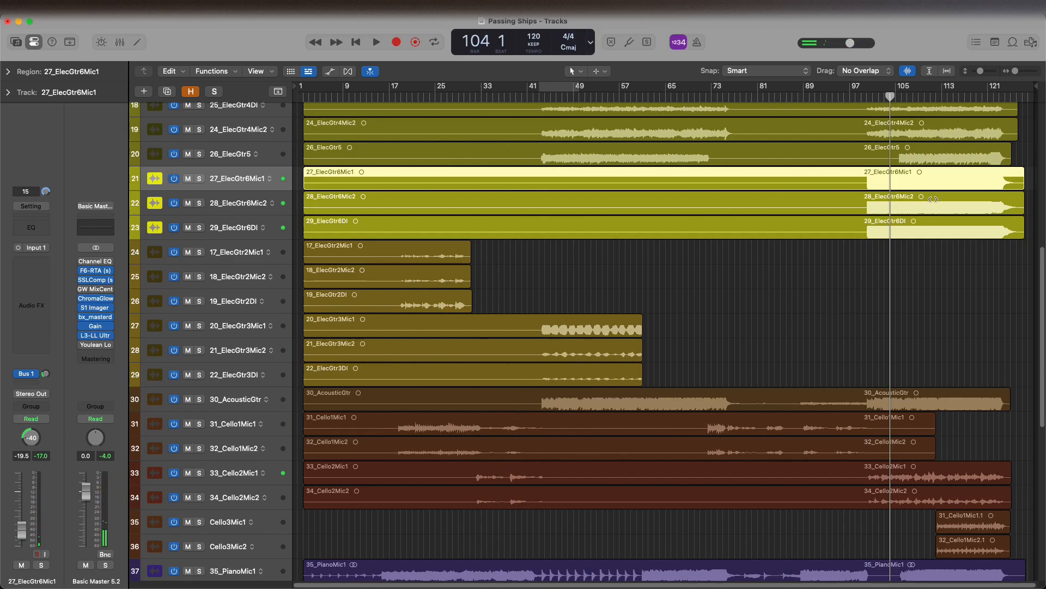
# Return the playhead to the start of the song and deselect all regions.
pyautogui.moveTo(889, 97); pyautogui.dragTo(504, 98)
pyautogui.scroll(-1, 616, 237)
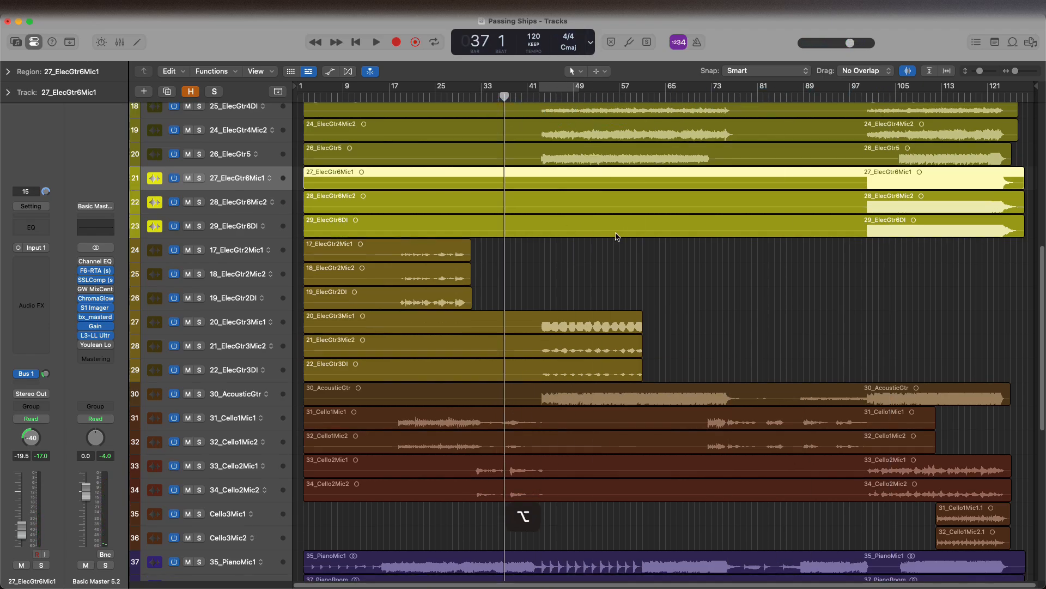
pyautogui.scroll(-4, 615, 237)
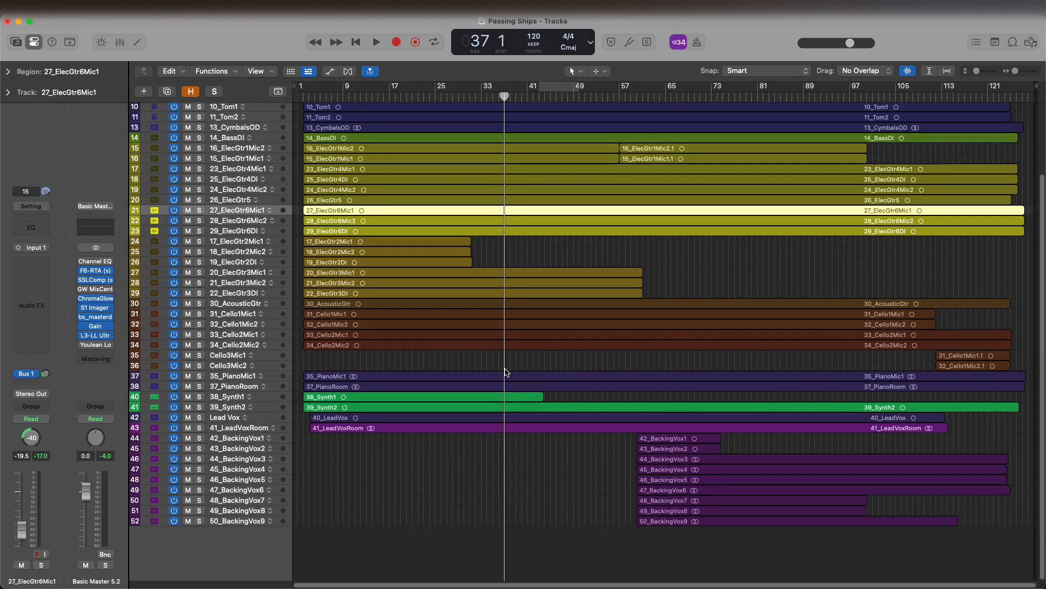
pyautogui.moveTo(504, 97); pyautogui.dragTo(254, 127)
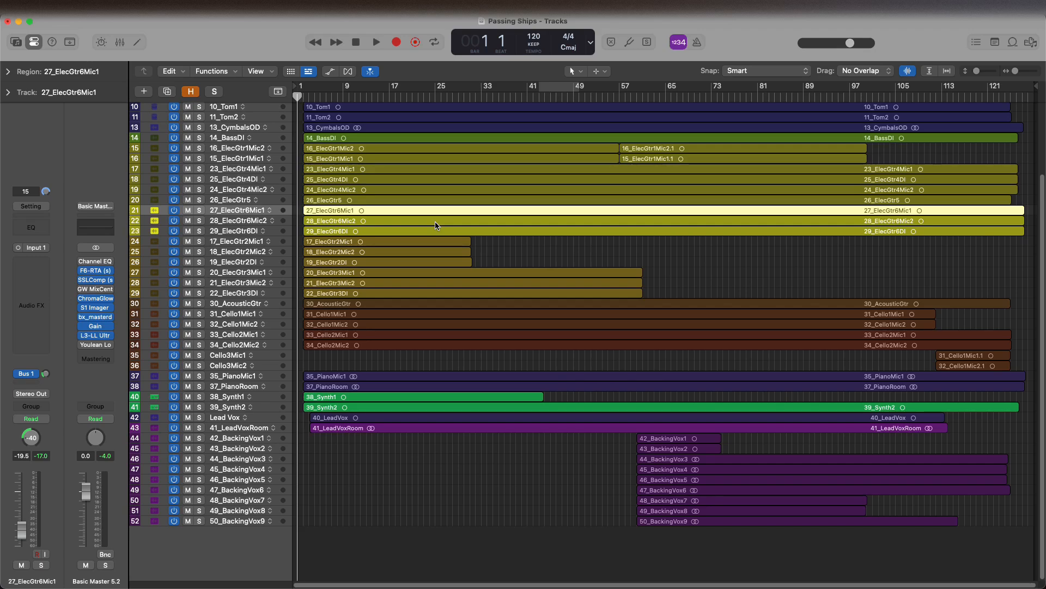
pyautogui.click(402, 561)
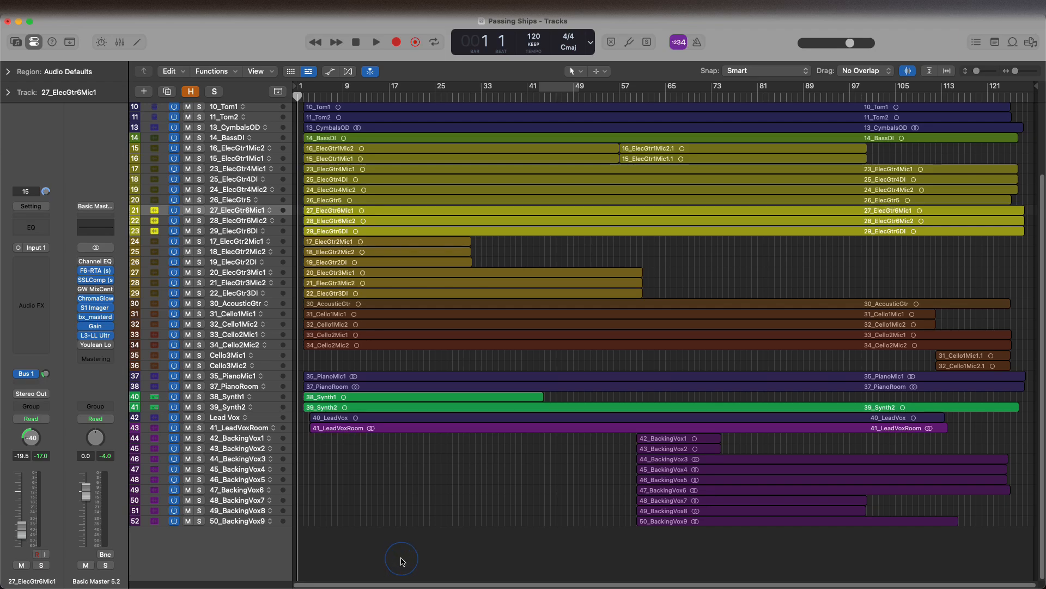